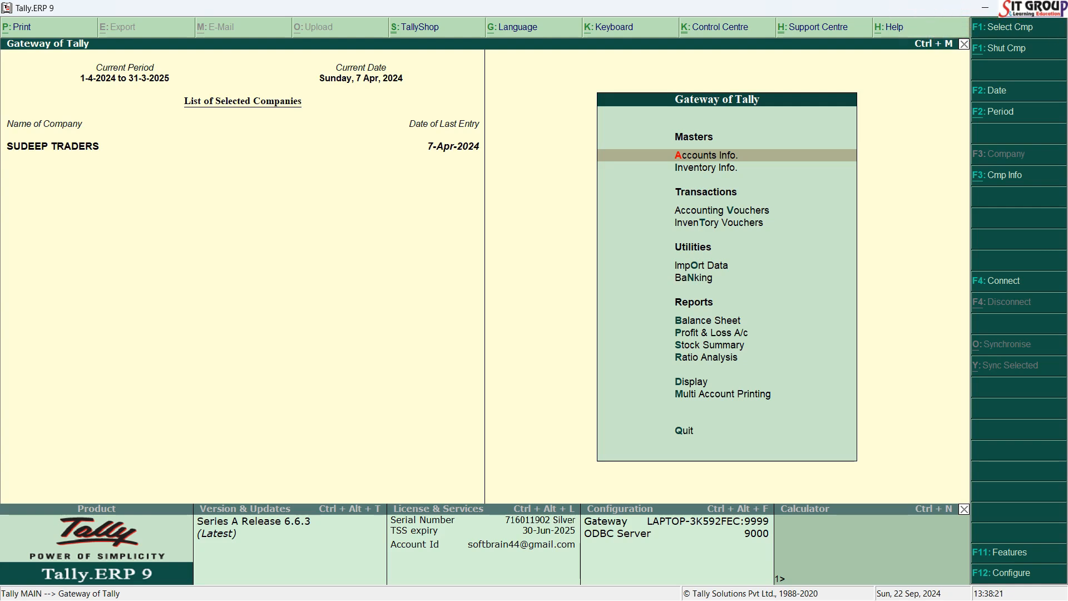
# Load the company SUVIDHA STORE from the list of companies.
pyautogui.press('F1')
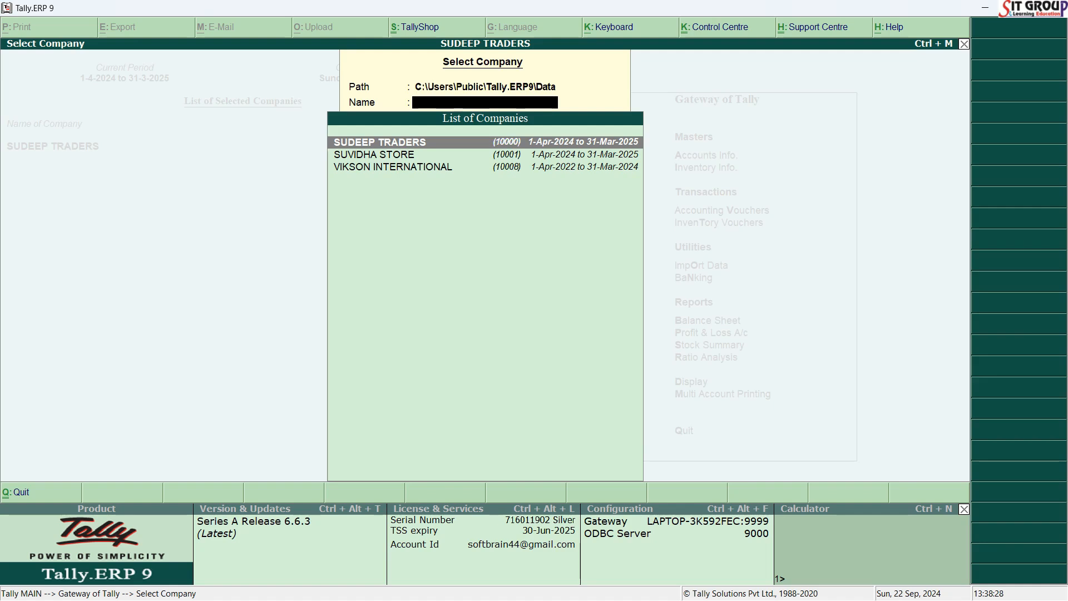
pyautogui.press('Down')
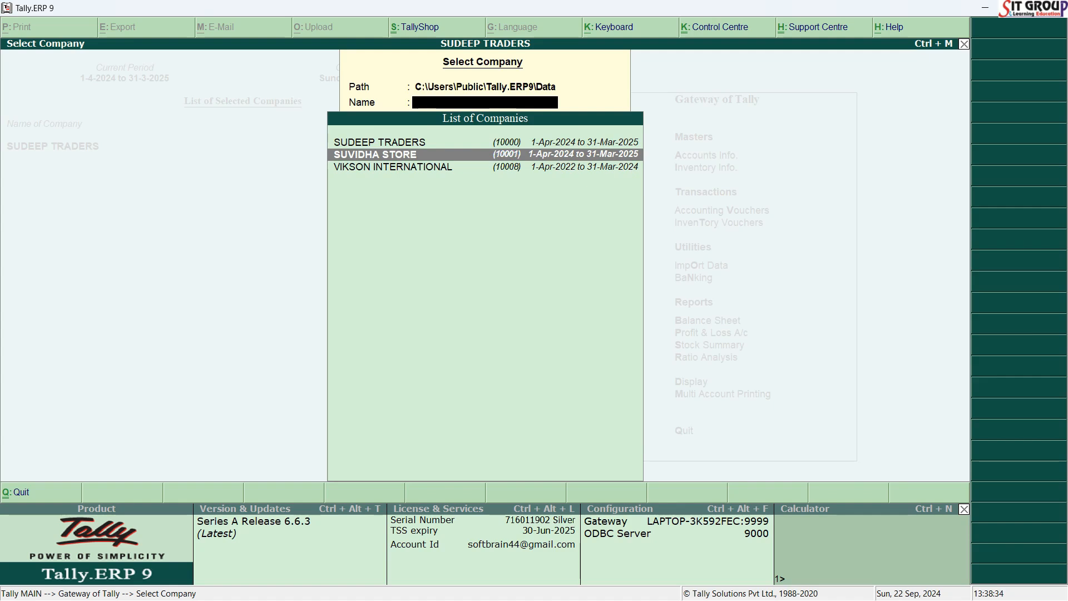
pyautogui.write('S')
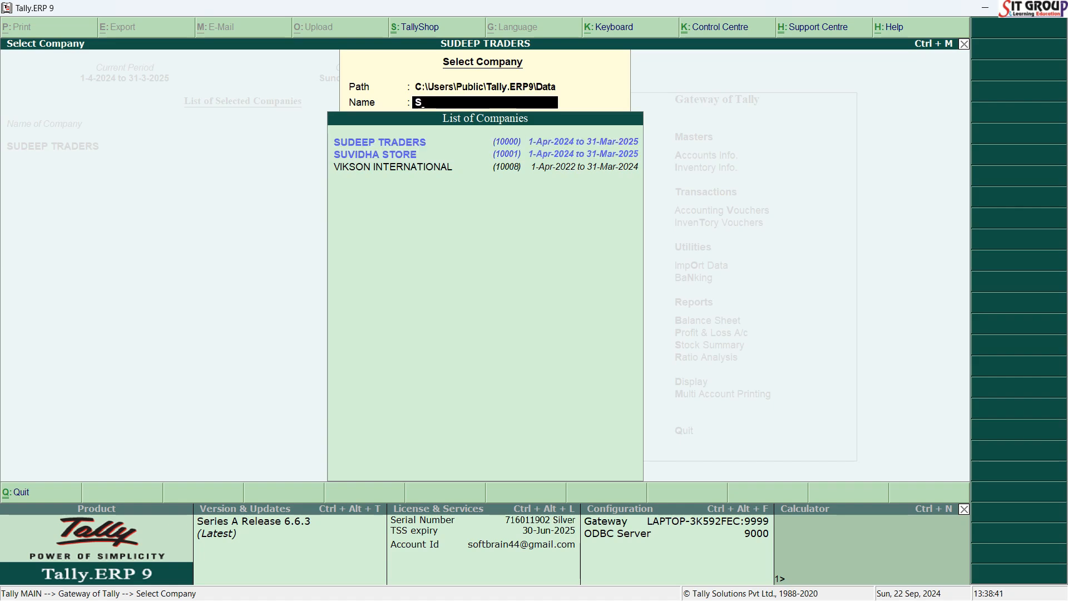
pyautogui.write('uv')
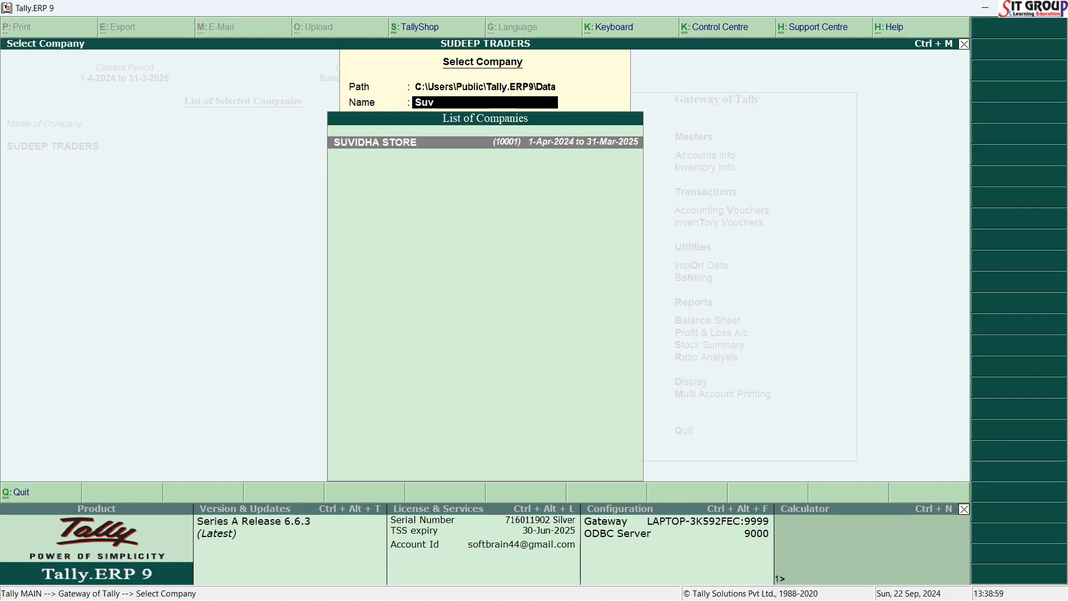
pyautogui.press('Return')
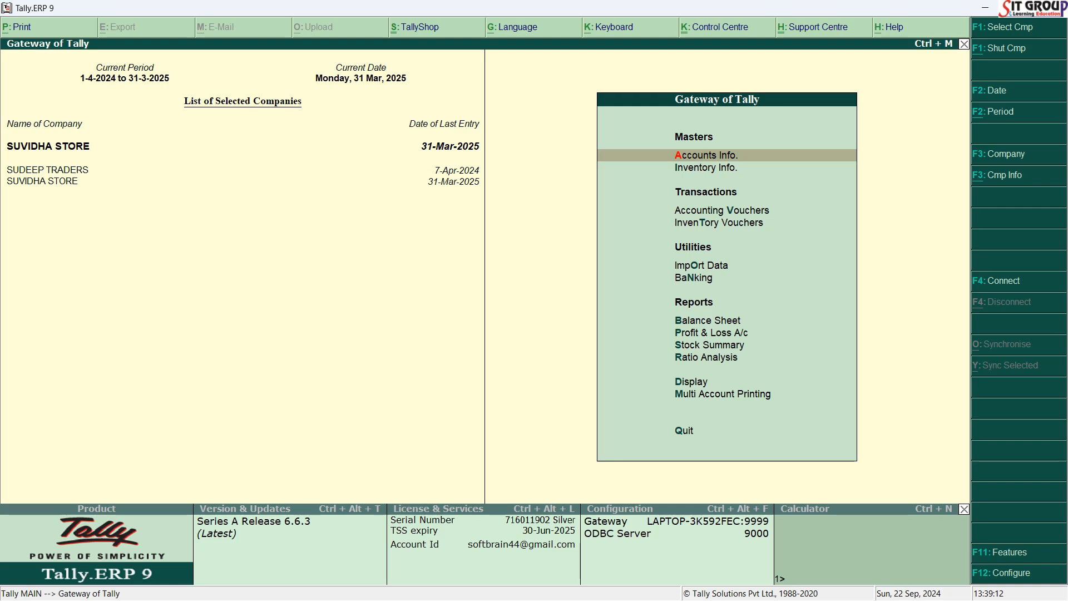
# Start a new credit note among the accounting vouchers and switch it to accounting invoice mode.
pyautogui.press('Down')
pyautogui.press('Down')
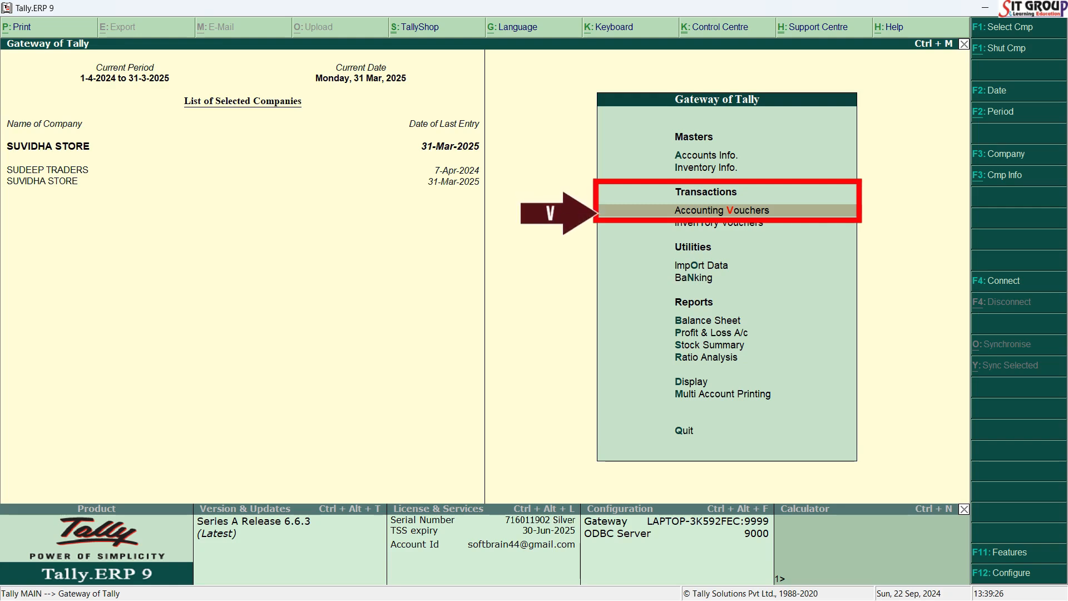
pyautogui.press('v')
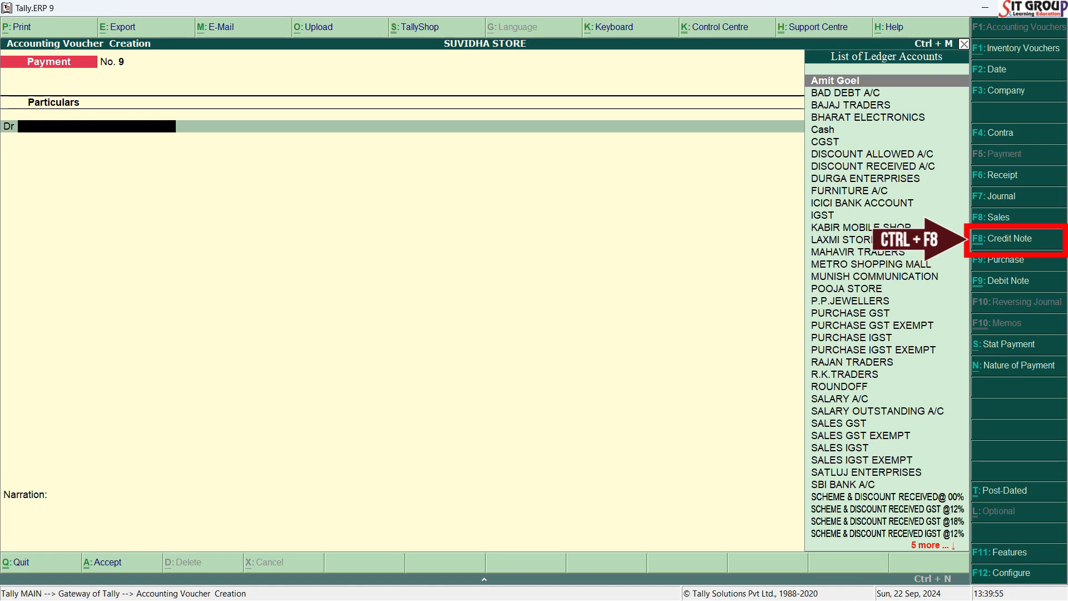
pyautogui.hotkey('ctrl', 'F8')
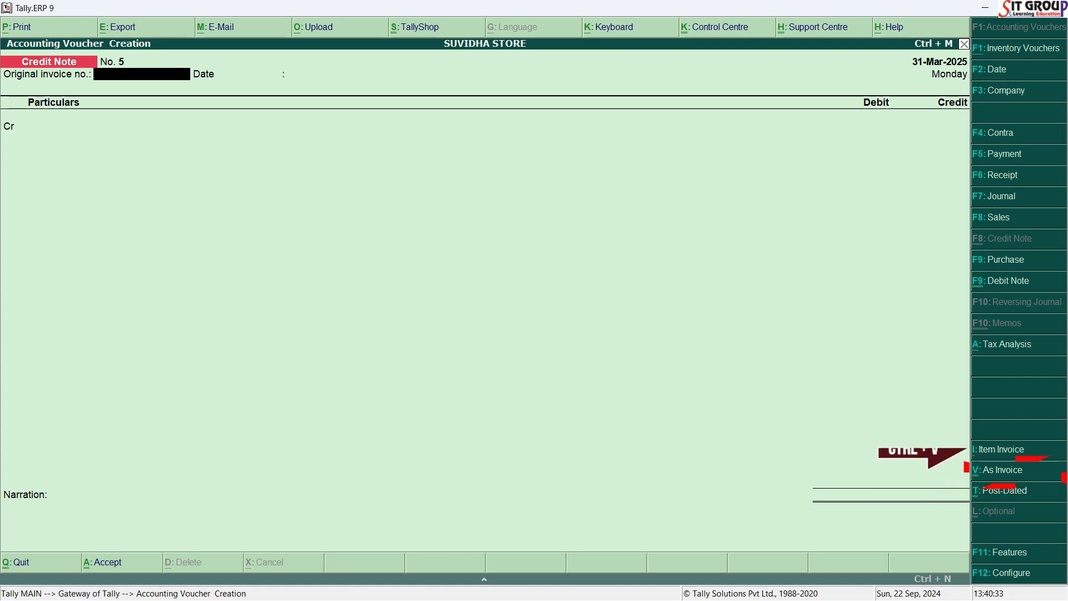
pyautogui.hotkey('ctrl', 'v')
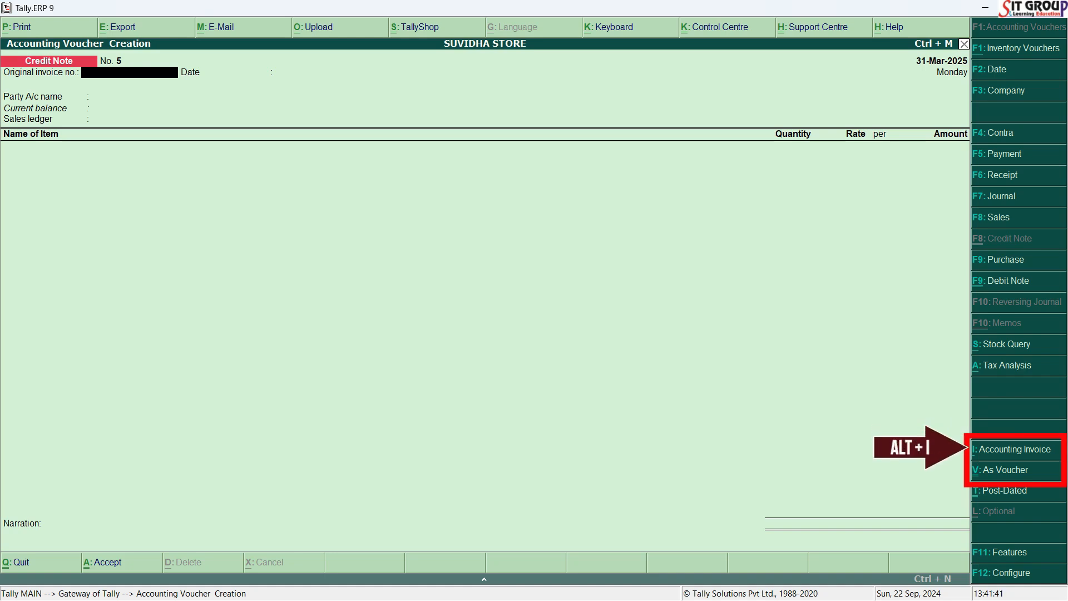
pyautogui.hotkey('alt', 'i')
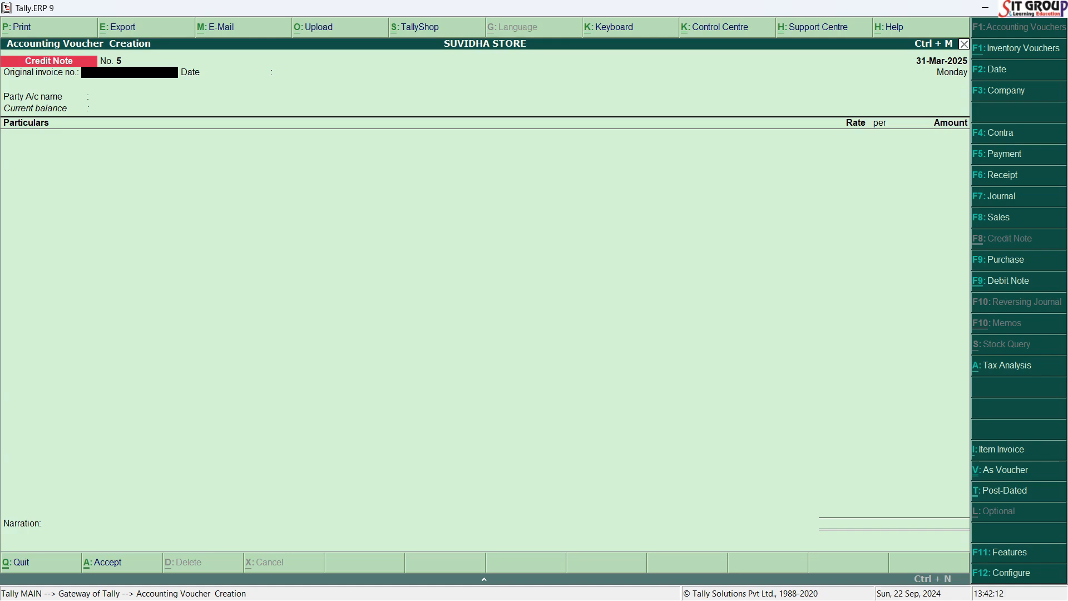
# Check the first scheme and discount entry in the Word document and set the credit note's voucher date in Tally to 28/4/2024.
pyautogui.hotkey('alt', 'Tab')
pyautogui.moveTo(1062, 157); pyautogui.dragTo(1062, 217)
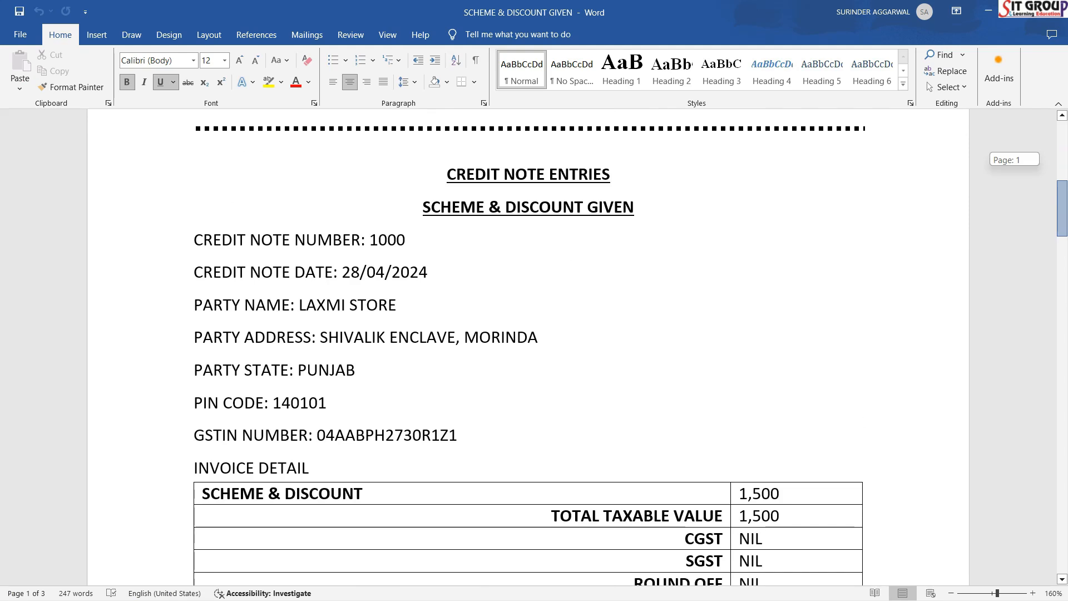
pyautogui.moveTo(1062, 218)
pyautogui.mouseDown()
pyautogui.moveTo(1062, 515)
pyautogui.moveTo(1062, 224)
pyautogui.mouseUp()
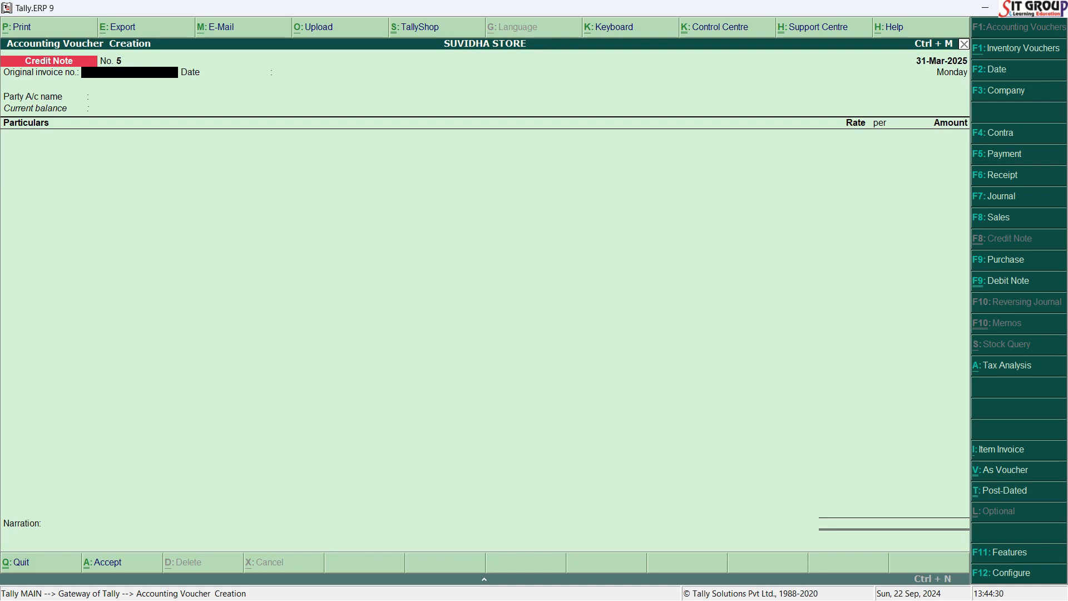
pyautogui.press('F2')
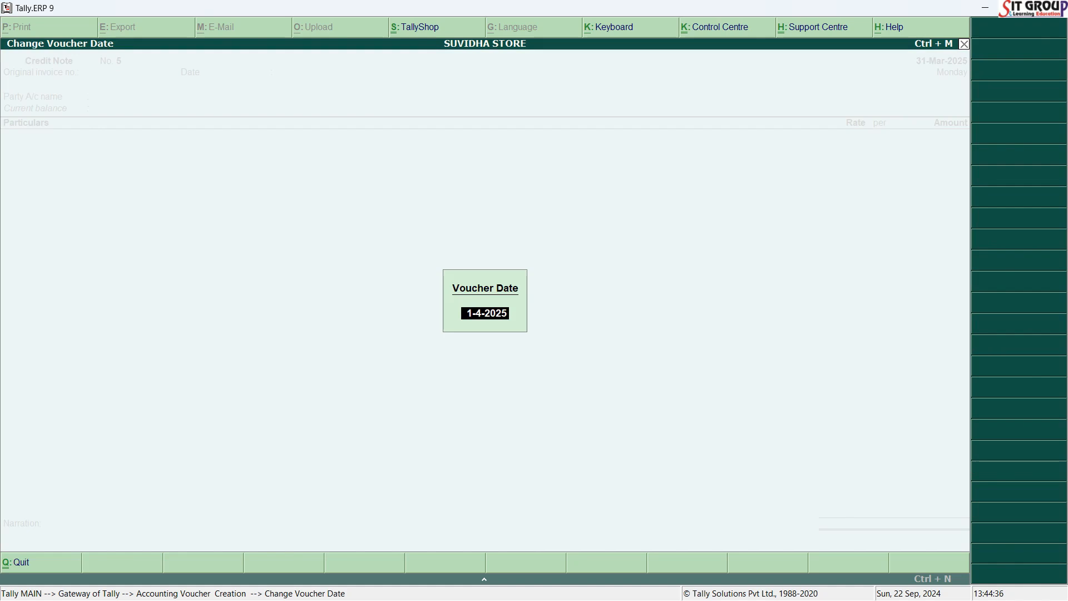
pyautogui.press('BackSpace')
pyautogui.write('28/4/2024')
pyautogui.press('Return')
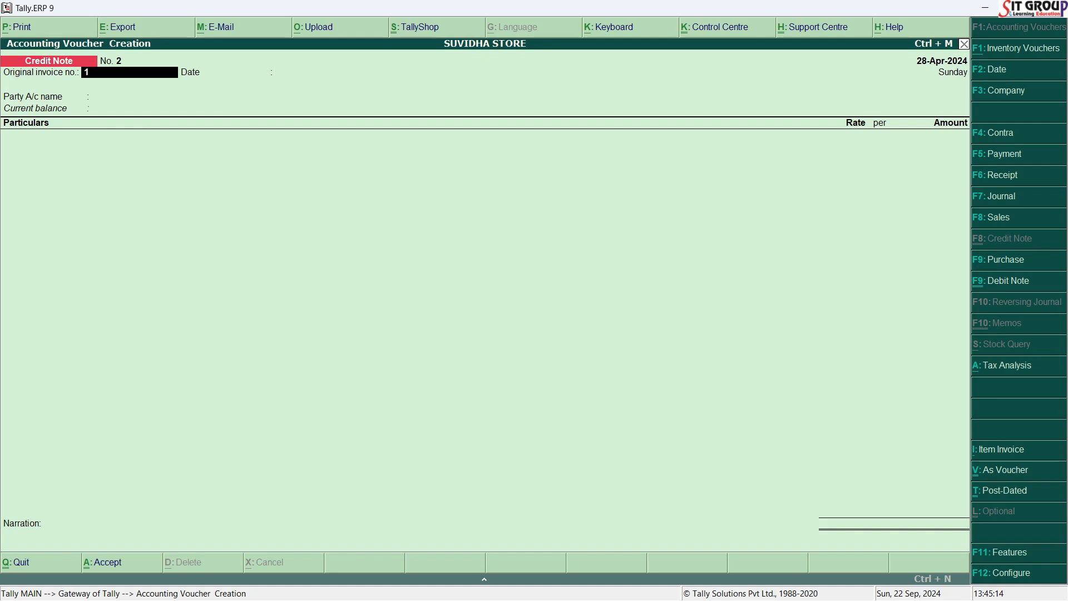
# Enter 1000 as the original invoice number and accept 28-Apr-2024 as its date.
pyautogui.write('000')
pyautogui.press('Return')
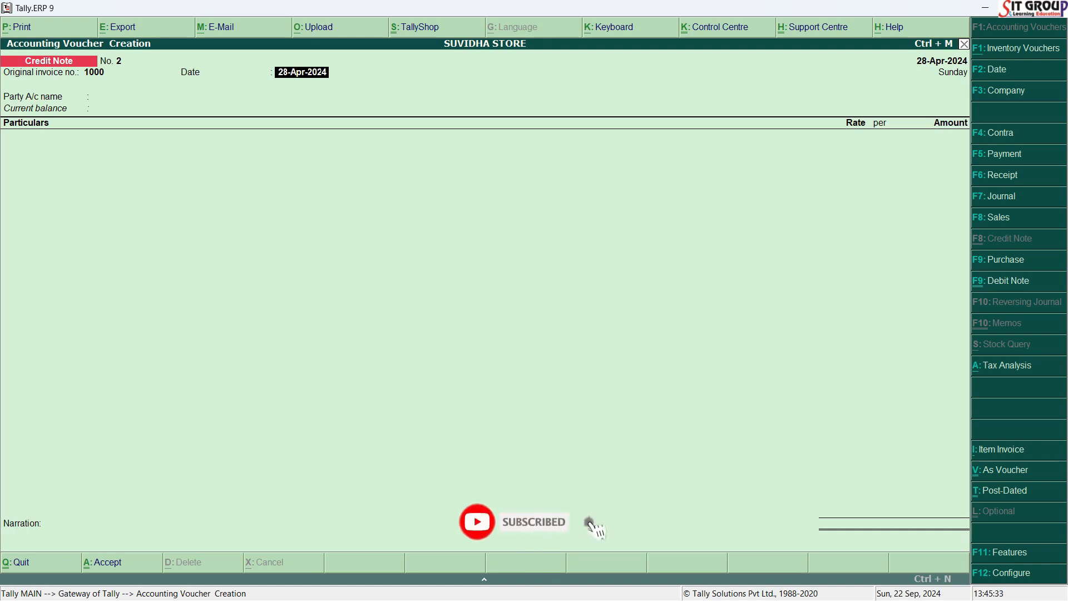
pyautogui.press('Return')
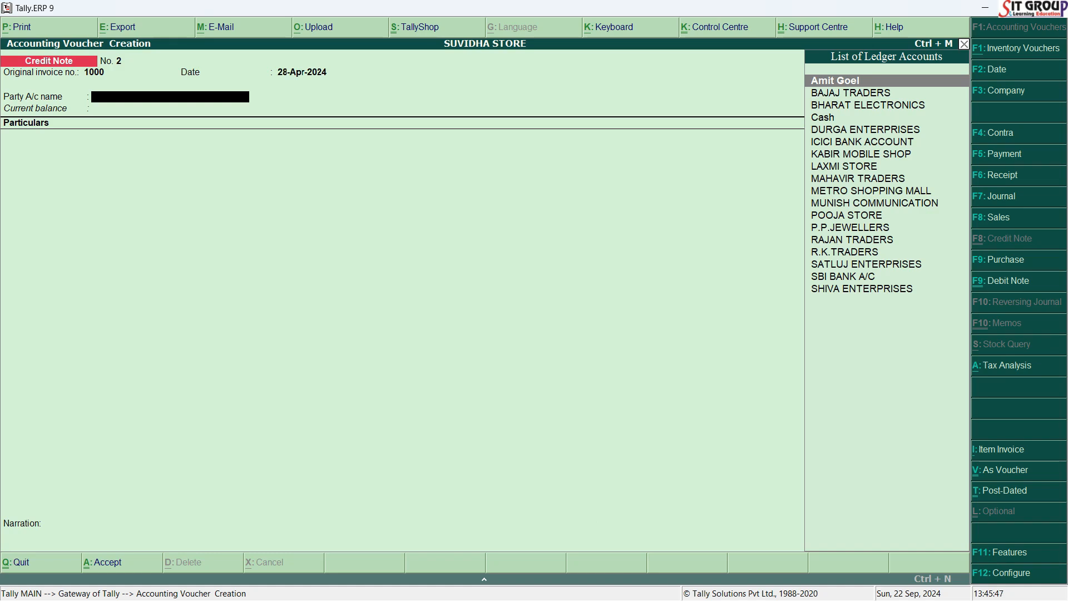
# Choose LAXMI STORE as the party account and accept its receipt, order and buyer details without additions.
pyautogui.hotkey('alt', 'Tab')
pyautogui.hotkey('alt', 'Tab')
pyautogui.write('Lax')
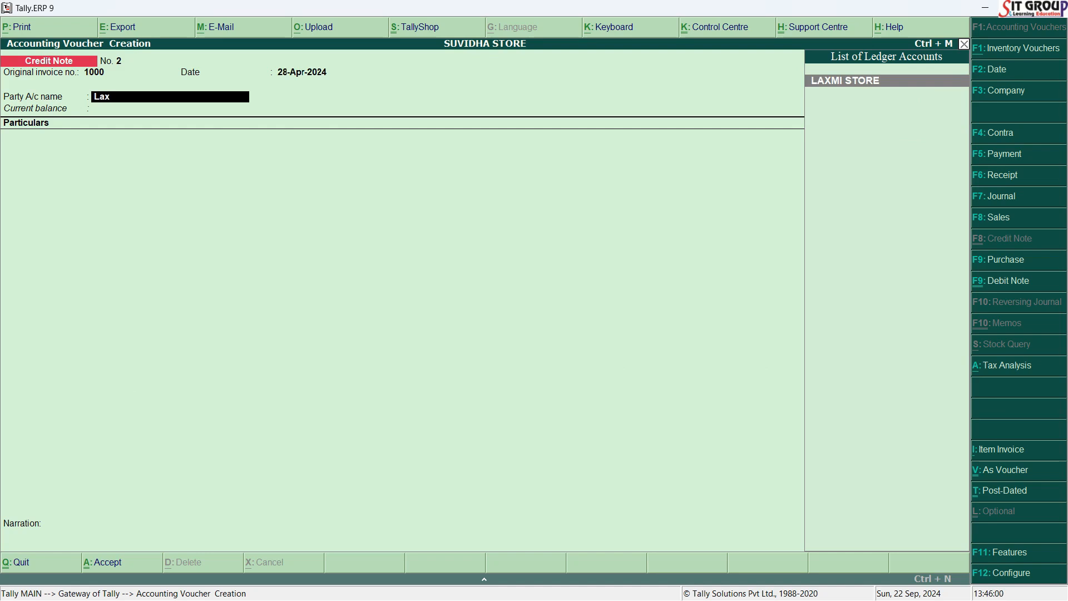
pyautogui.press('Return')
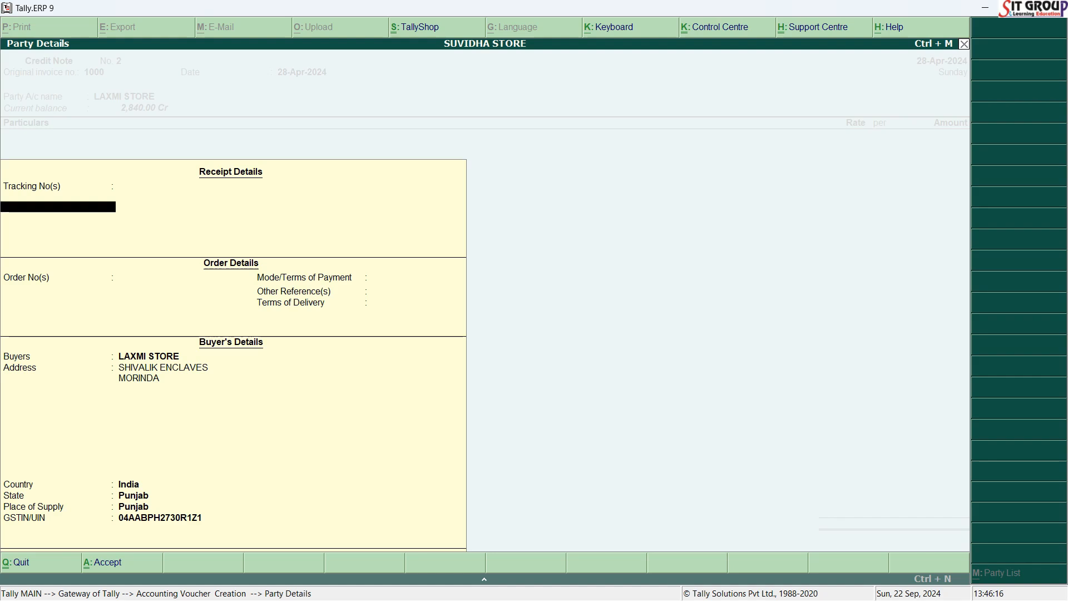
pyautogui.press('Return')
pyautogui.press('Return')
pyautogui.press('Return')
pyautogui.press('Return')
pyautogui.press('Return')
pyautogui.press('Return')
pyautogui.press('Return')
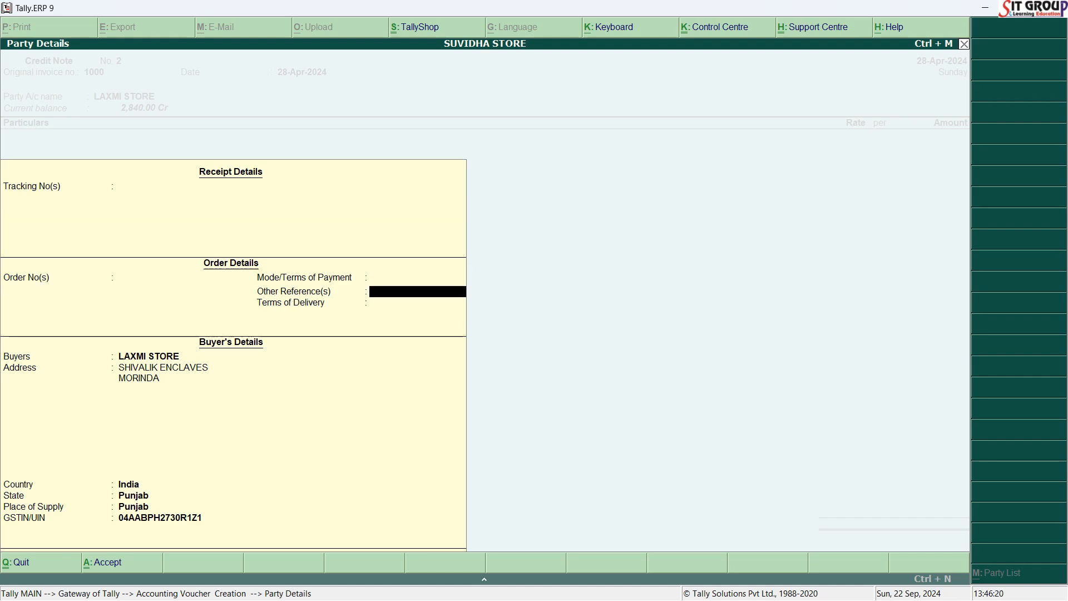
pyautogui.press('Return')
pyautogui.press('Return')
pyautogui.press('Return')
pyautogui.press('Return')
pyautogui.press('Return')
pyautogui.press('Return')
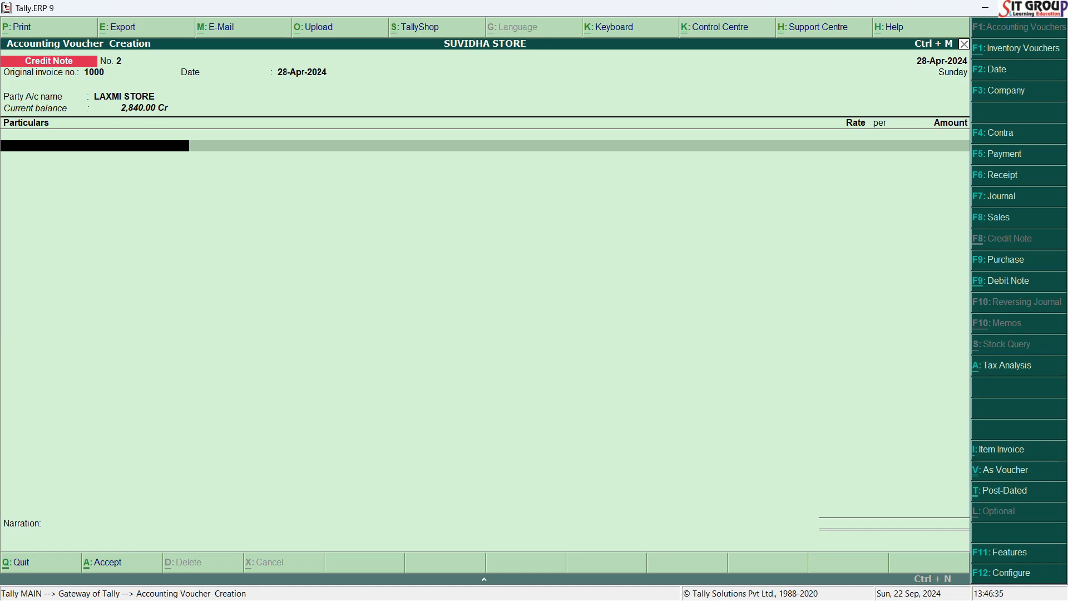
pyautogui.hotkey('alt', 'Tab')
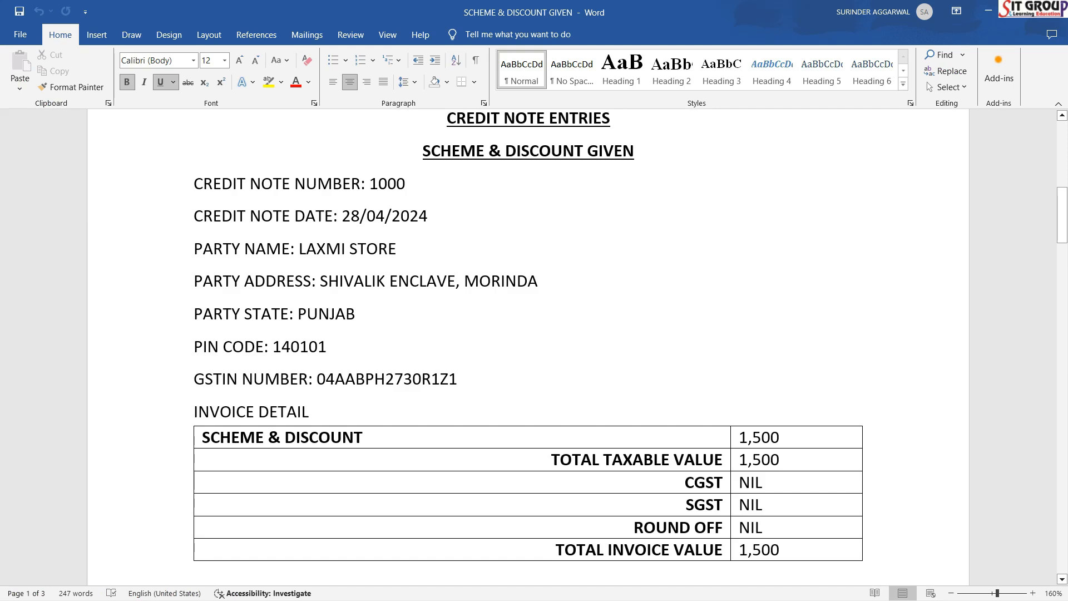
pyautogui.hotkey('alt', 'Tab')
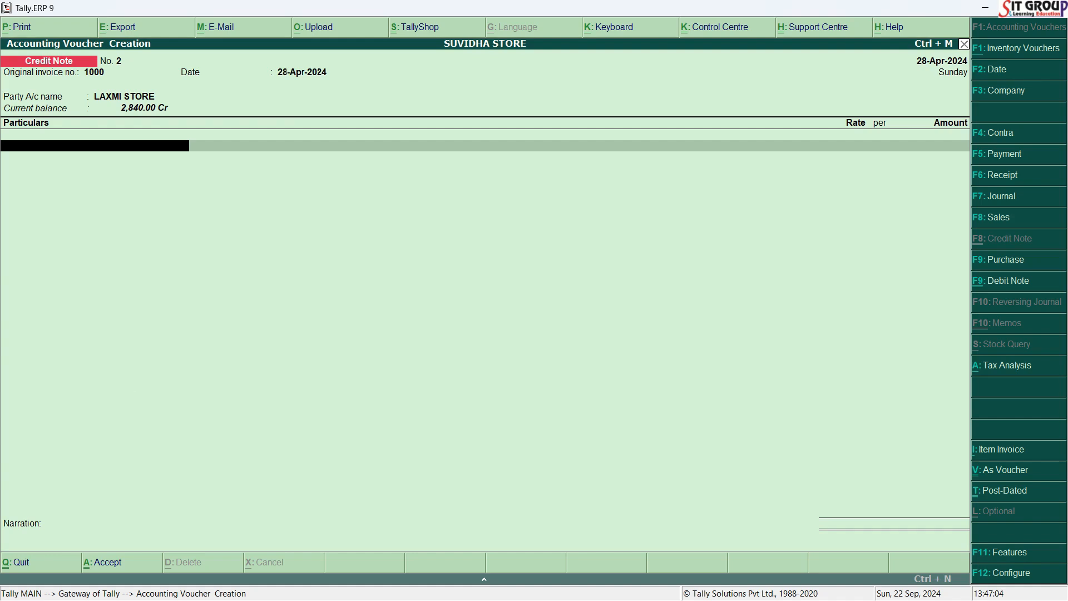
pyautogui.hotkey('alt', 'c')
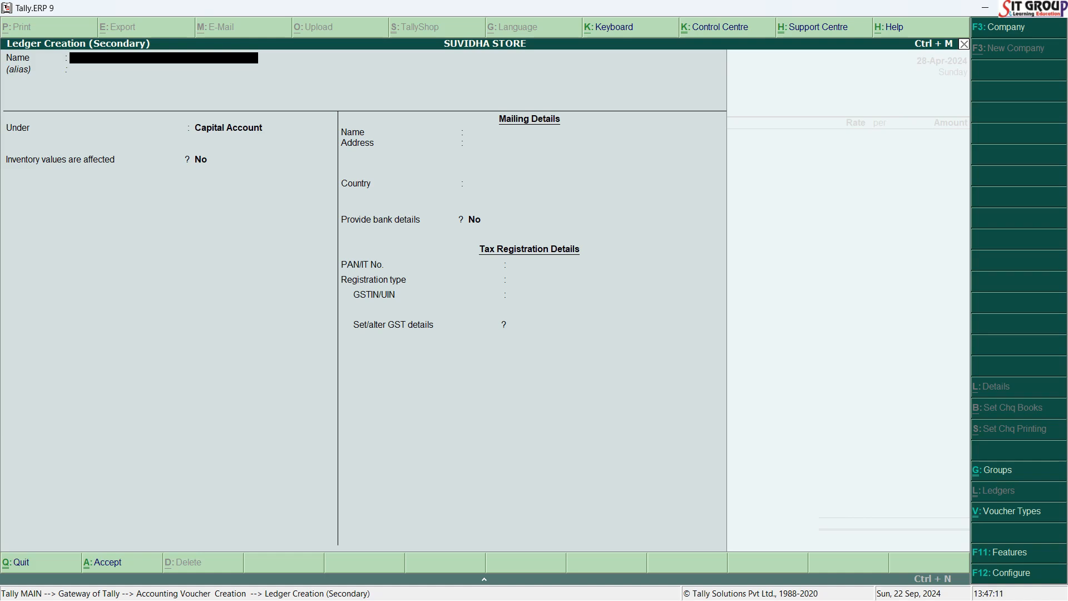
pyautogui.write('CHEME & DISCOUNT')
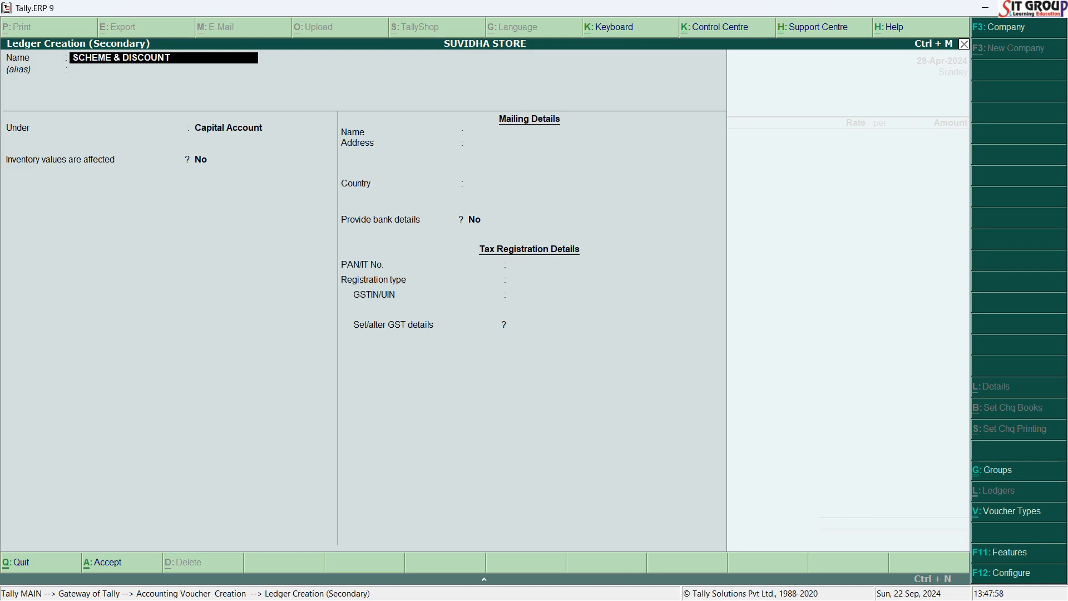
pyautogui.write('GIVEN')
pyautogui.write('@00%')
pyautogui.press('Return')
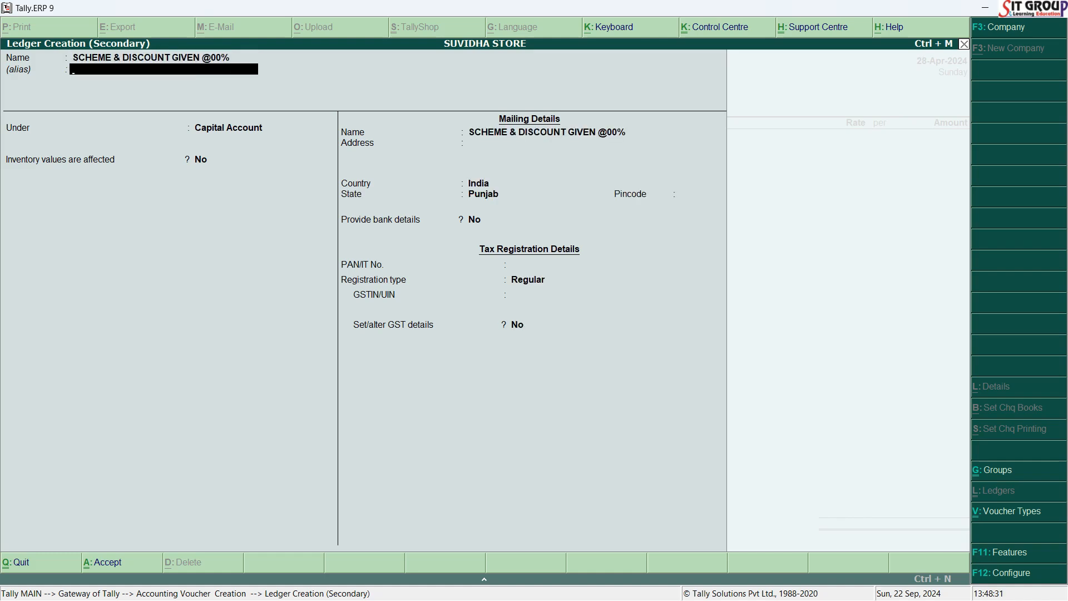
# Place the ledger under Indirect Expenses, with inventory values affected at No and the ledger type Not Applicable.
pyautogui.press('Return')
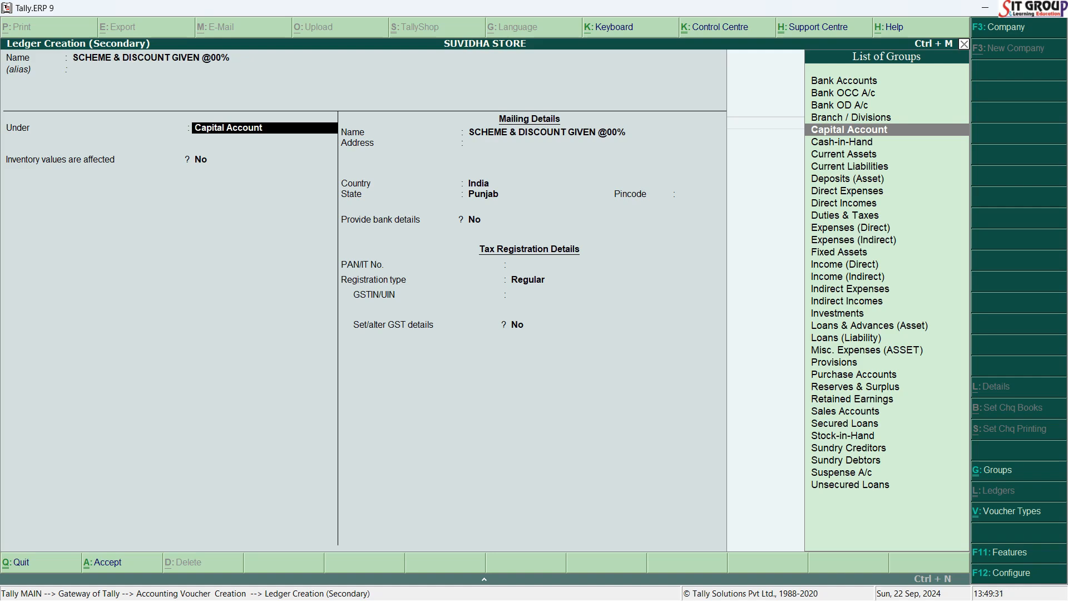
pyautogui.write('IND')
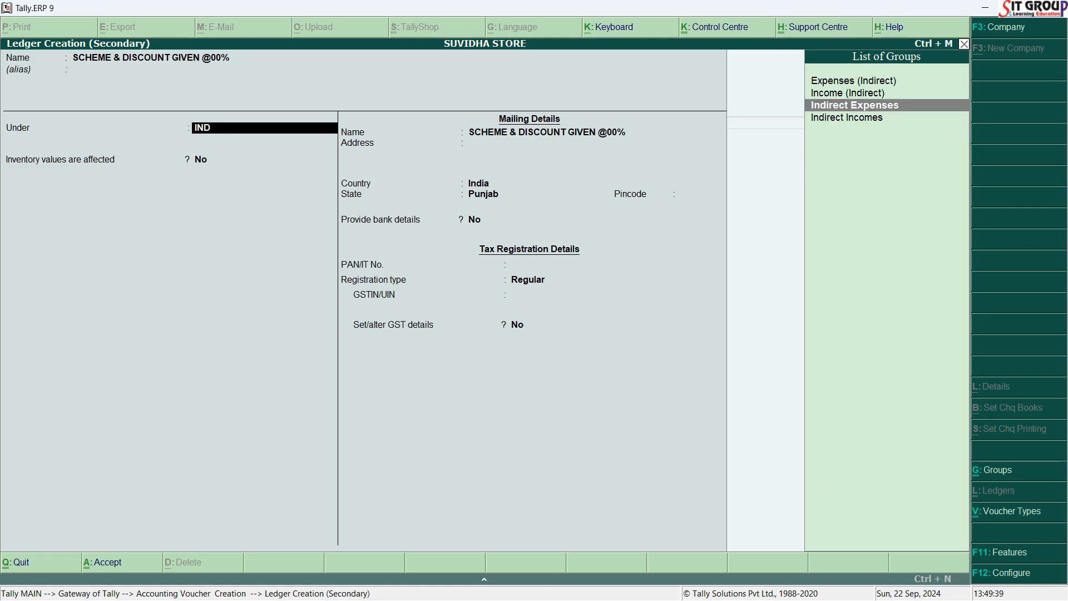
pyautogui.press('Return')
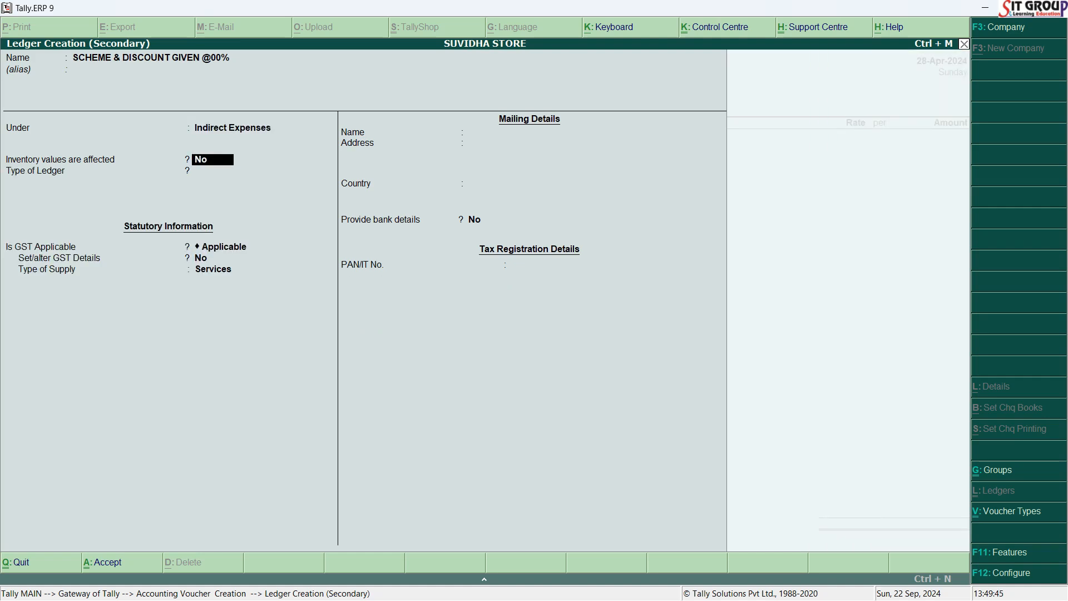
pyautogui.press('Return')
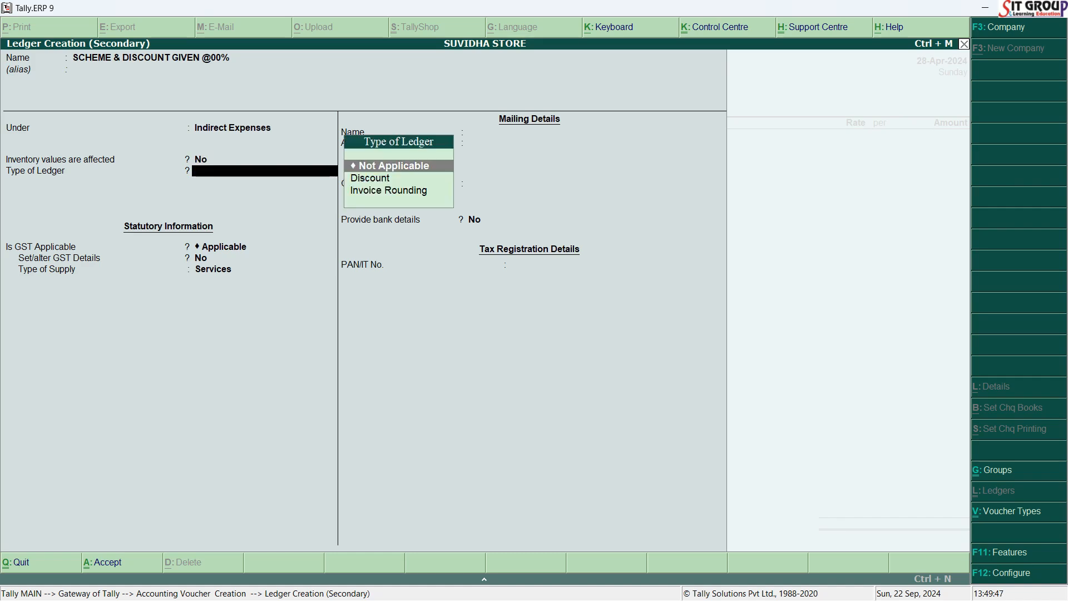
pyautogui.press('Return')
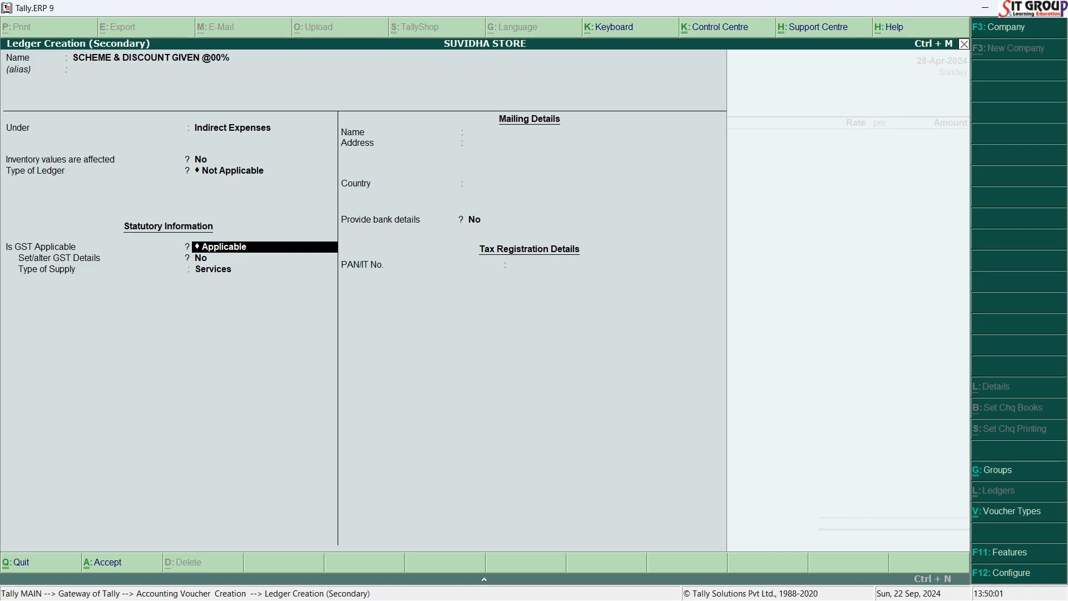
# Set GST and assessable value calculation to Not Applicable, keep bank details at No, and save the ledger.
pyautogui.write('N')
pyautogui.press('Down')
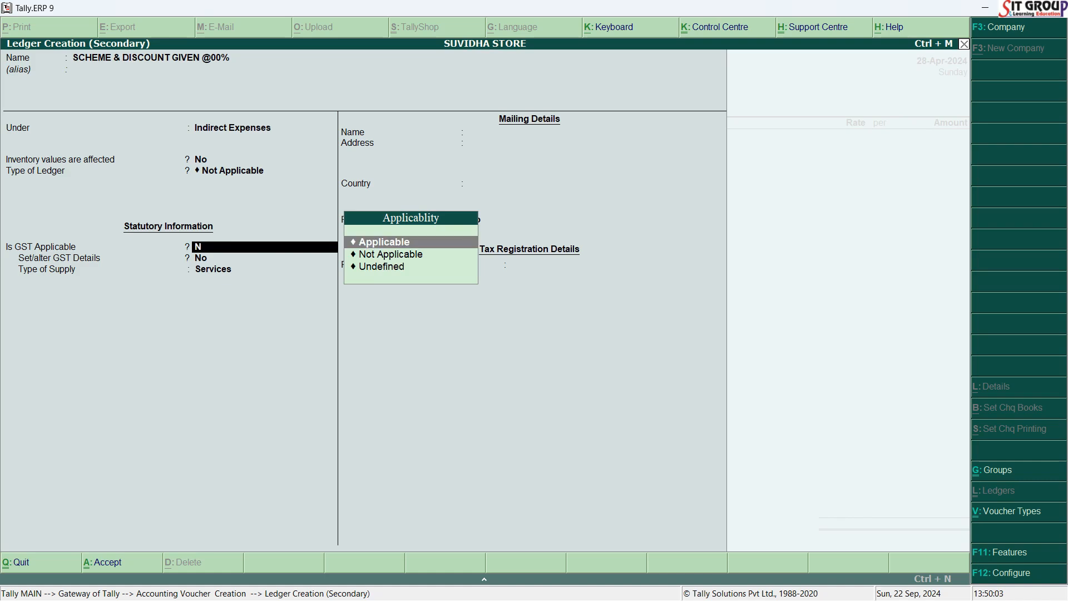
pyautogui.press('Down')
pyautogui.press('Return')
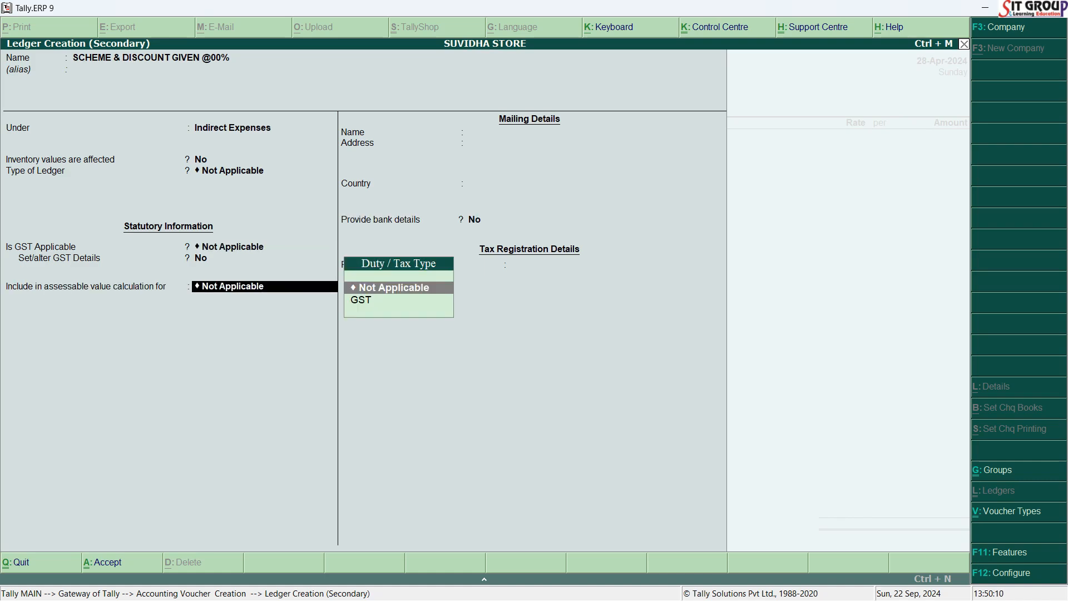
pyautogui.press('Return')
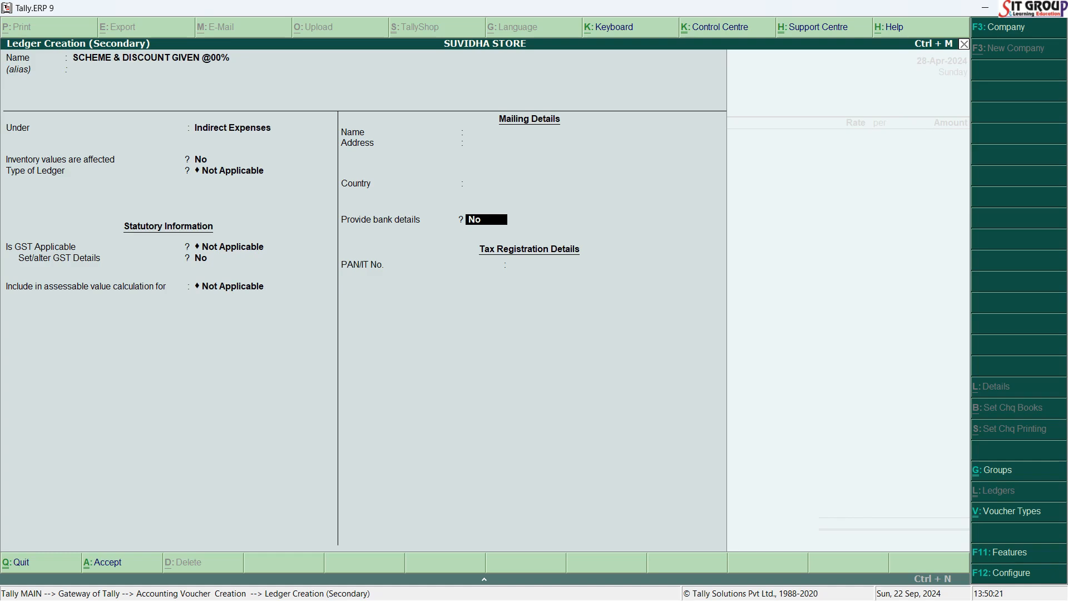
pyautogui.press('Return')
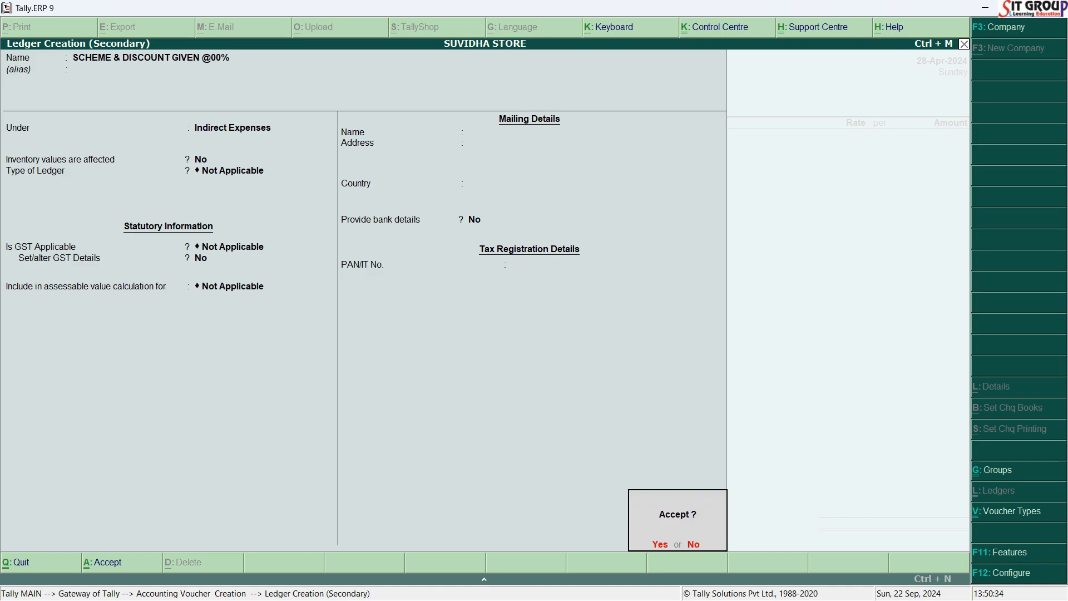
pyautogui.press('Return')
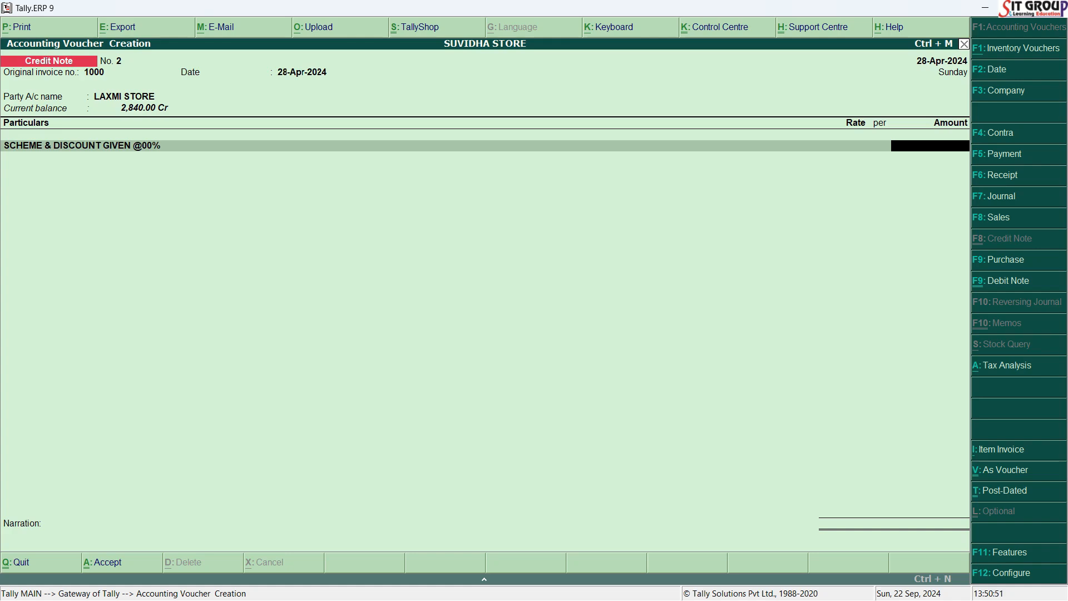
# Recheck the amount in Word, enter 1,500 for the discount ledger, leave the narration blank, and save the credit note.
pyautogui.hotkey('alt', 'Tab')
pyautogui.hotkey('alt', 'Tab')
pyautogui.write('1,500')
pyautogui.press('Return')
pyautogui.press('Return')
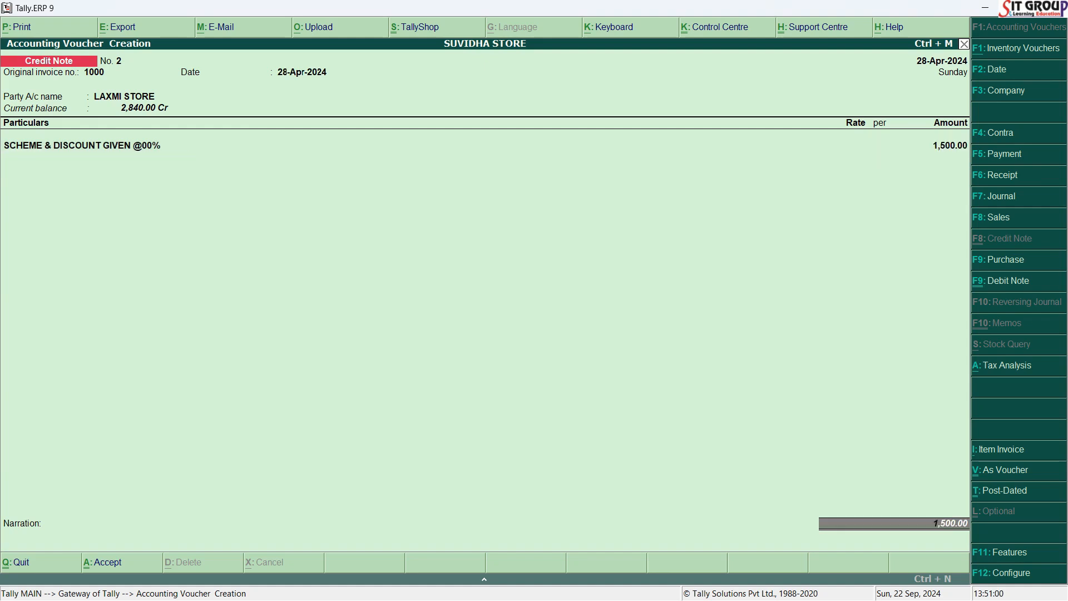
pyautogui.press('Return')
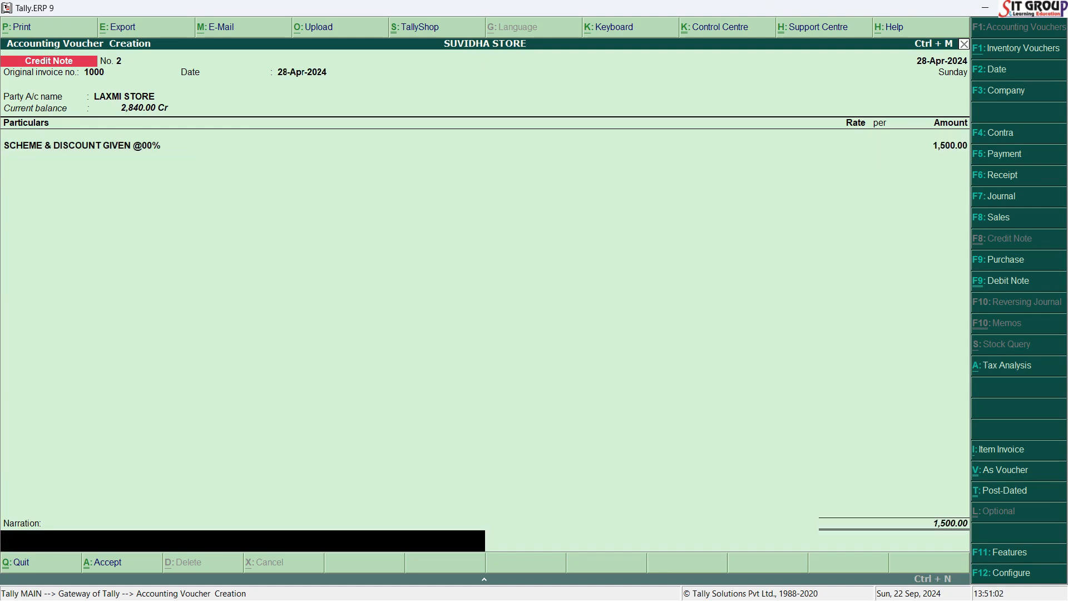
pyautogui.press('Return')
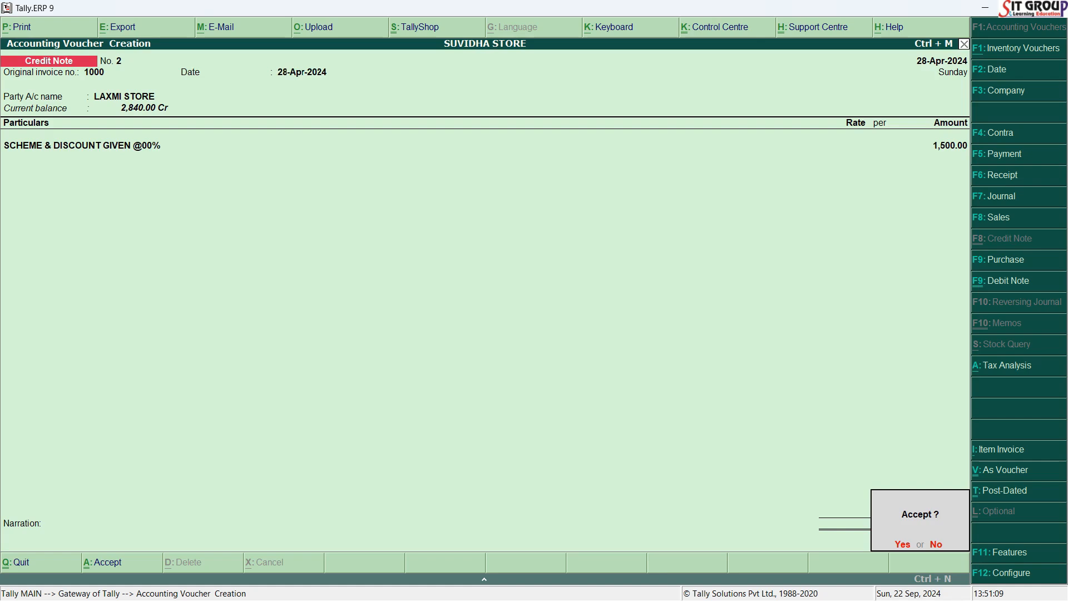
pyautogui.press('Return')
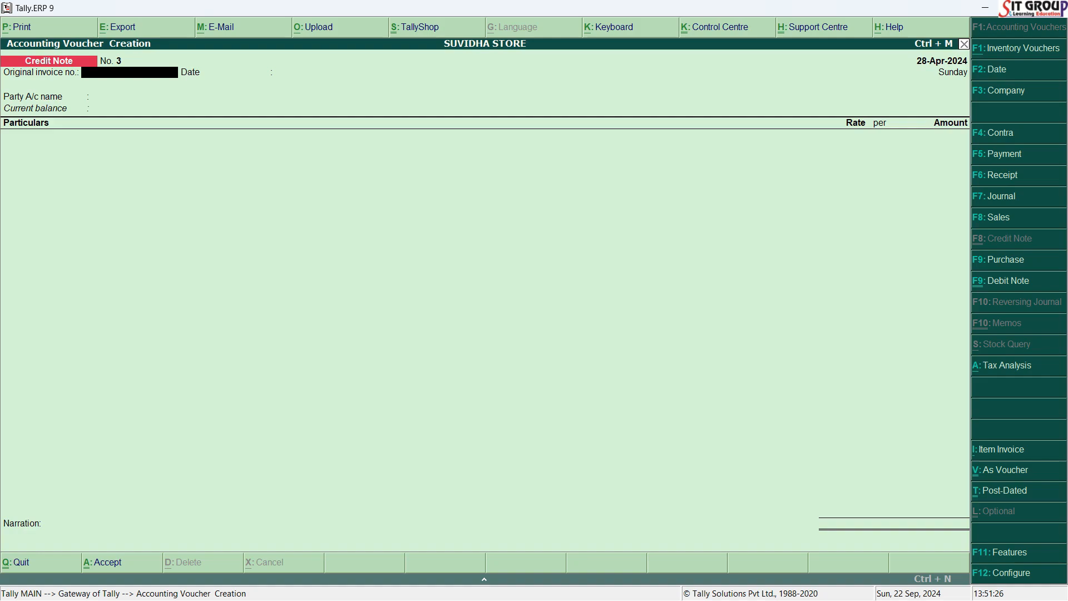
# Review the R.K. TRADERS credit note details in Word and set the new voucher's date to 28/11/2024.
pyautogui.hotkey('alt', 'Tab')
pyautogui.press('F2')
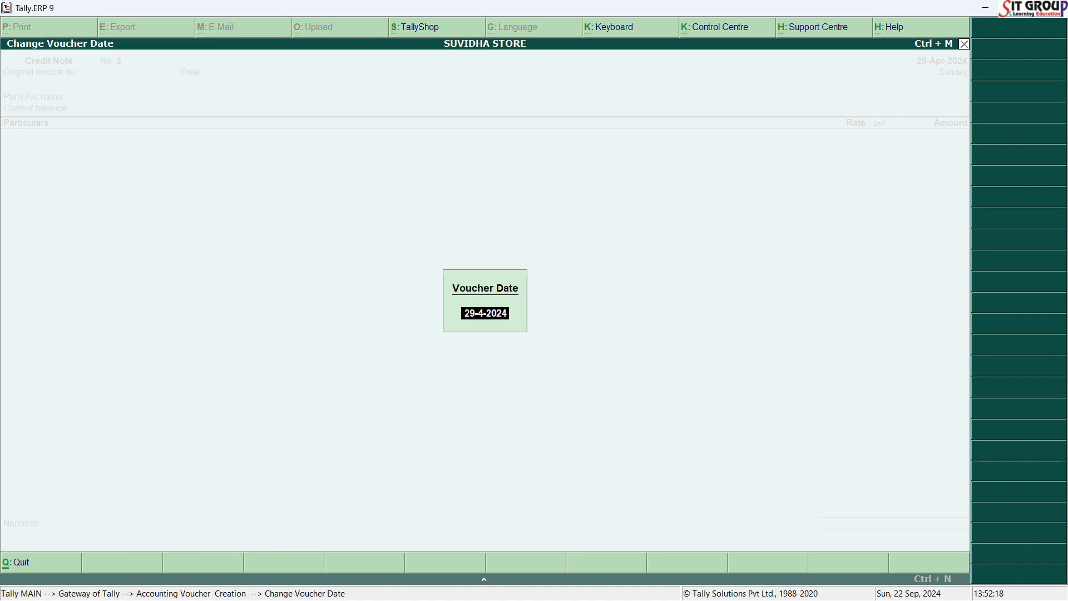
pyautogui.write('28/11/2024')
pyautogui.press('Return')
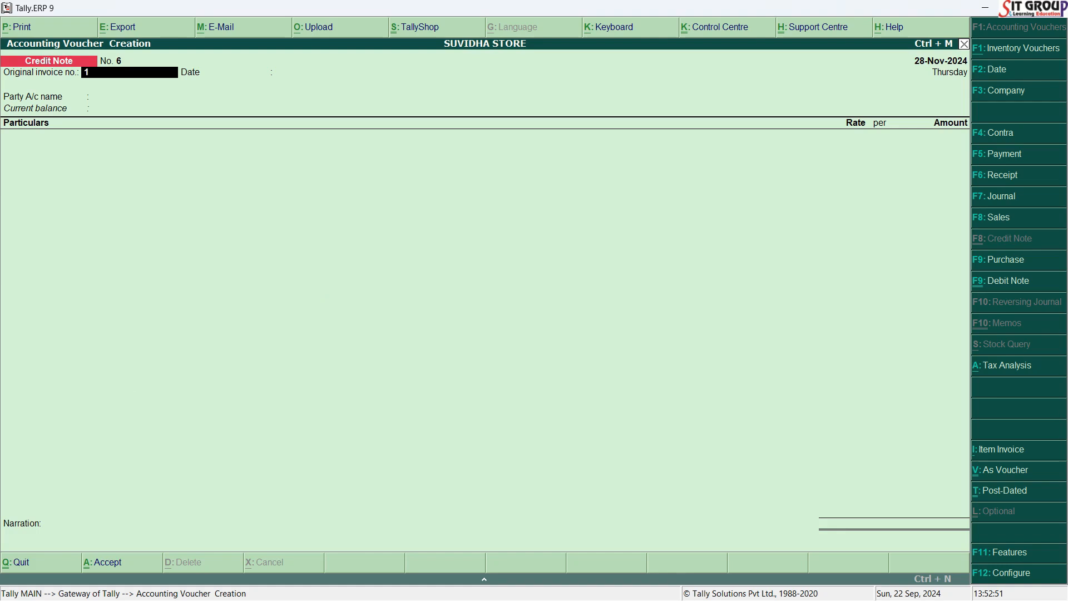
# Enter original invoice number 1001 and accept 28-Nov-2024 as its date.
pyautogui.write('001')
pyautogui.press('Return')
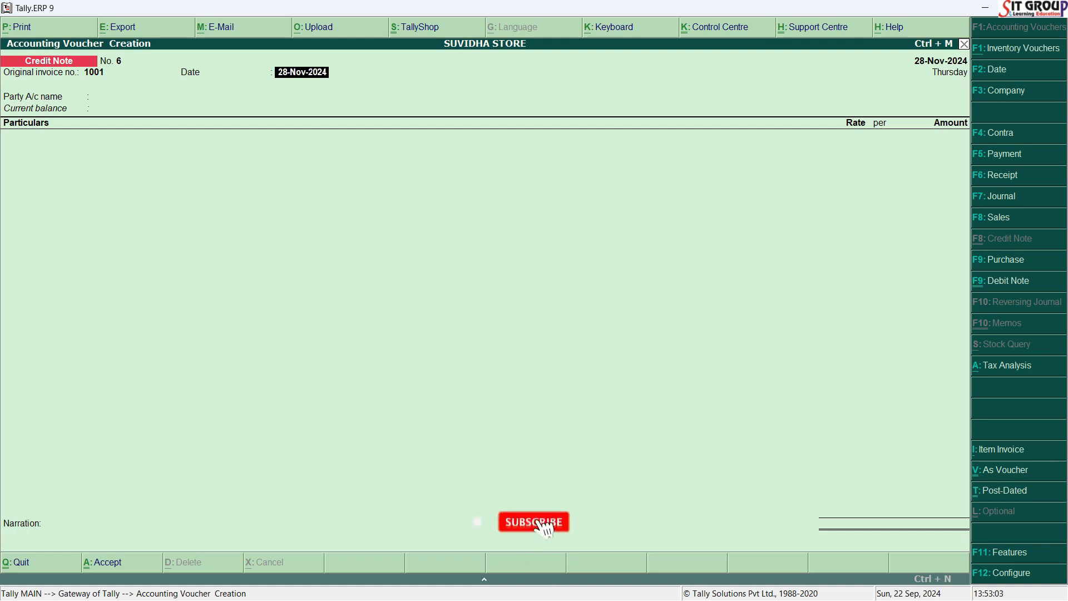
pyautogui.press('Return')
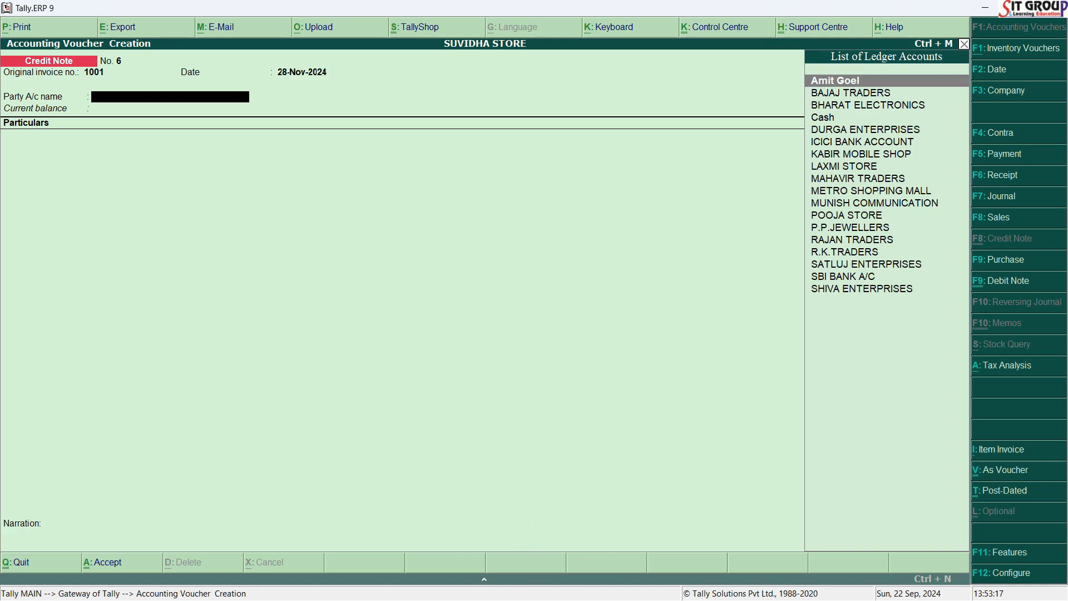
# Recheck the party in Word, choose R.K.TRADERS as the party account, and accept its receipt, order and buyer details without additions.
pyautogui.hotkey('alt', 'Tab')
pyautogui.hotkey('alt', 'Tab')
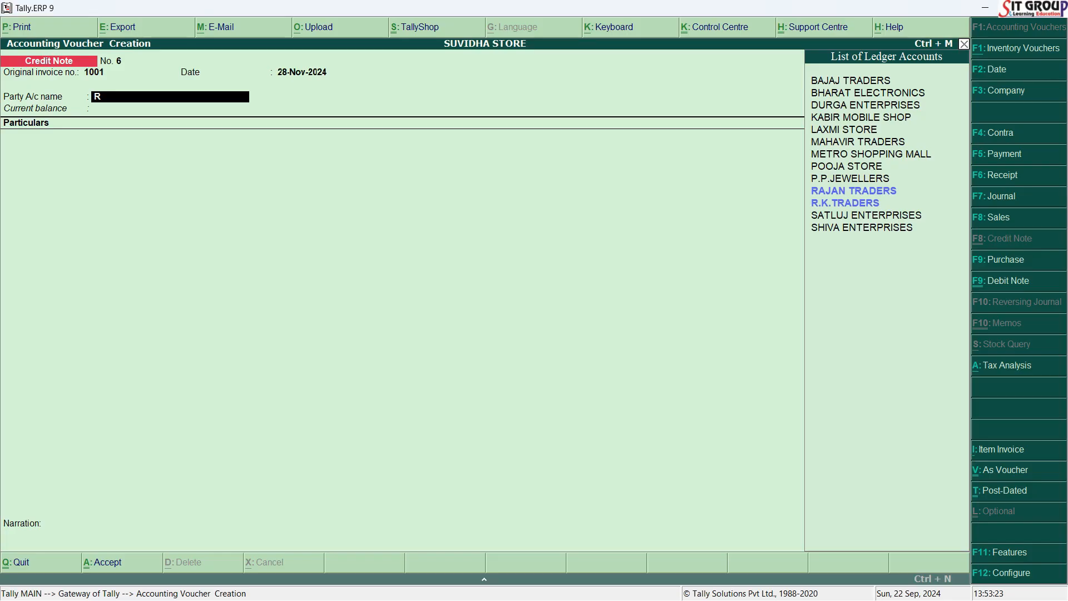
pyautogui.write('K')
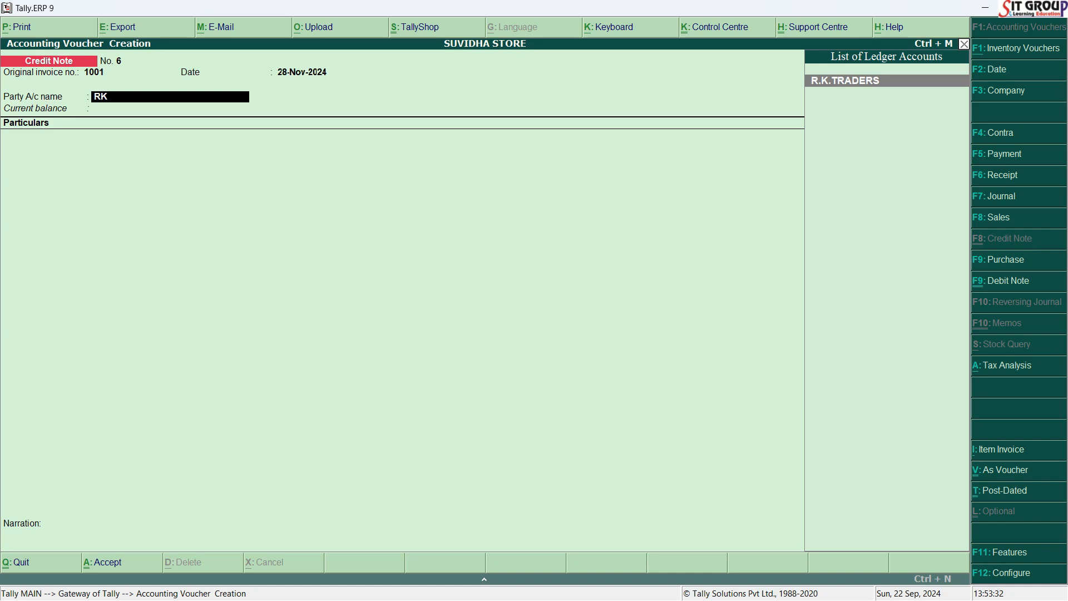
pyautogui.press('Return')
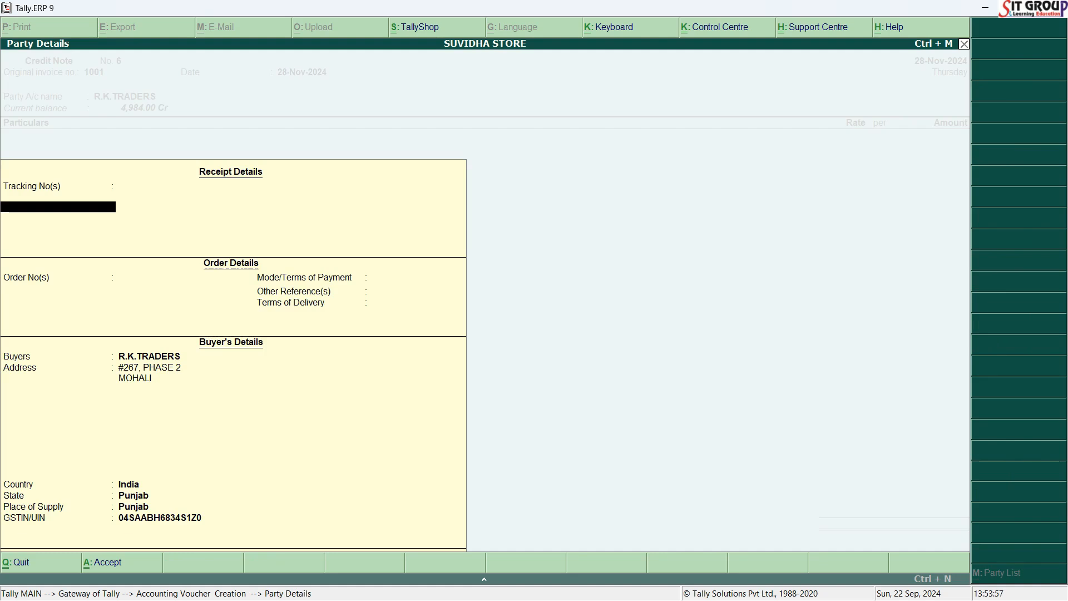
pyautogui.press('Return')
pyautogui.press('Return')
pyautogui.press('Return')
pyautogui.press('Return')
pyautogui.press('Return')
pyautogui.press('Return')
pyautogui.press('Return')
pyautogui.press('Return')
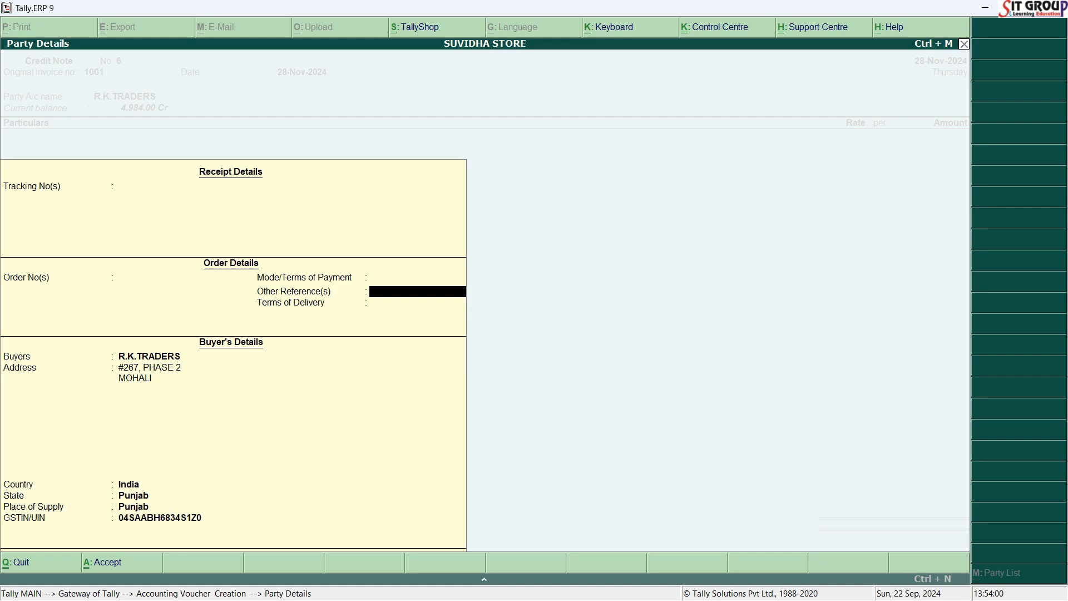
pyautogui.press('Return')
pyautogui.press('Return')
pyautogui.press('Return')
pyautogui.press('Return')
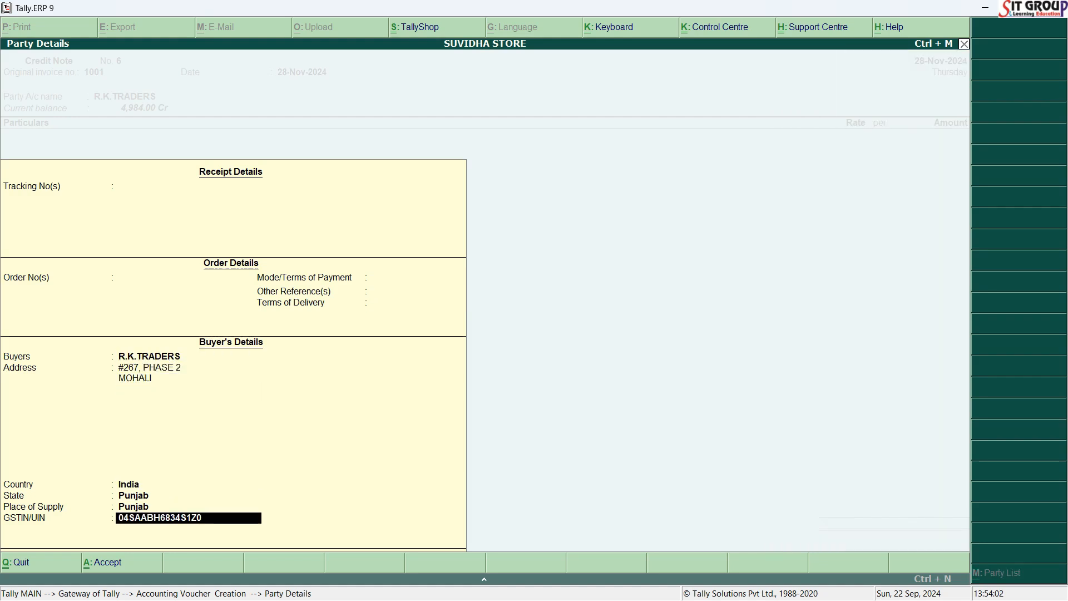
pyautogui.press('Return')
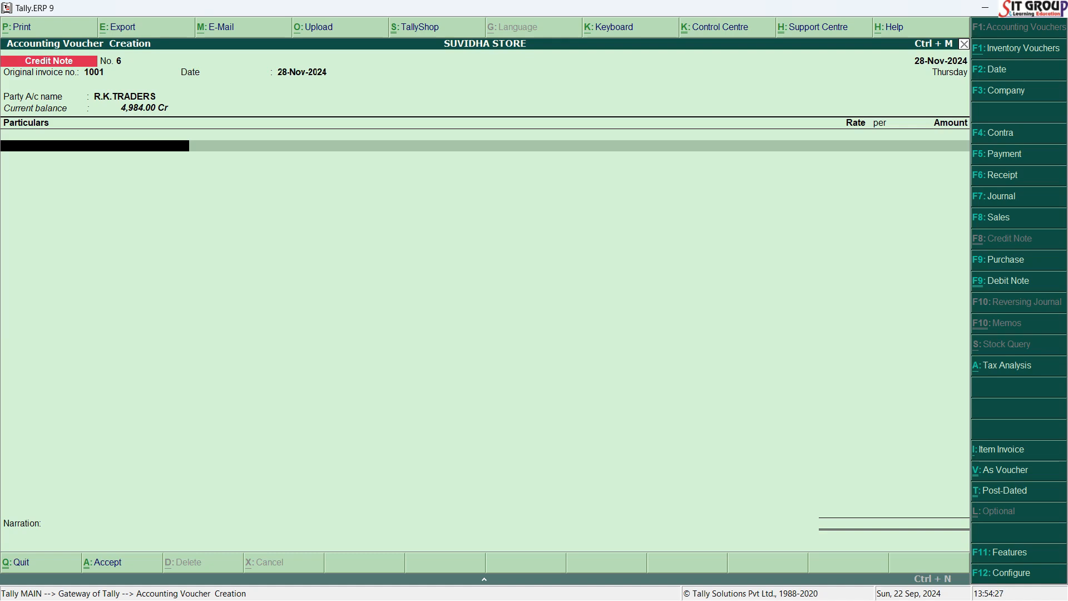
pyautogui.hotkey('alt', 'c')
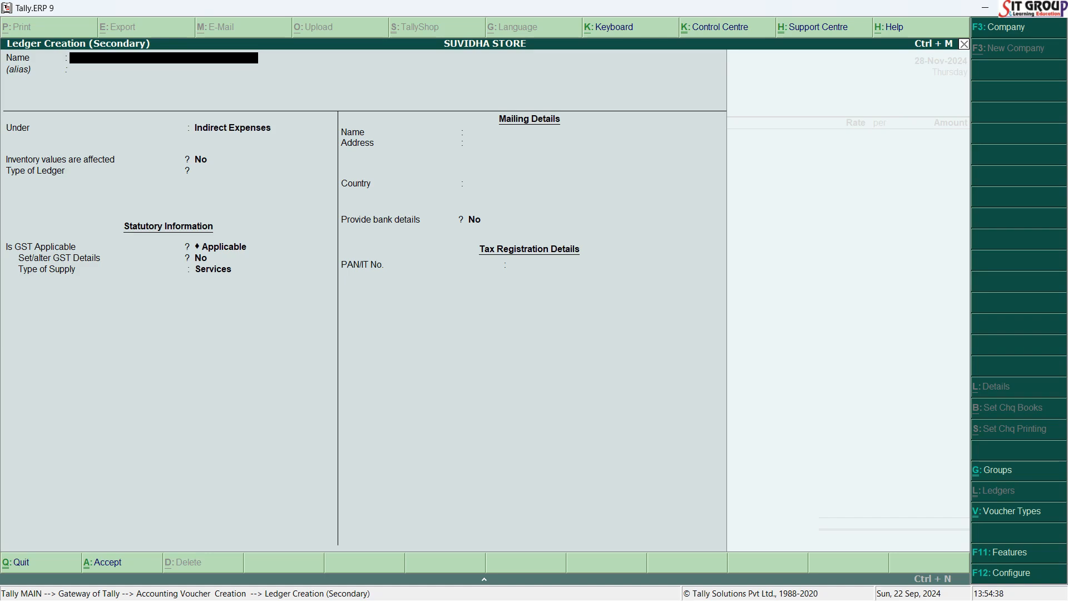
pyautogui.write('SCHEME & DISCOUNT')
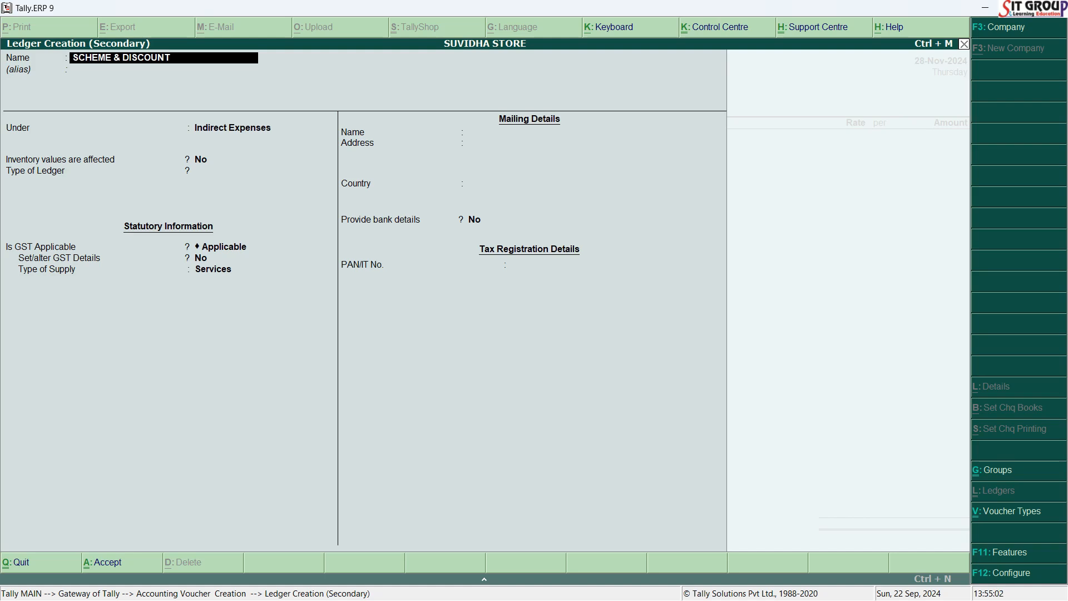
pyautogui.write('GIVEN')
pyautogui.write('GST @18%')
pyautogui.press('Return')
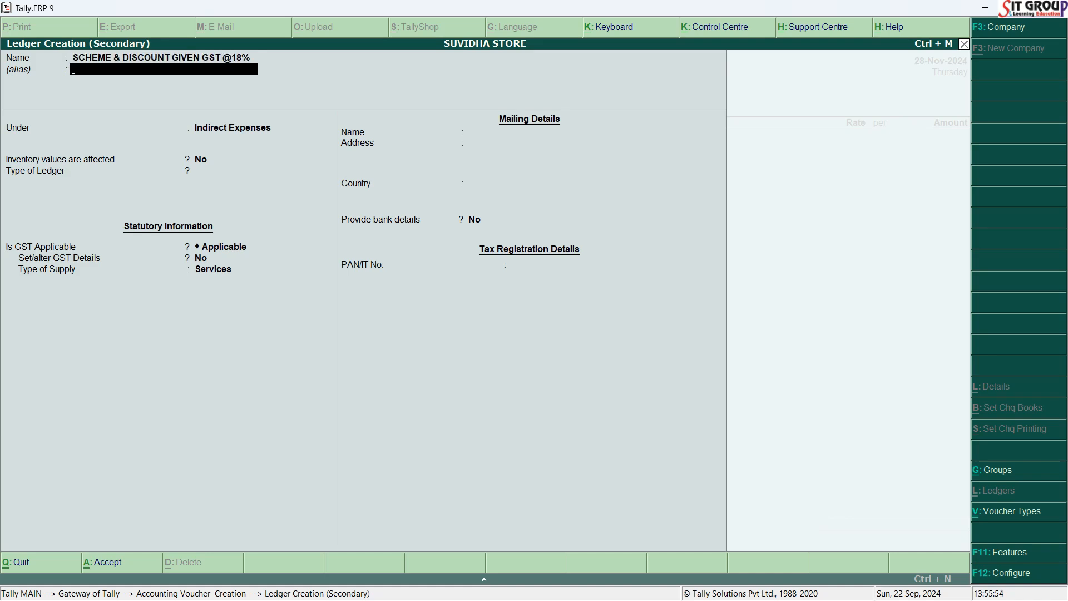
pyautogui.press('Return')
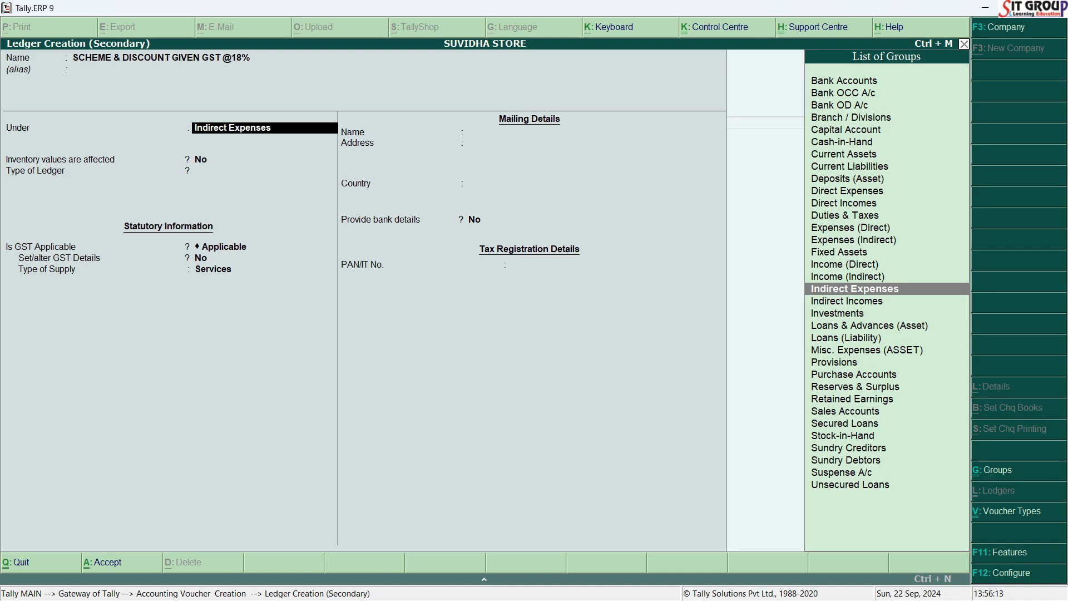
# Place the GST discount ledger under Indirect Expenses, keeping inventory values affected at No and the ledger type Not Applicable.
pyautogui.press('Return')
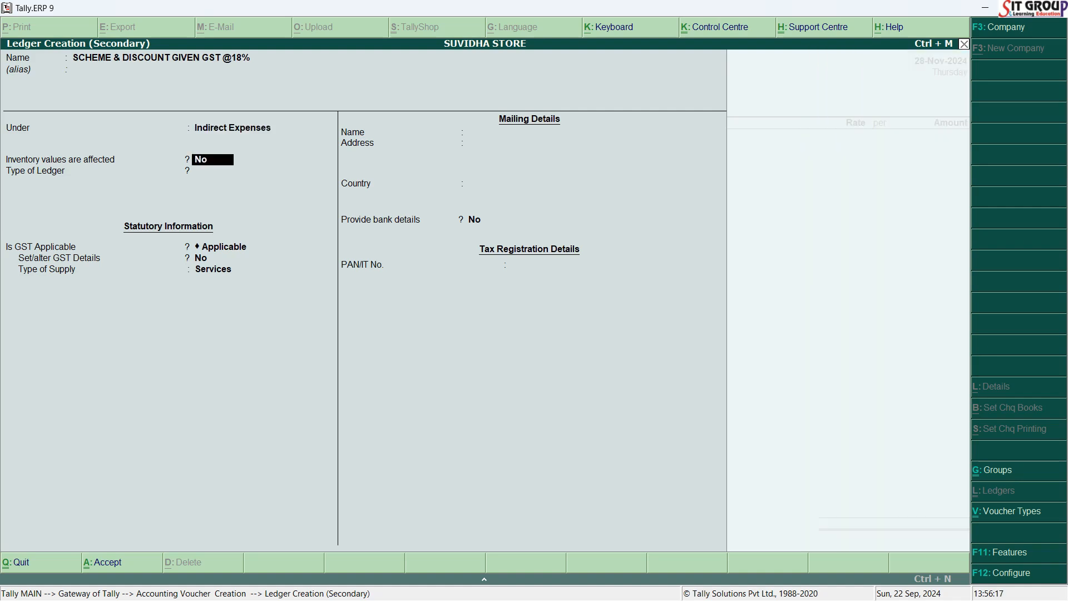
pyautogui.press('Return')
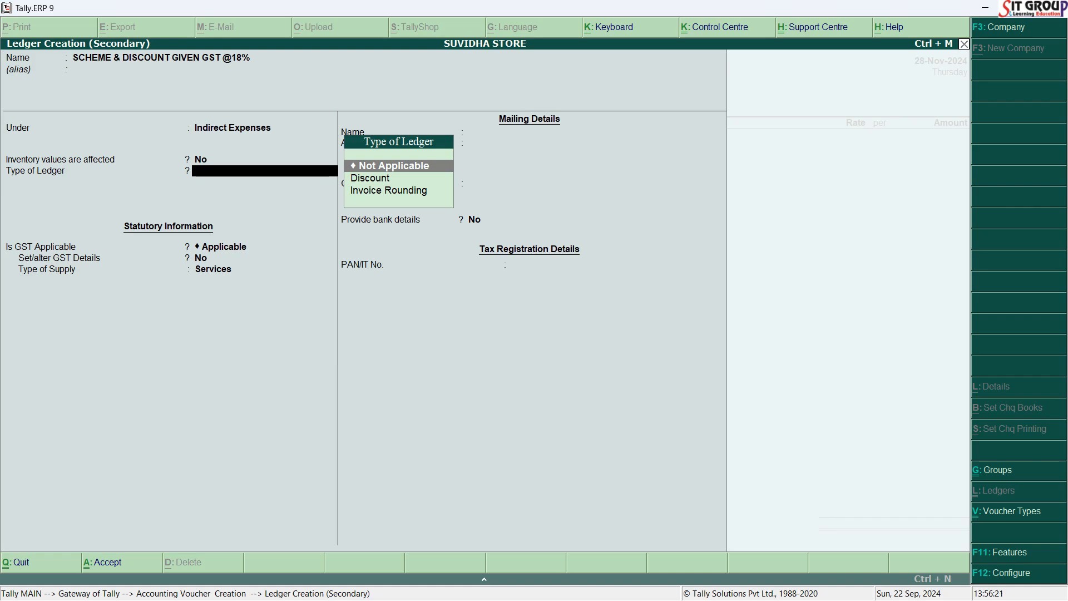
pyautogui.press('Return')
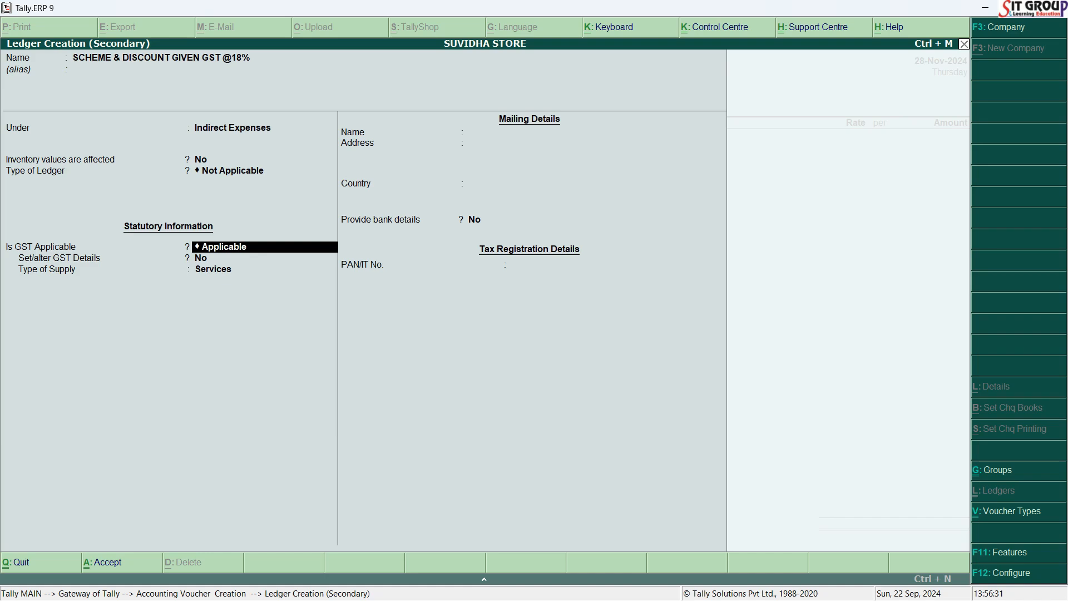
# Keep GST Applicable for the ledger and set Set/alter GST Details to Yes to open its GST details.
pyautogui.press('Return')
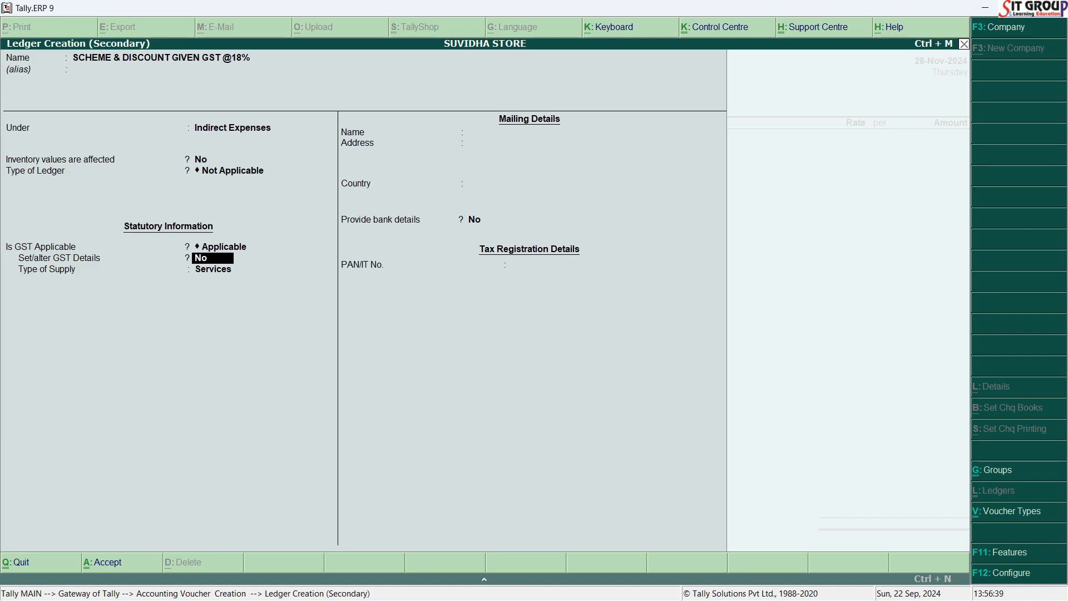
pyautogui.press('Return')
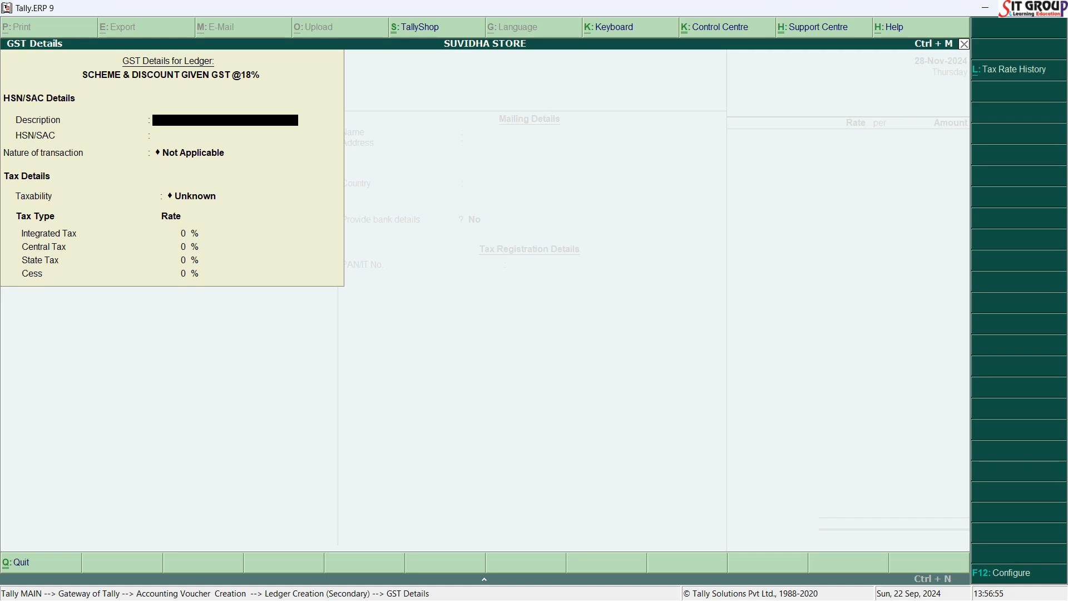
pyautogui.press('Return')
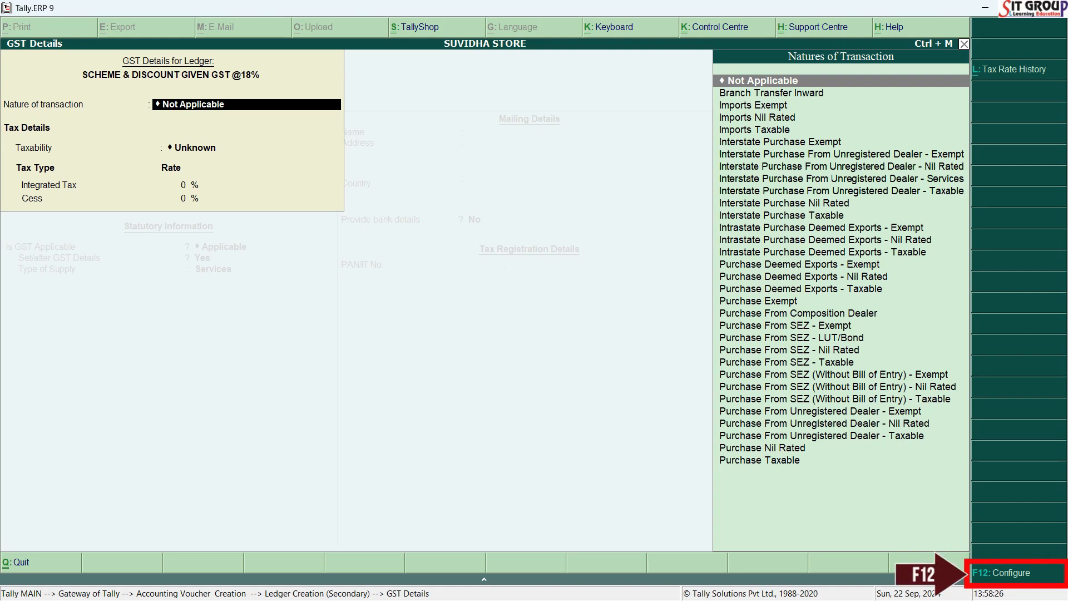
# Configure the GST details with Allow HSN/SAC details and Show all GST tax types set to Yes, keeping the other options at No.
pyautogui.press('F12')
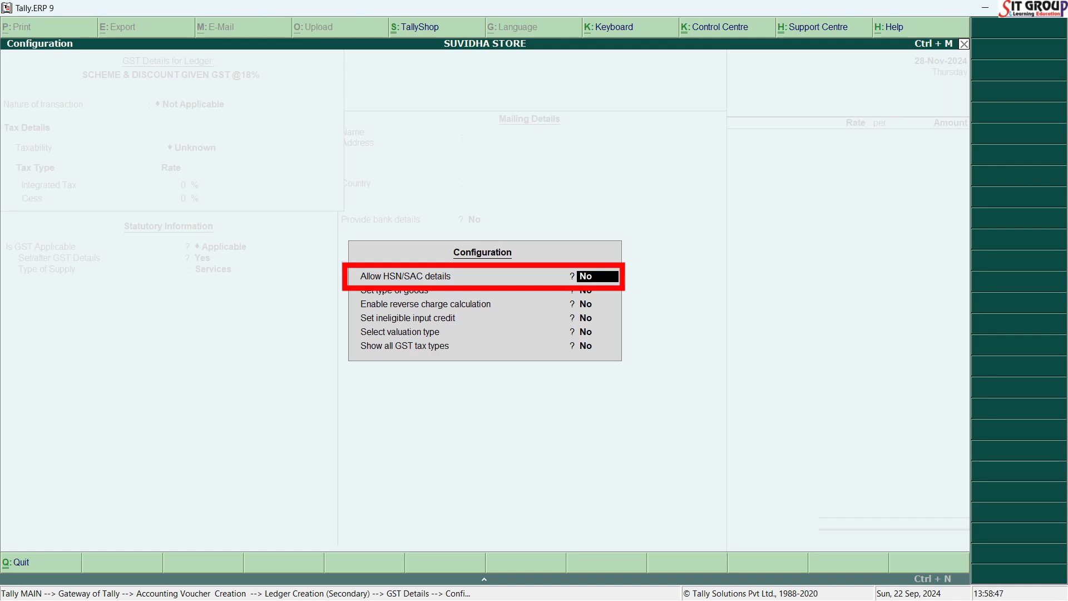
pyautogui.write('y')
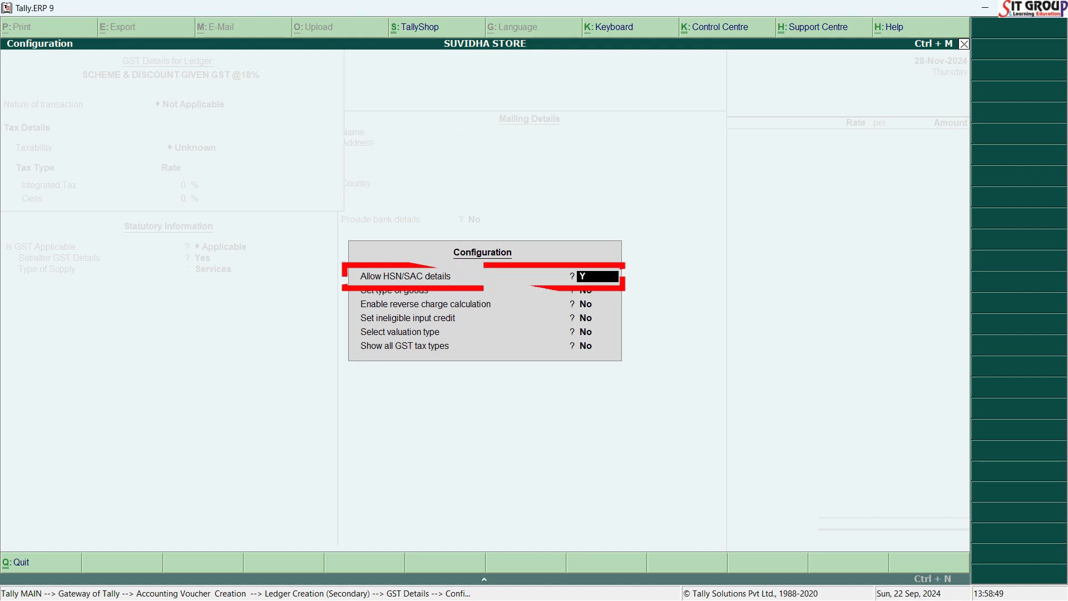
pyautogui.press('Return')
pyautogui.press('Return')
pyautogui.press('Return')
pyautogui.press('Return')
pyautogui.press('Return')
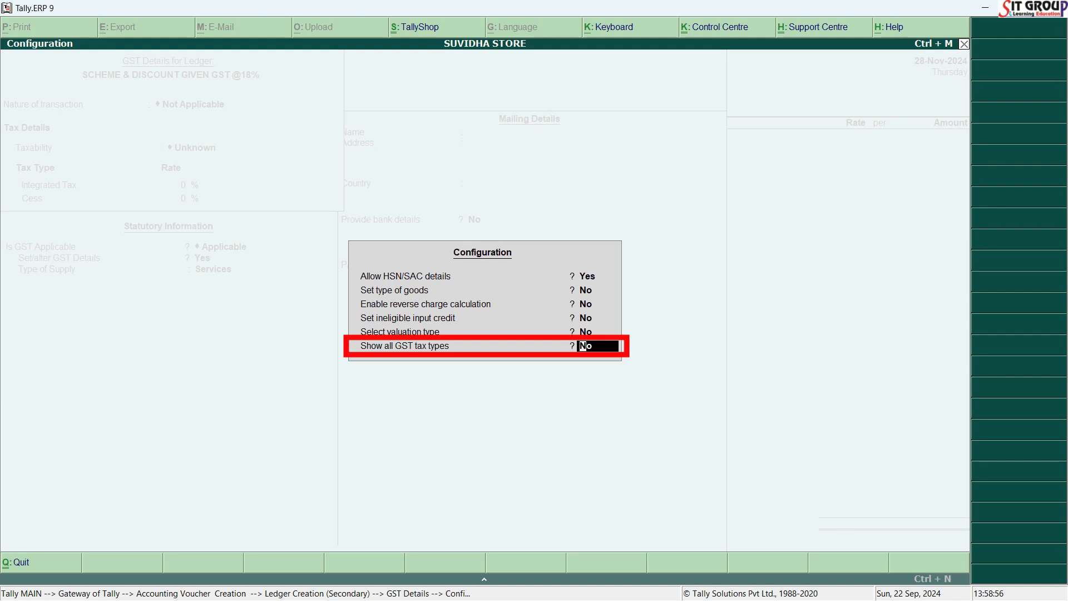
pyautogui.write('Y')
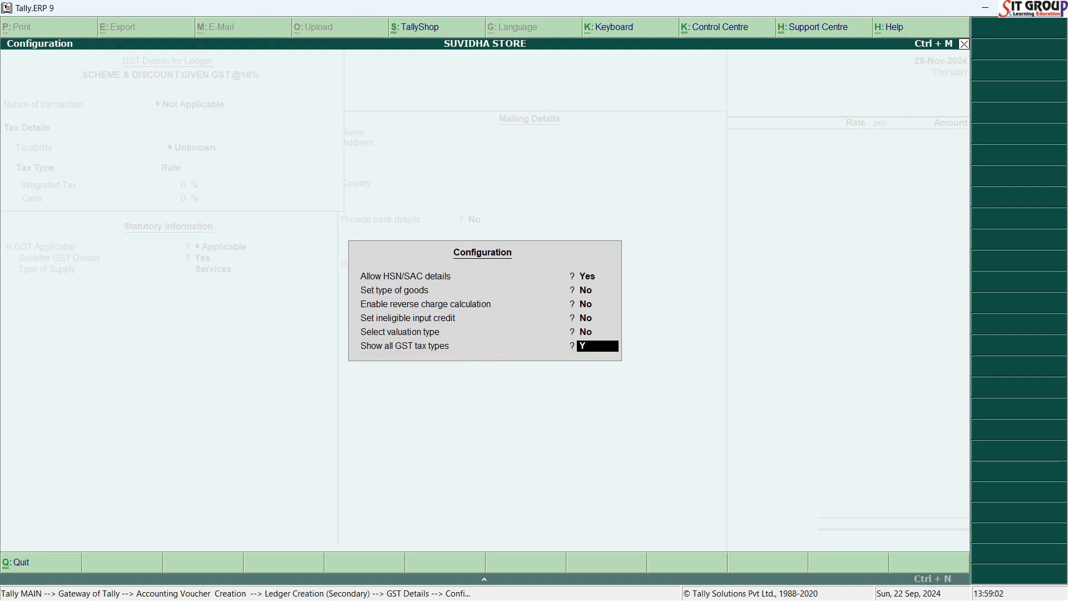
pyautogui.press('Return')
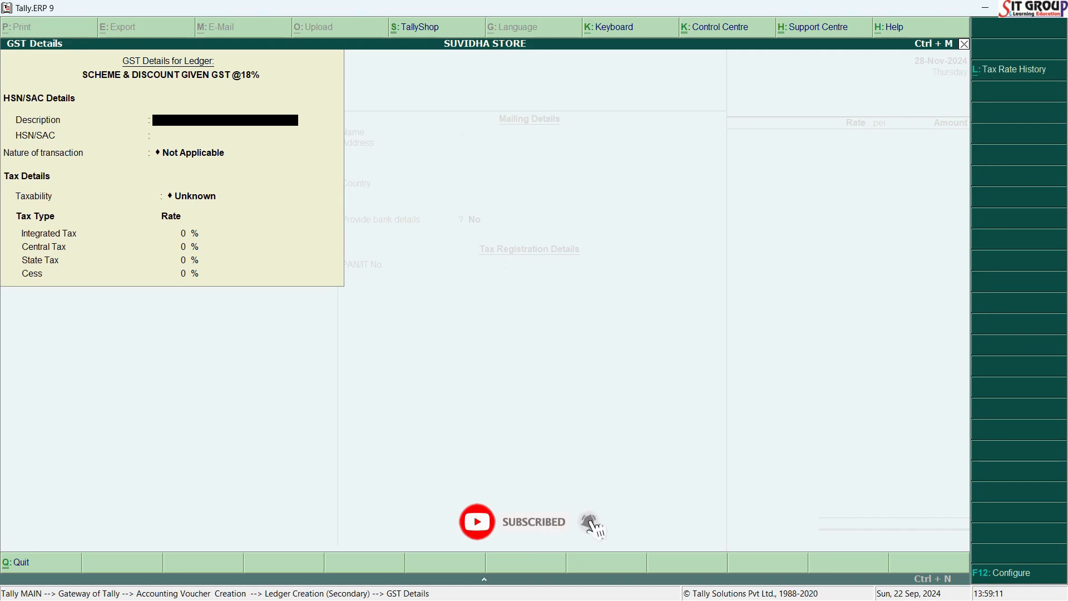
# Leave the description blank, look up the HSN code in Word, and enter 8517 as the ledger's HSN/SAC.
pyautogui.press('Return')
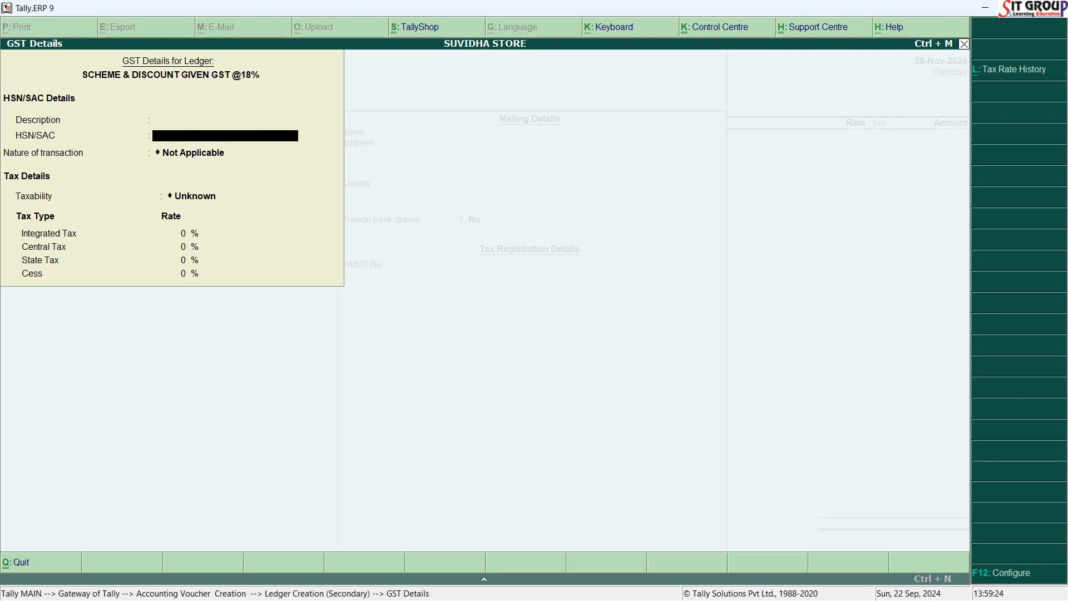
pyautogui.hotkey('alt', 'Tab')
pyautogui.hotkey('alt', 'Tab')
pyautogui.press('Return')
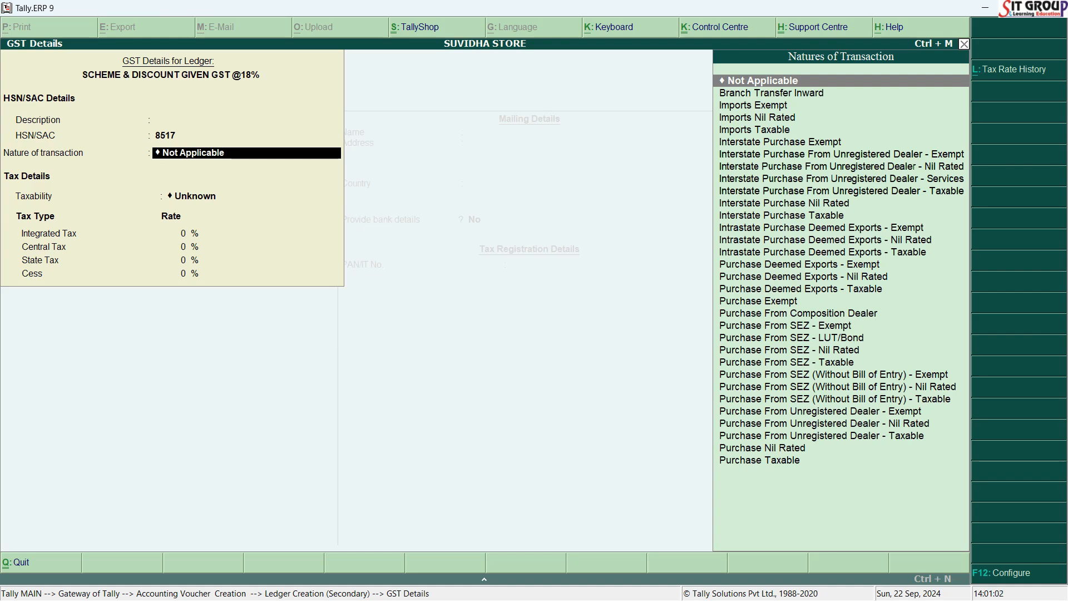
# Set the ledger's nature of transaction to Purchase Taxable.
pyautogui.write('PURCHASE')
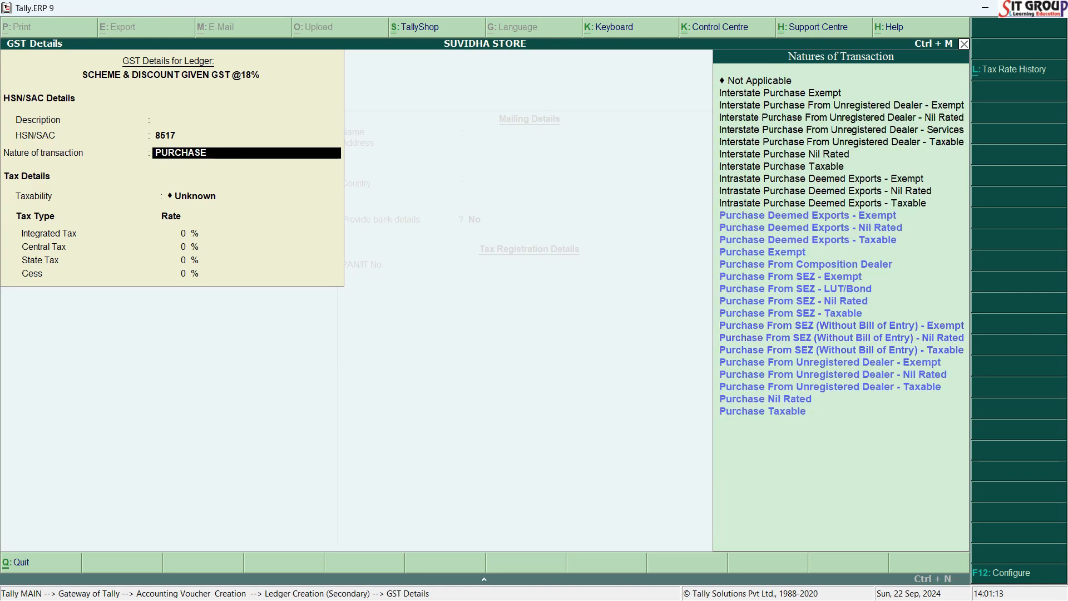
pyautogui.click(762, 410)
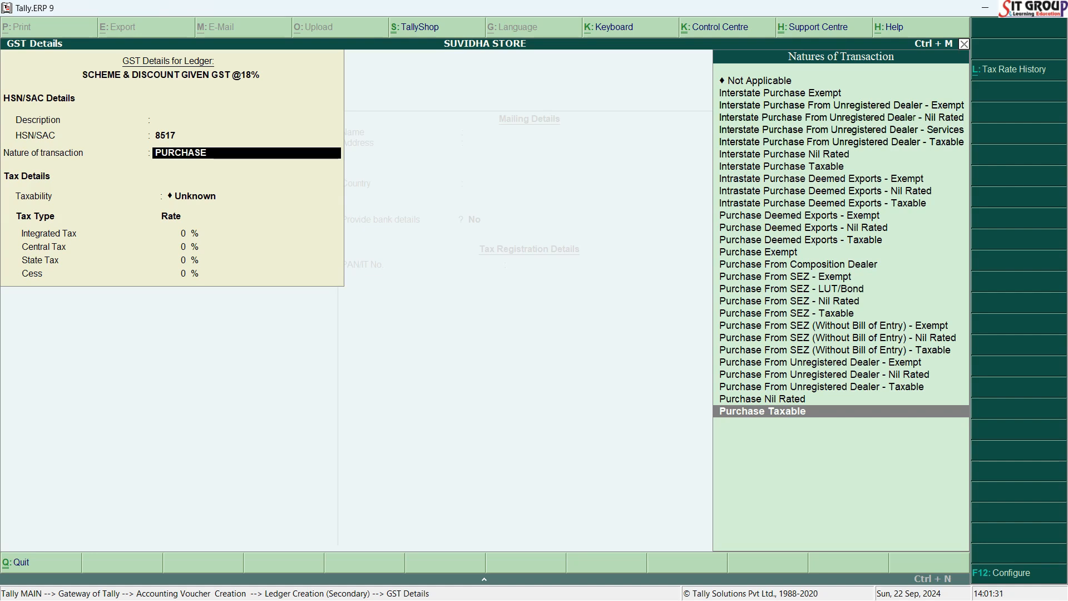
pyautogui.press('Return')
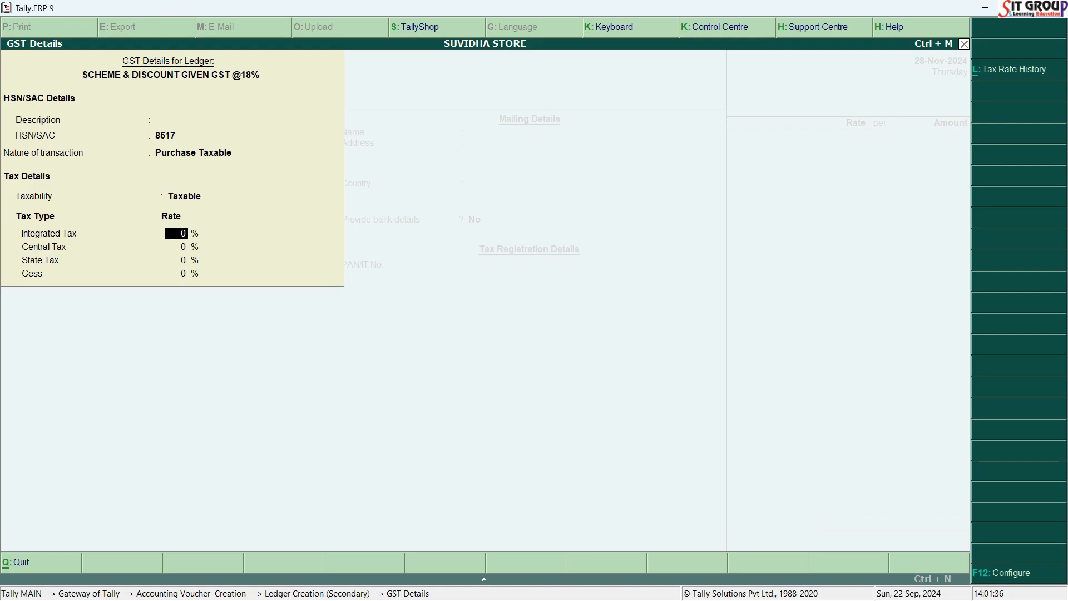
# Finish and save the ledger with an 18% integrated tax rate, Services as the type of supply, and no bank details.
pyautogui.write('18')
pyautogui.press('Return')
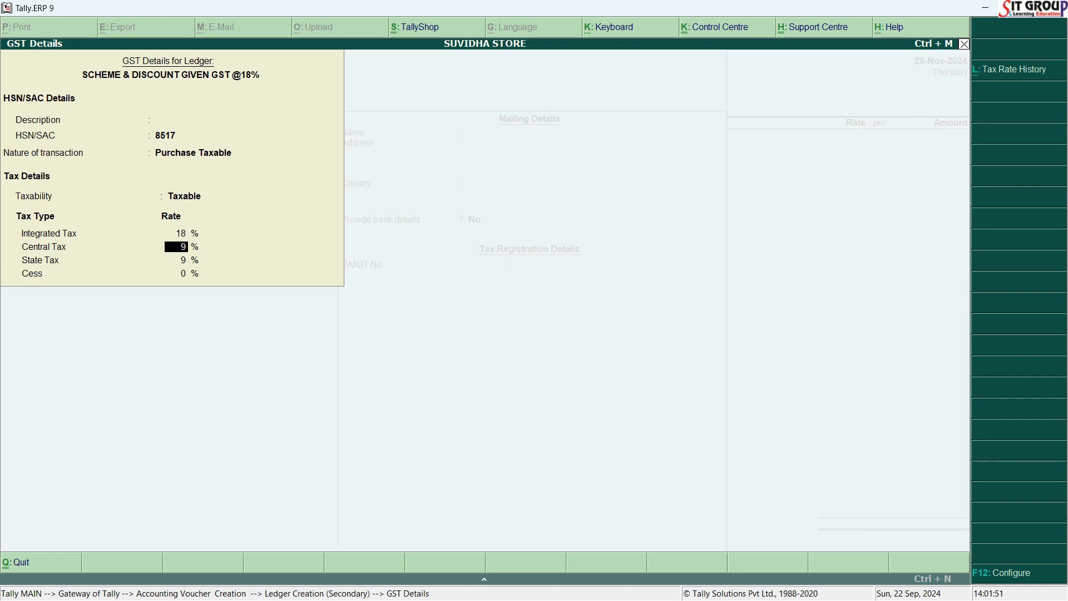
pyautogui.press('Return')
pyautogui.press('Return')
pyautogui.press('Return')
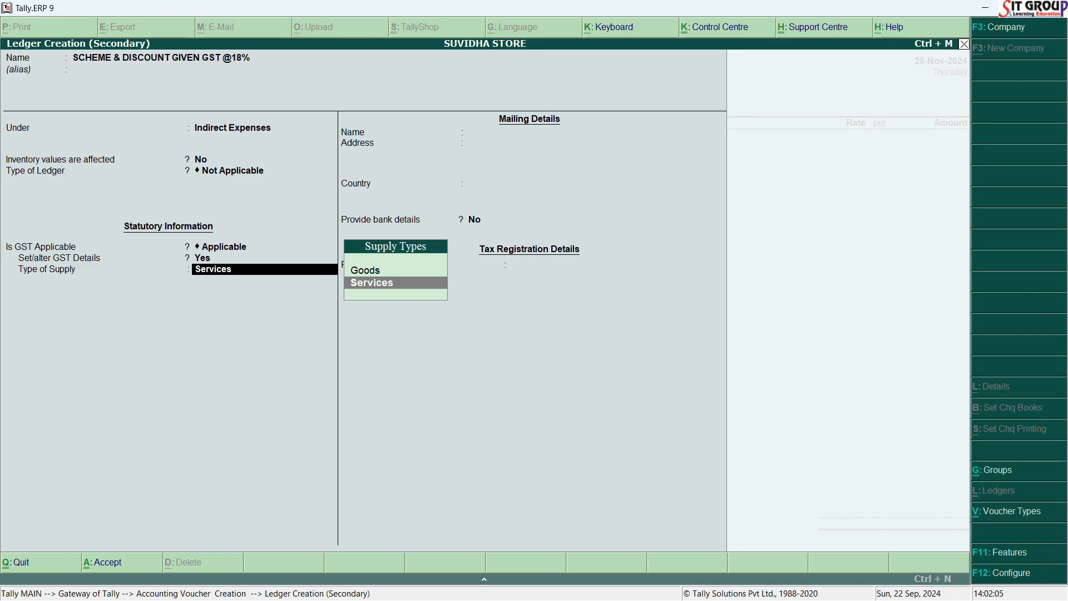
pyautogui.press('Return')
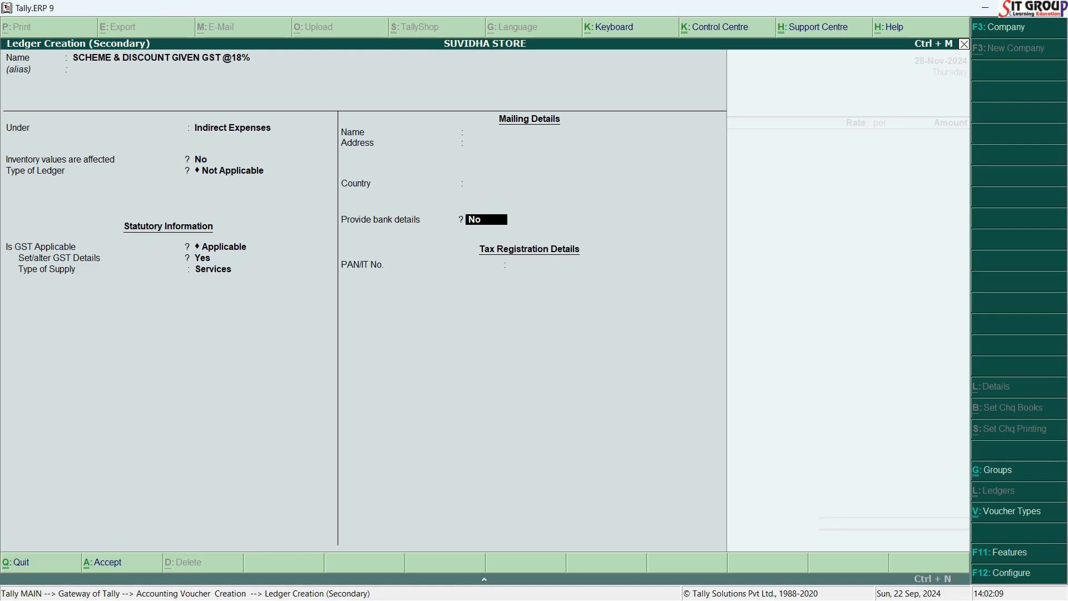
pyautogui.press('Return')
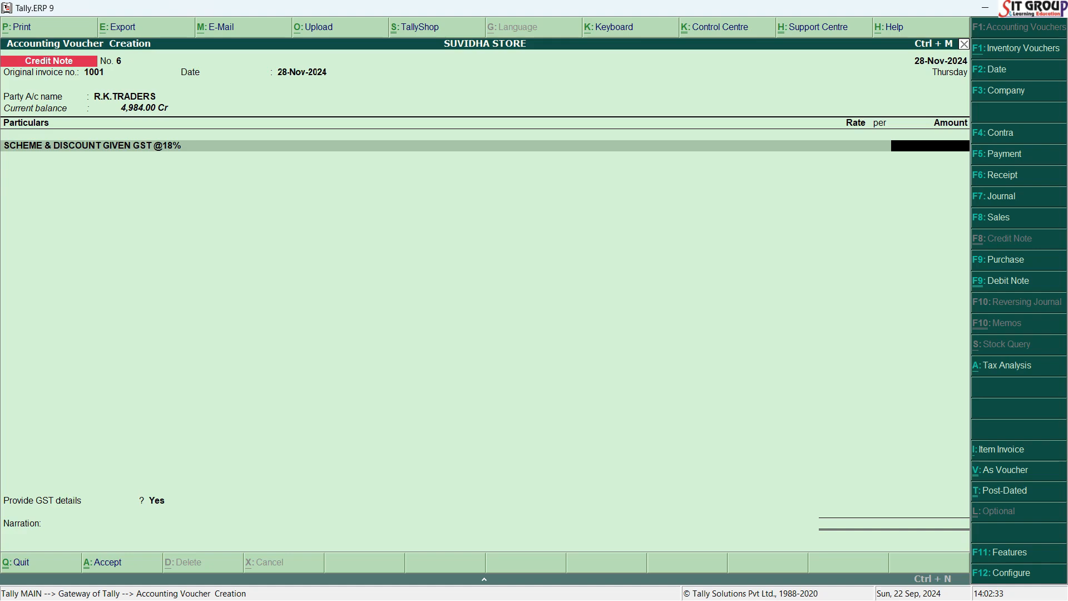
# Look up the scheme and discount amount in the Word document and enter 3000 against the 18% GST discount ledger.
pyautogui.hotkey('alt', 'Tab')
pyautogui.hotkey('alt', 'Tab')
pyautogui.write('3000')
pyautogui.press('Return')
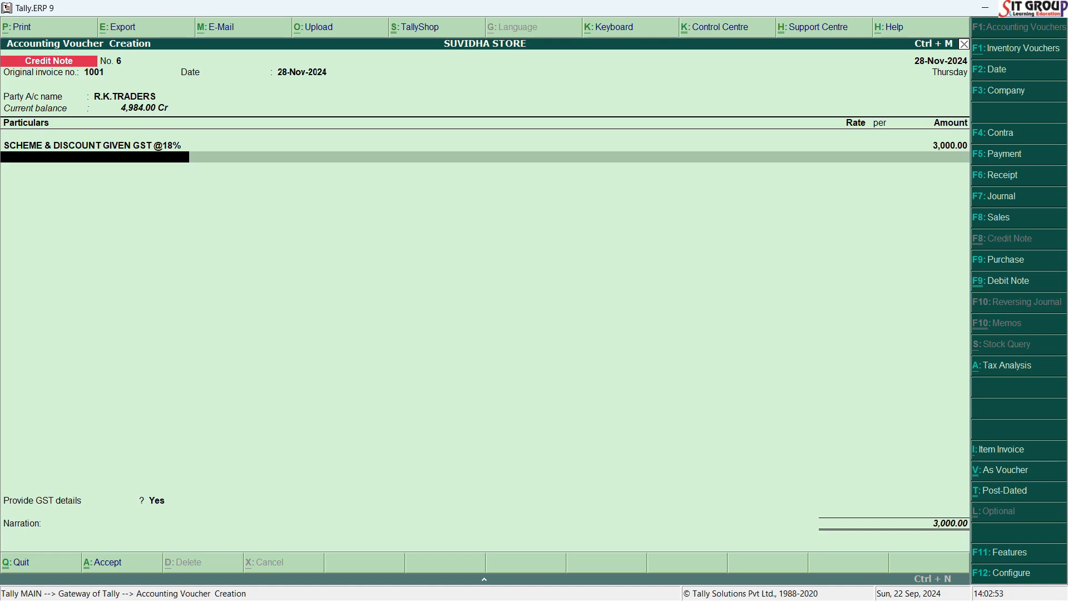
pyautogui.write('I')
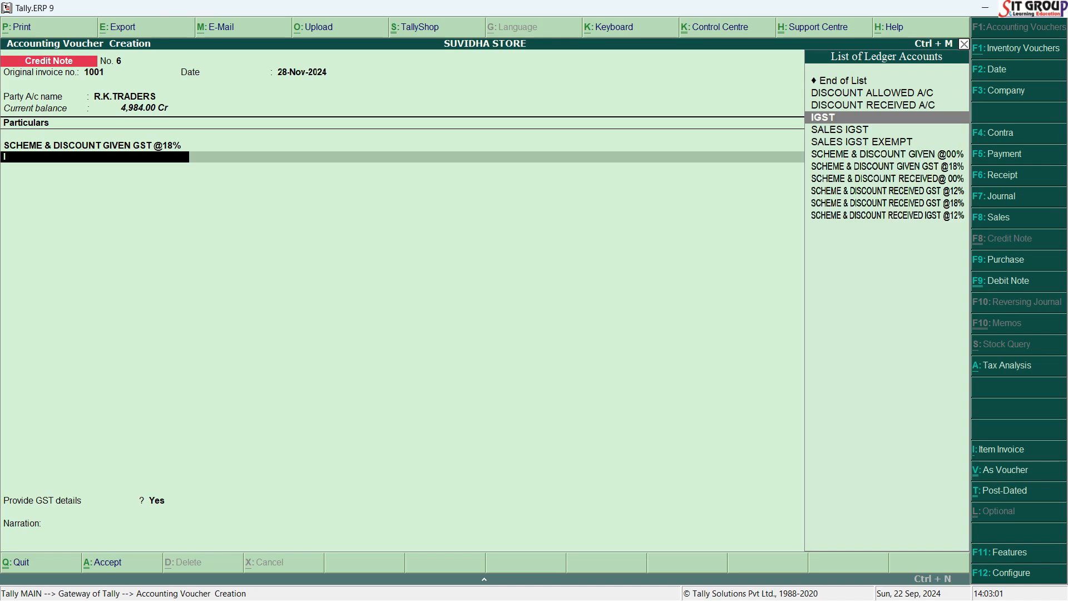
pyautogui.press('Return')
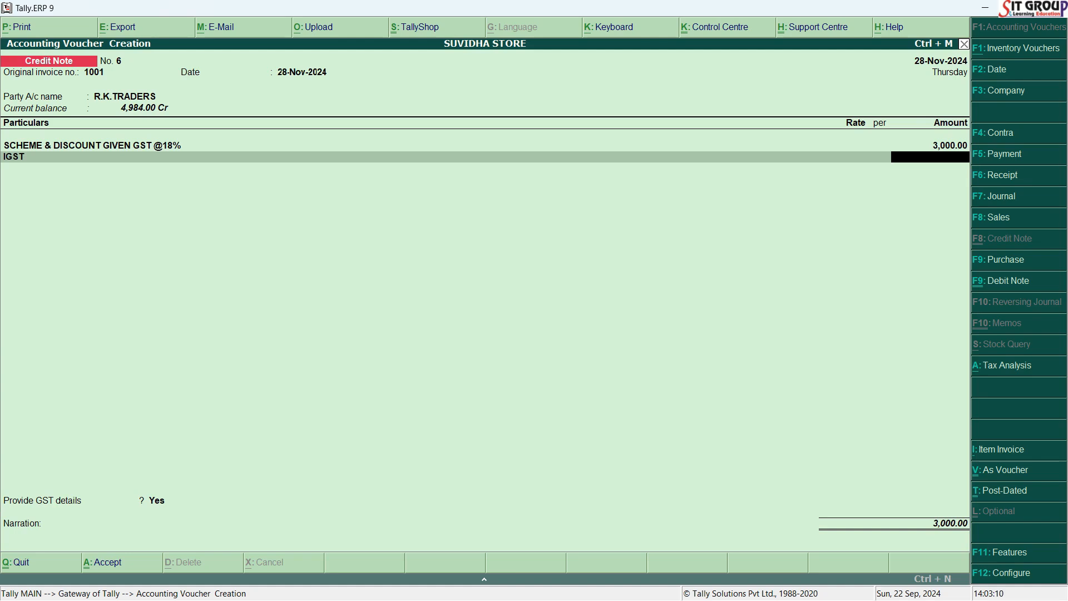
pyautogui.press('BackSpace')
# Add CGST and SGST lines of 270.00 each to the credit note and end the particulars.
pyautogui.write('CG')
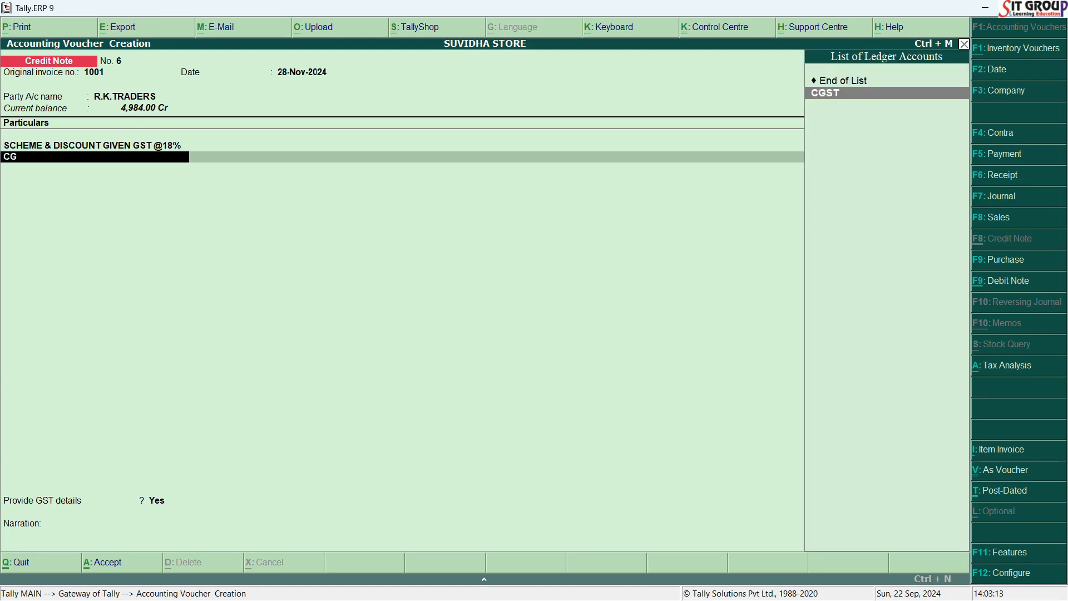
pyautogui.press('Return')
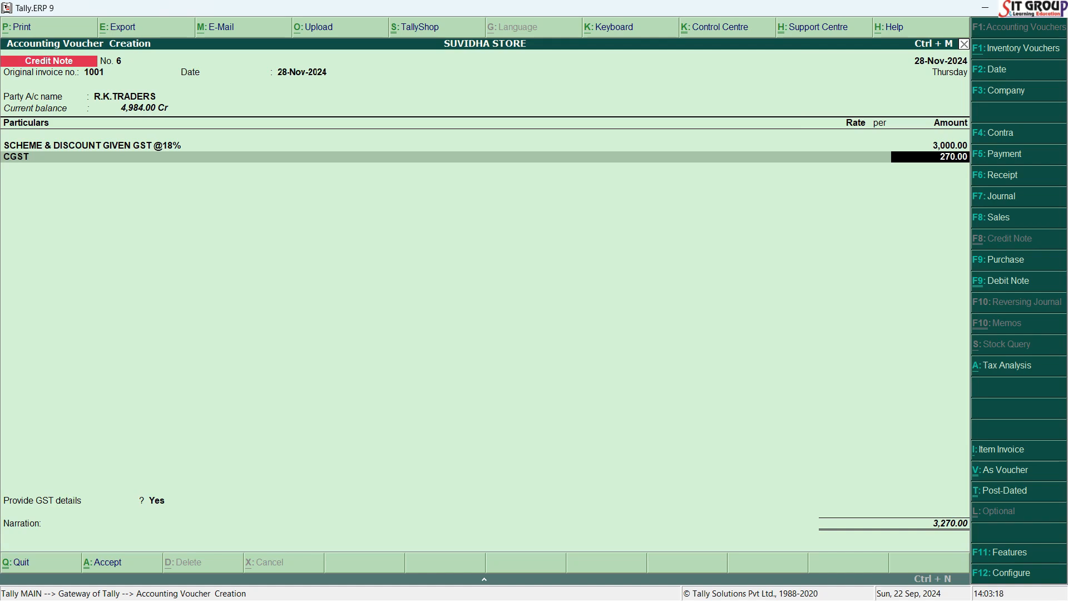
pyautogui.press('Return')
pyautogui.write('SG')
pyautogui.press('Return')
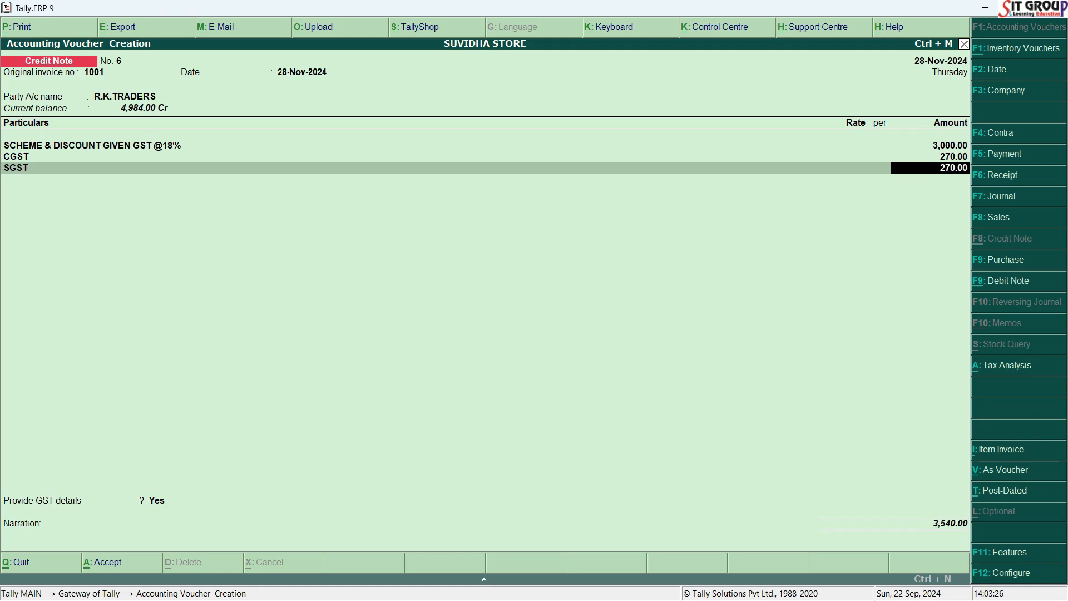
pyautogui.press('Return')
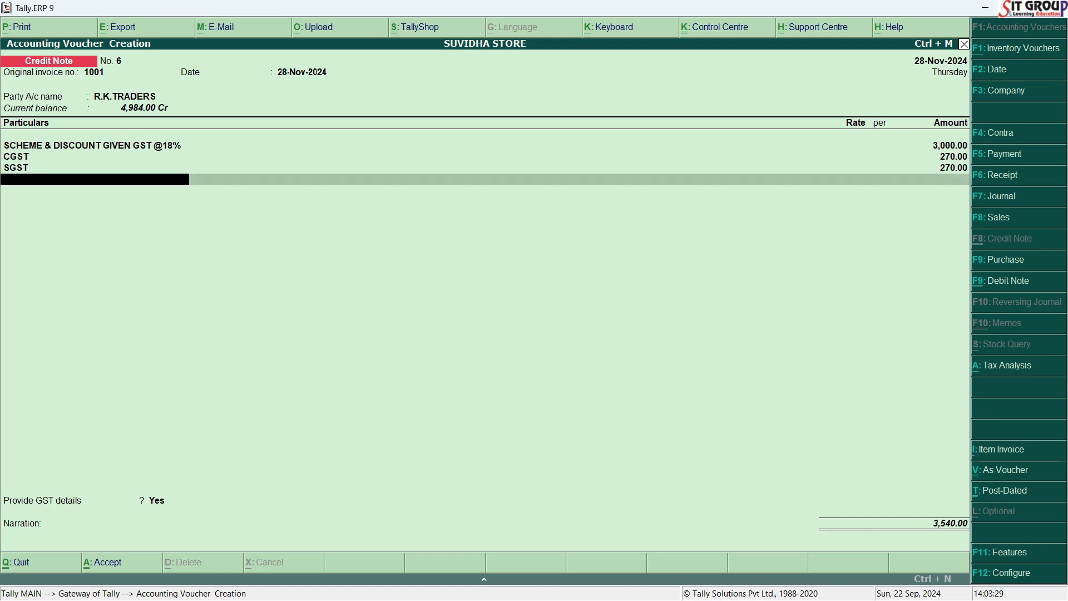
pyautogui.press('Return')
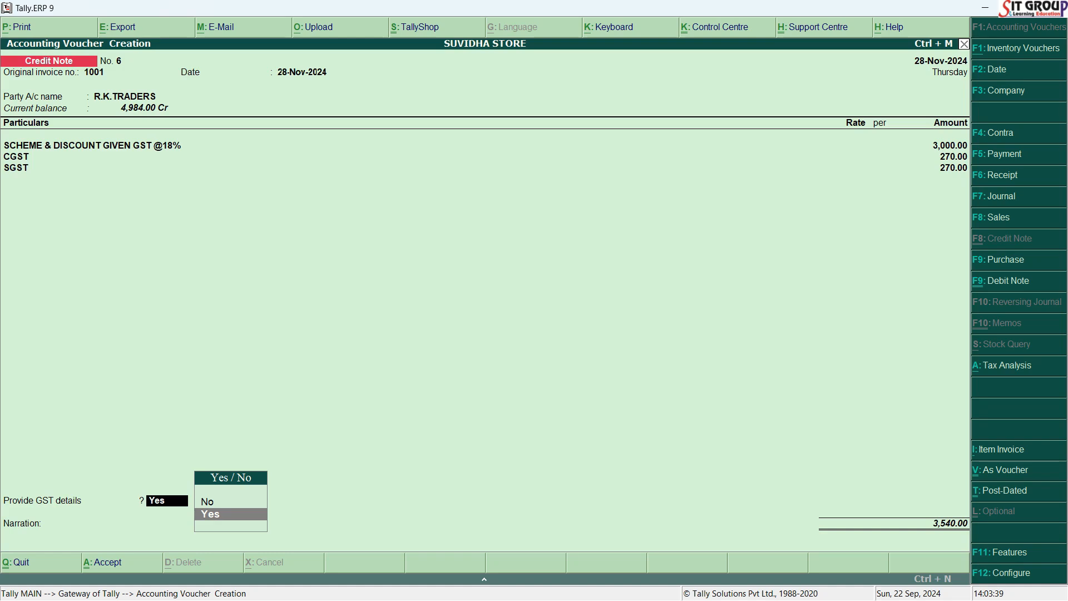
# Keep Provide GST details at Yes and set the reason for issuing the note to 07-Others.
pyautogui.press('Return')
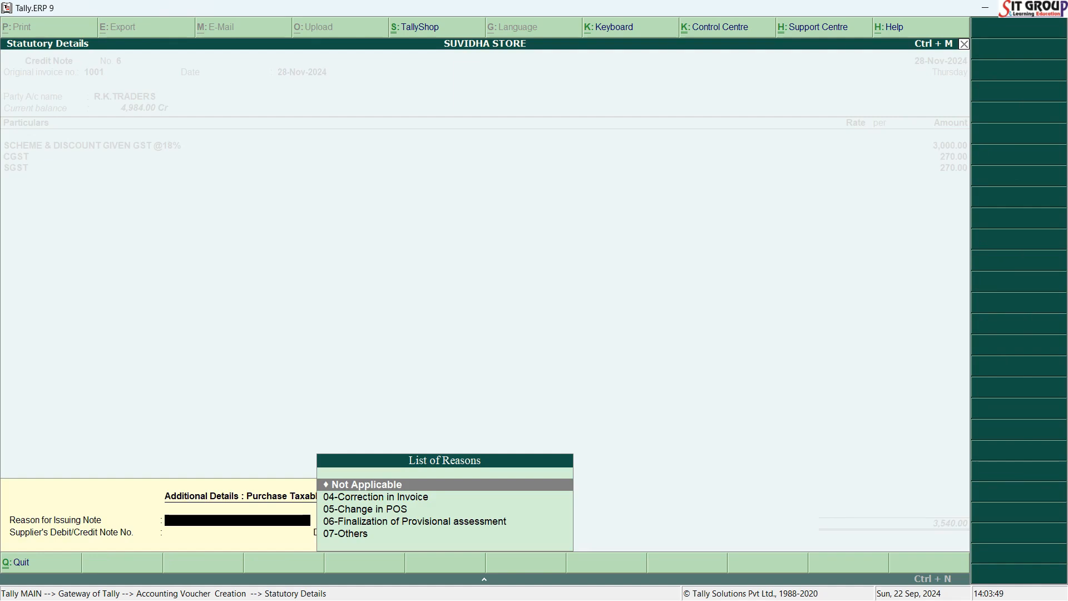
pyautogui.press('Down')
pyautogui.press('Down')
pyautogui.press('Down')
pyautogui.press('Down')
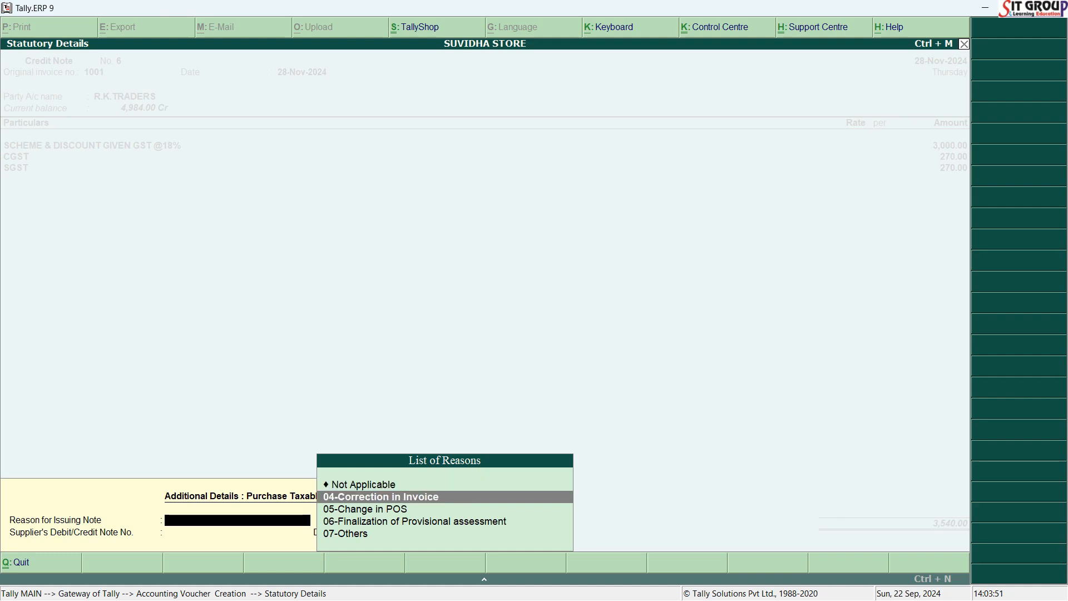
pyautogui.press('Return')
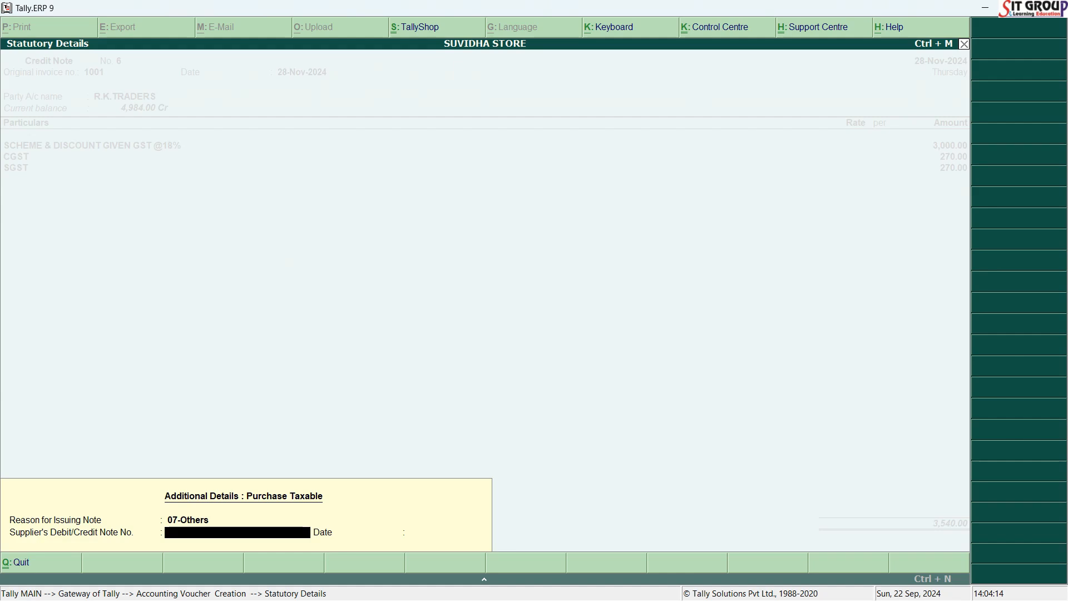
# Enter 1001 as the supplier's debit/credit note number with the date 28/11/2024.
pyautogui.write('1001')
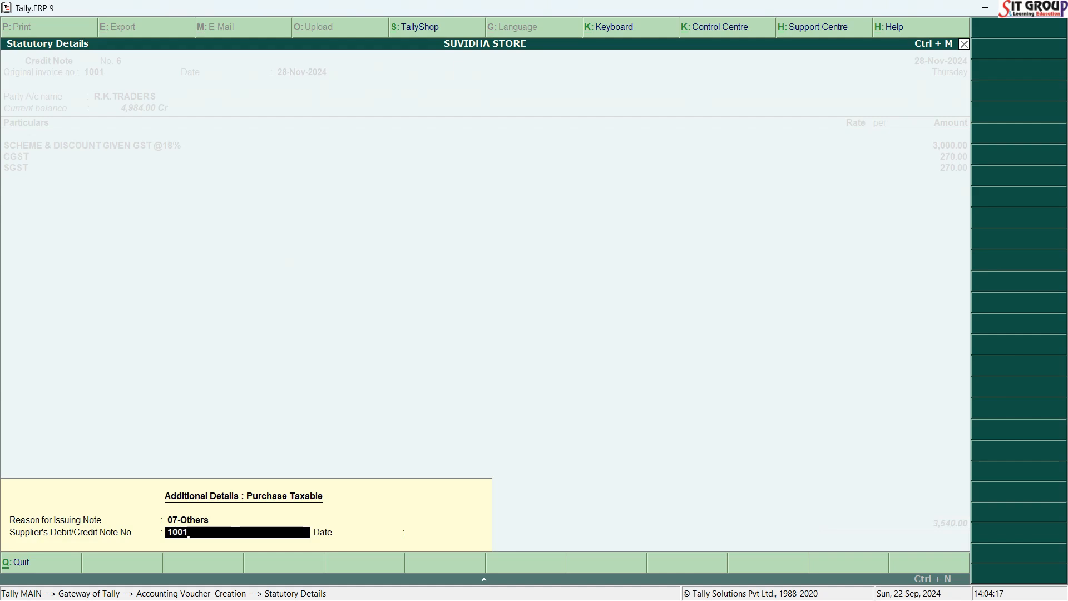
pyautogui.press('Return')
pyautogui.write('28/11/2024')
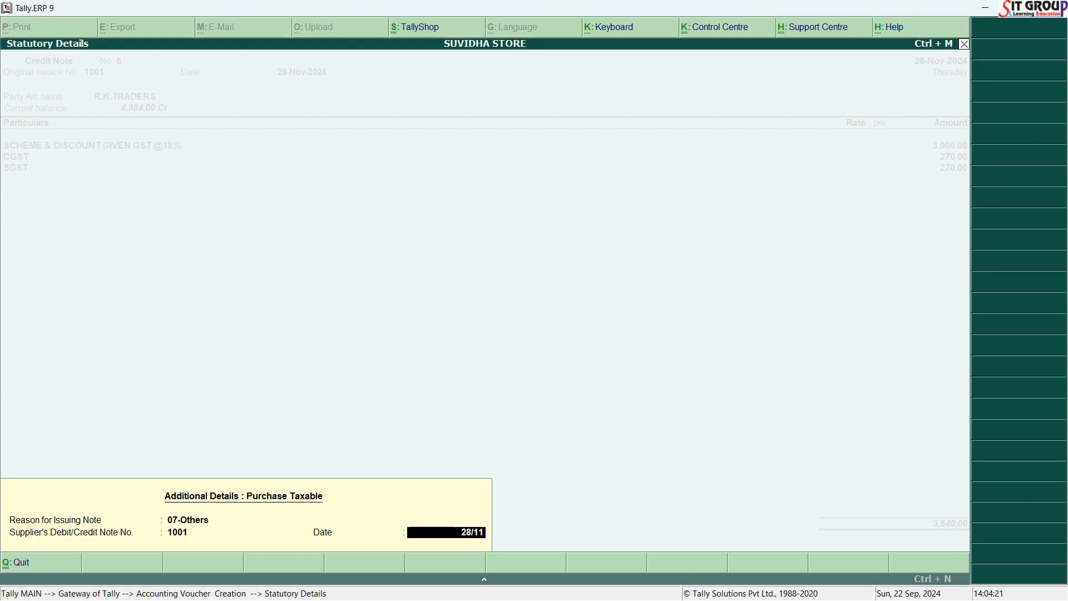
pyautogui.press('Return')
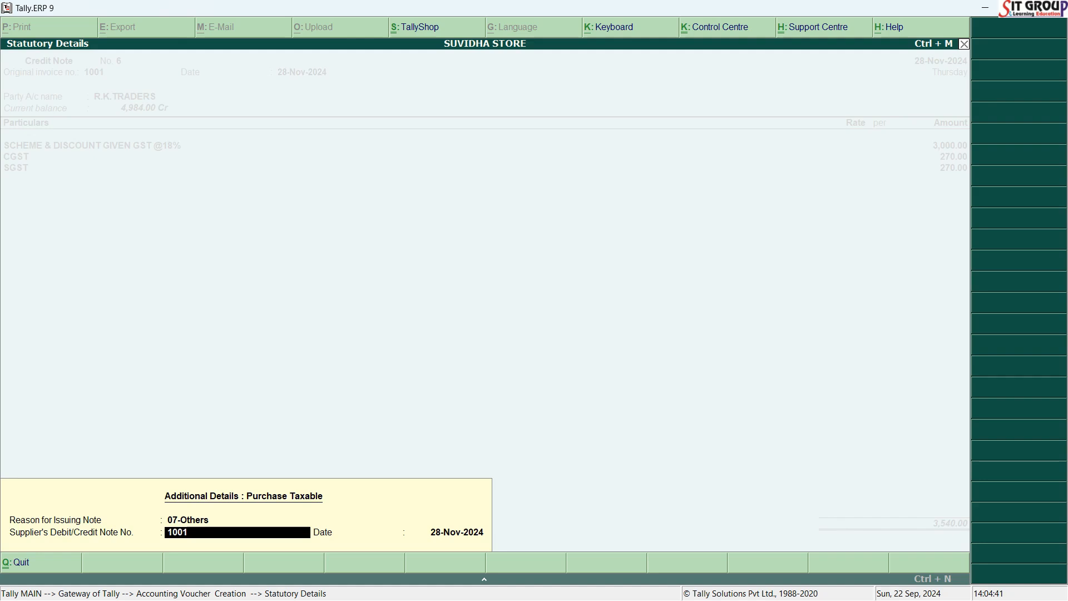
# Accept the statutory details and save the R.K.TRADERS credit note without a narration.
pyautogui.press('Return')
pyautogui.press('Return')
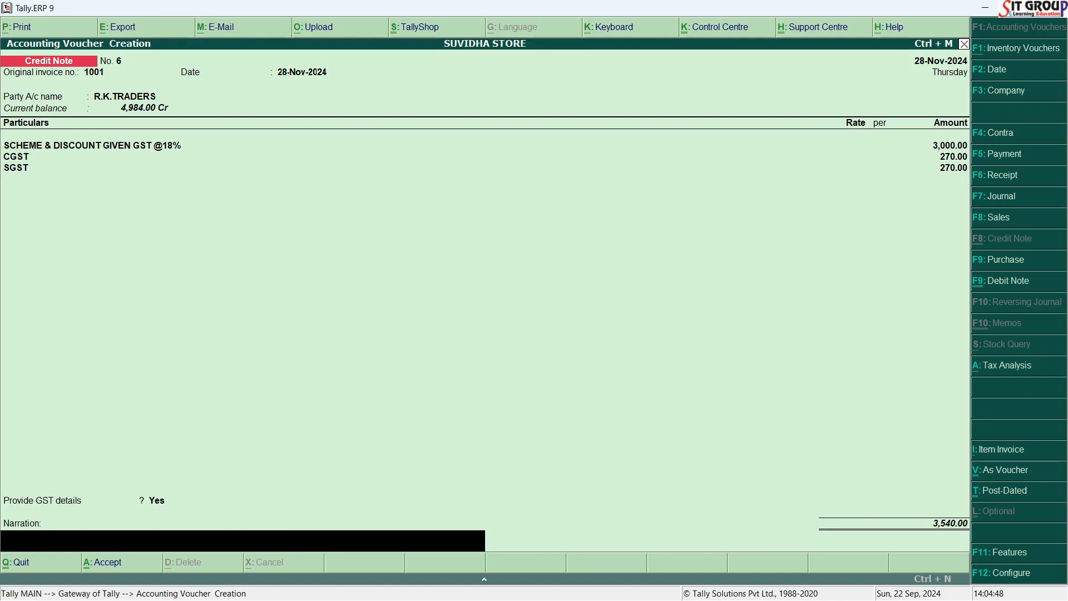
pyautogui.press('Return')
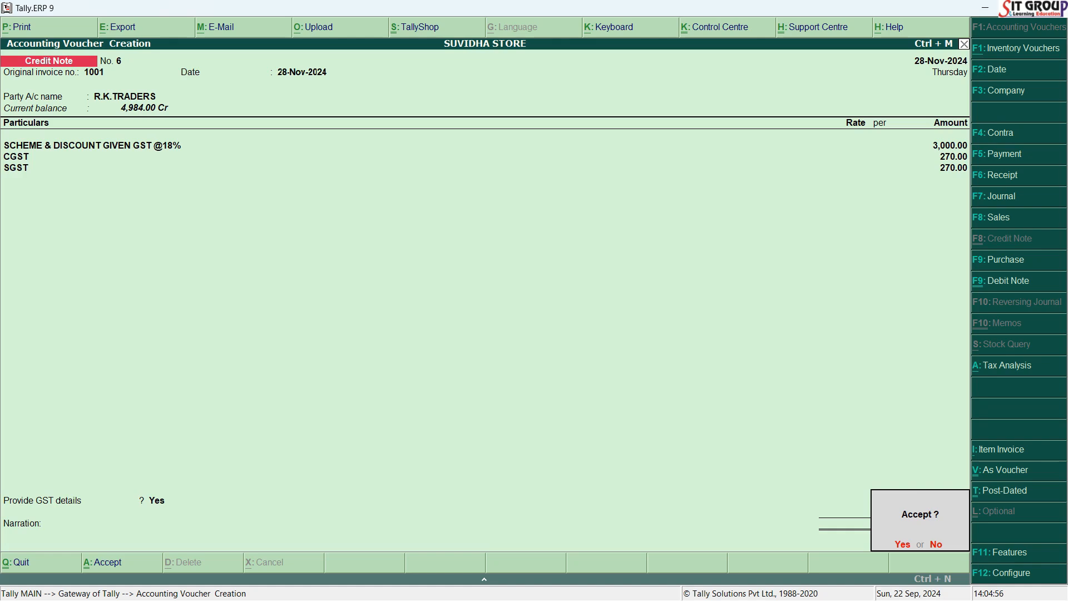
pyautogui.press('y')
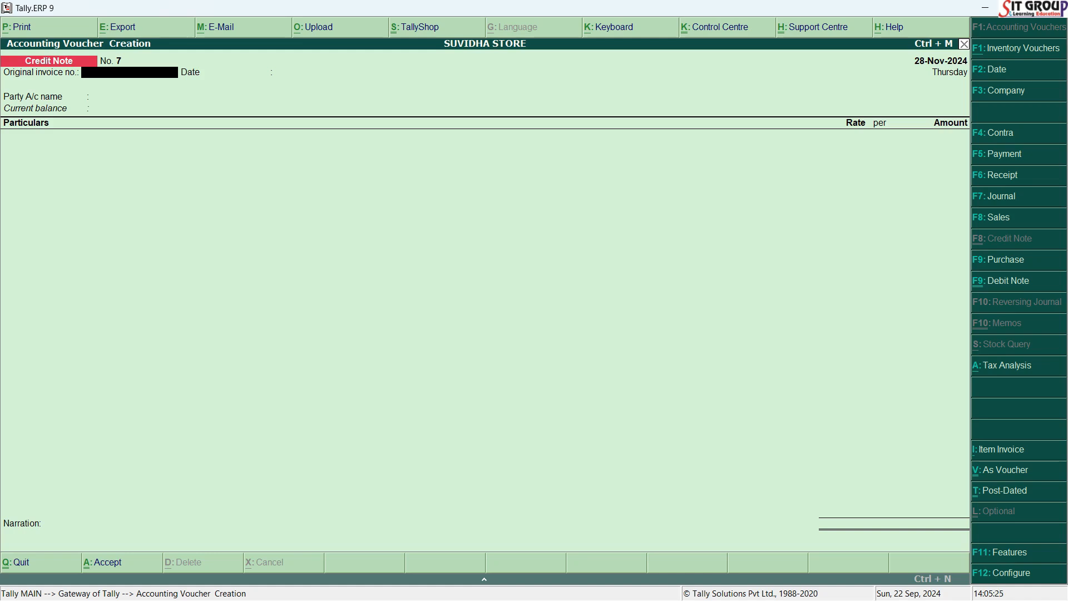
# Look up the next credit note in the Word document and set the voucher date to 18/10/2024.
pyautogui.hotkey('alt', 'Tab')
pyautogui.press('F2')
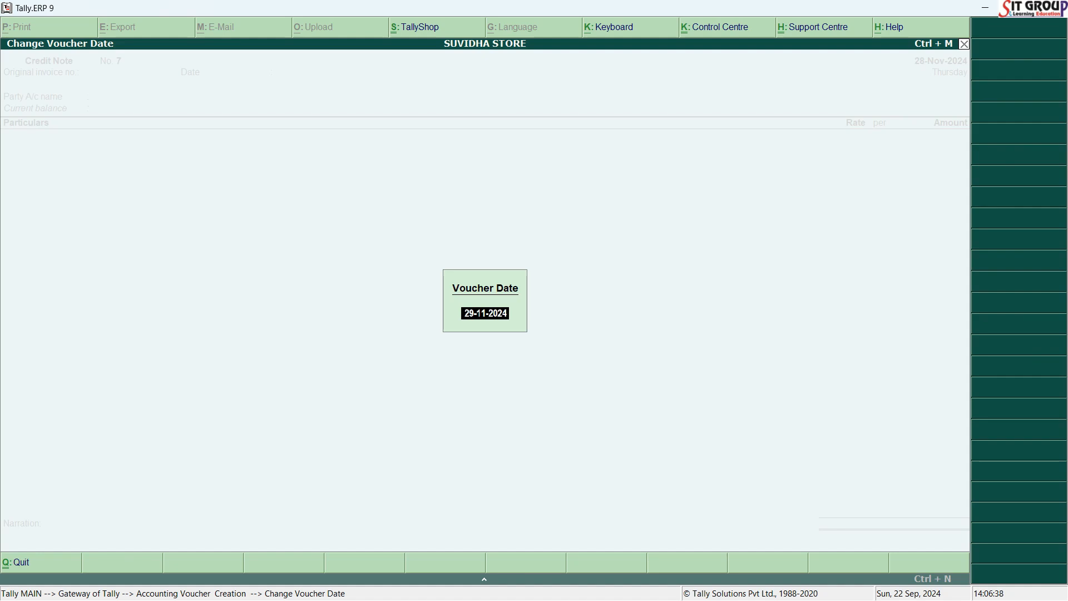
pyautogui.write('18/10/2024')
pyautogui.press('Return')
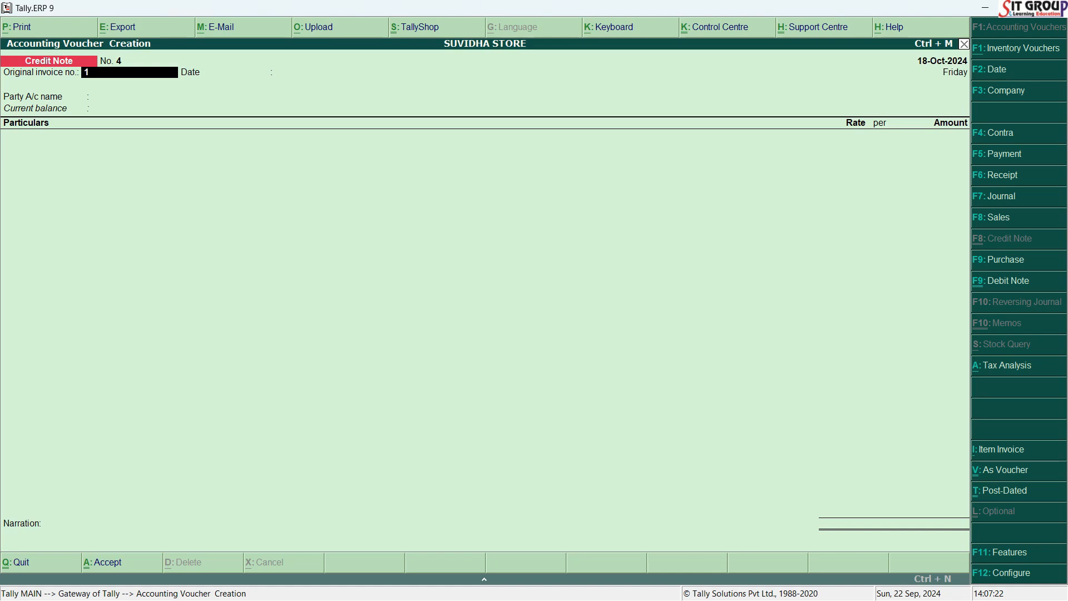
# Enter 1003 as the original invoice number and keep 18-Oct-2024 as its date.
pyautogui.write('003')
pyautogui.press('Return')
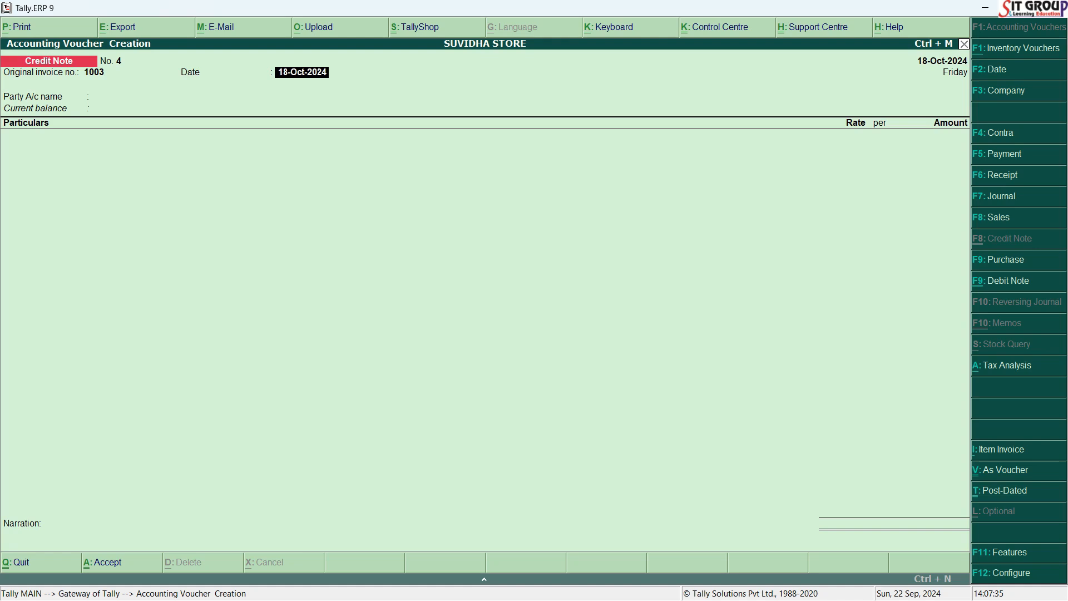
pyautogui.press('Return')
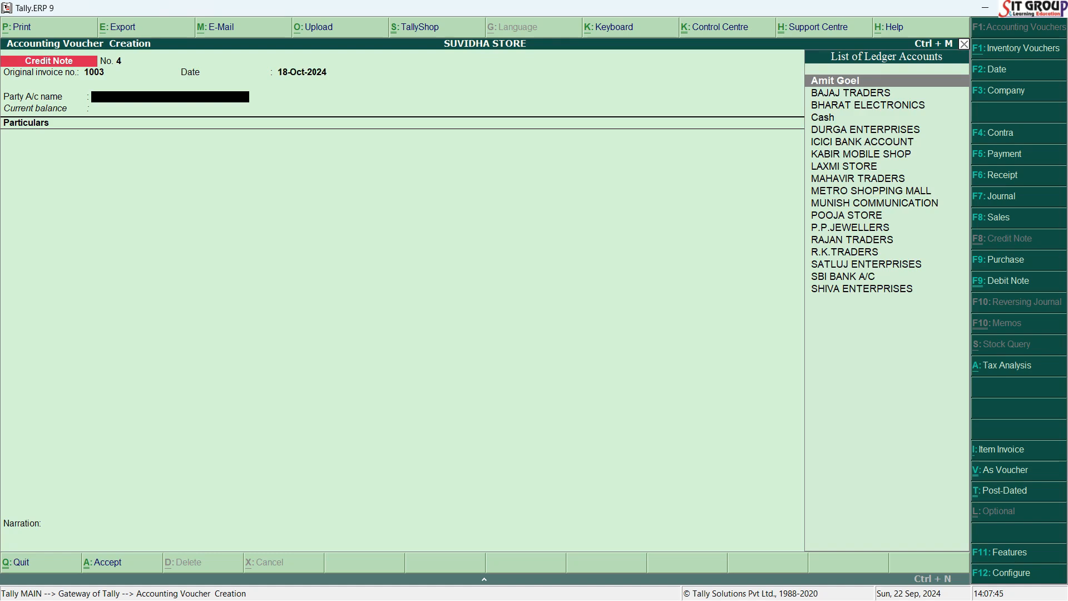
# Check the party in the Word document, select that individual's account as the party, and accept the existing party details.
pyautogui.hotkey('alt', 'Tab')
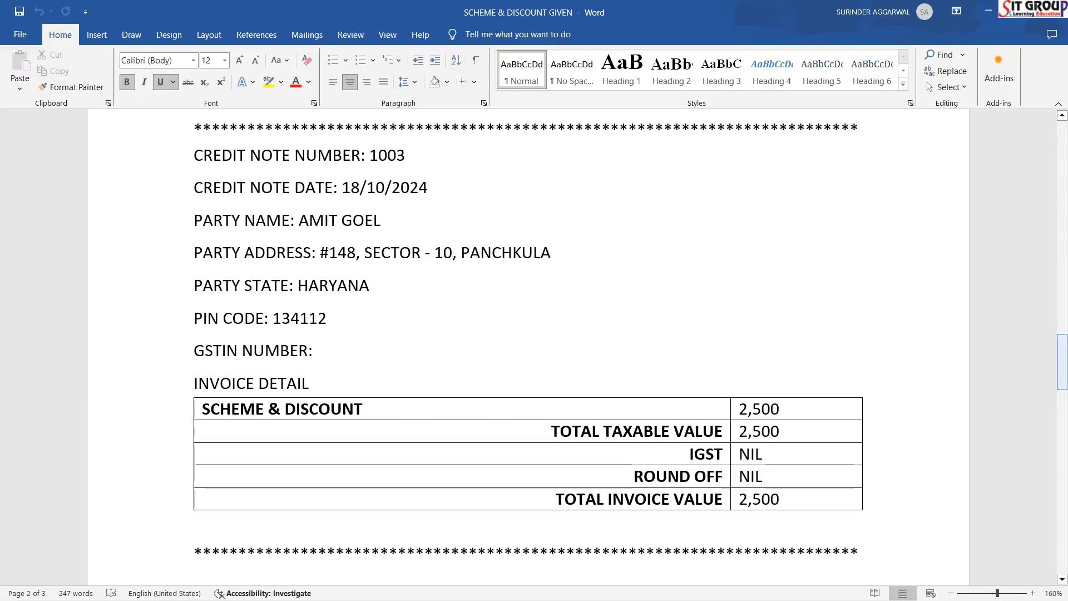
pyautogui.hotkey('alt', 'Tab')
pyautogui.write('AM')
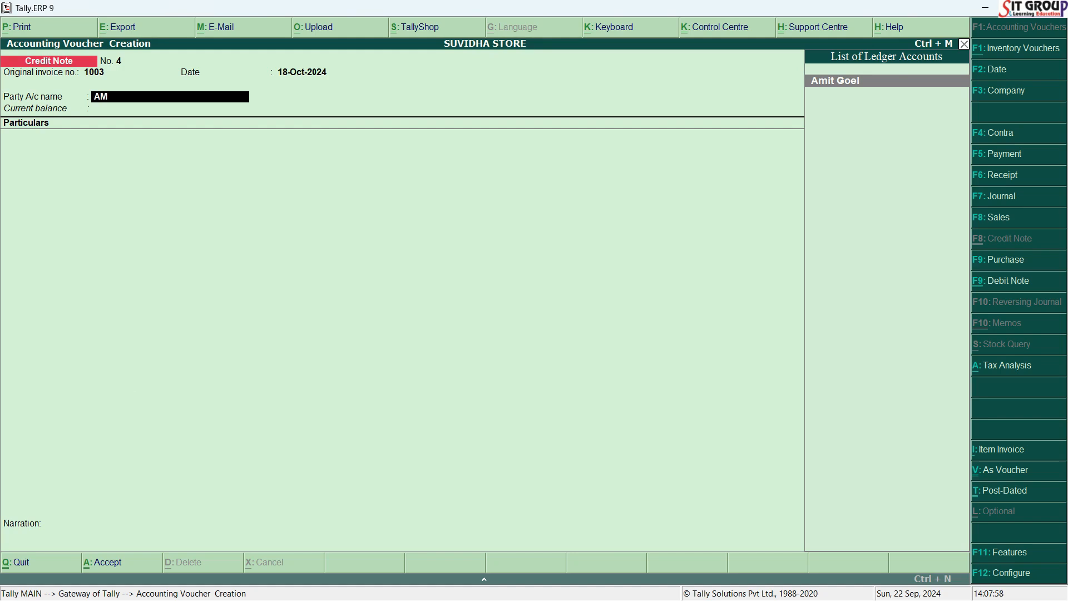
pyautogui.press('Return')
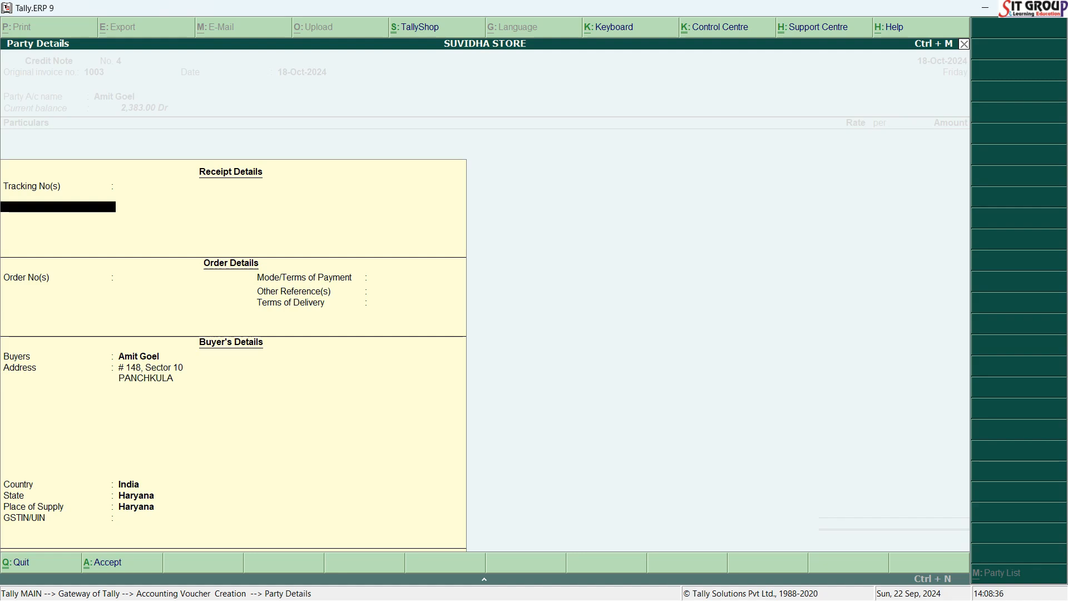
pyautogui.press('Return')
pyautogui.press('Return')
pyautogui.press('Return')
pyautogui.press('Return')
pyautogui.press('Return')
pyautogui.press('Return')
pyautogui.press('Return')
pyautogui.press('Return')
pyautogui.press('Return')
pyautogui.press('Return')
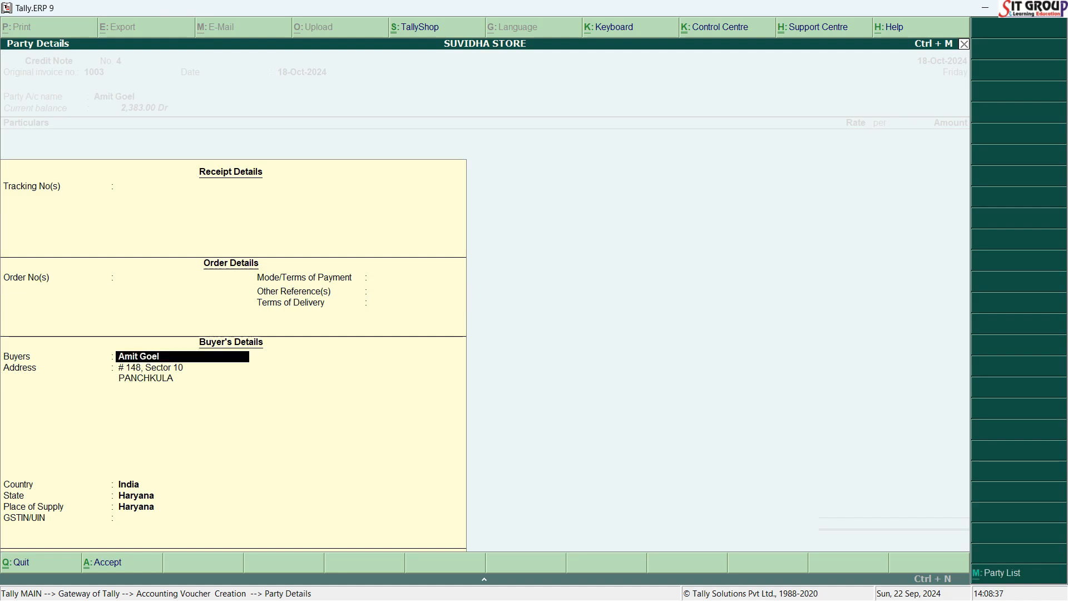
pyautogui.press('Return')
pyautogui.press('Return')
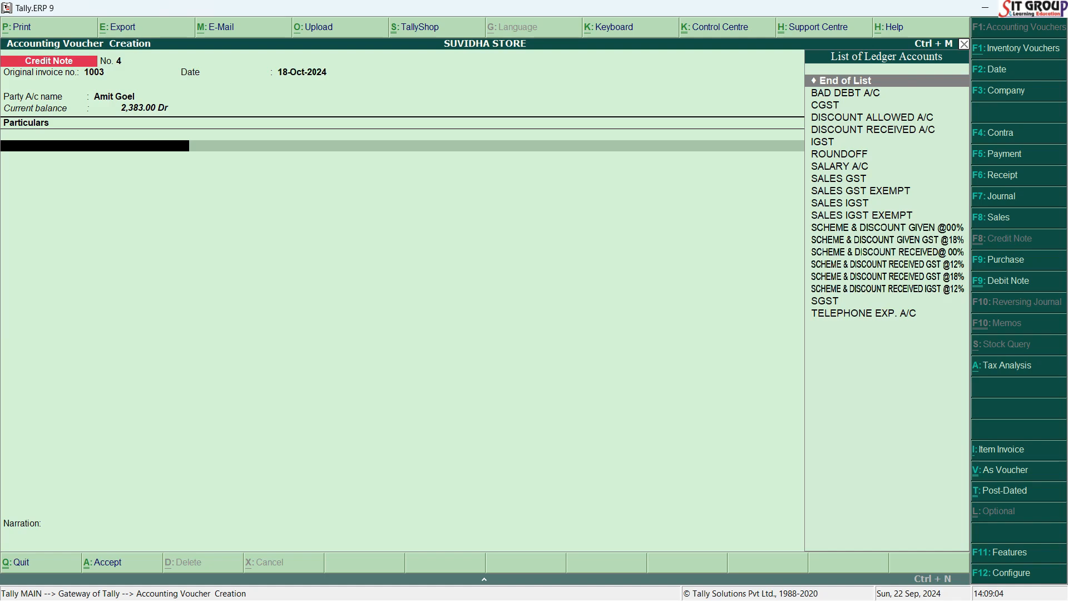
pyautogui.write('SCHEME & DISCOUNT GIVEN @00%')
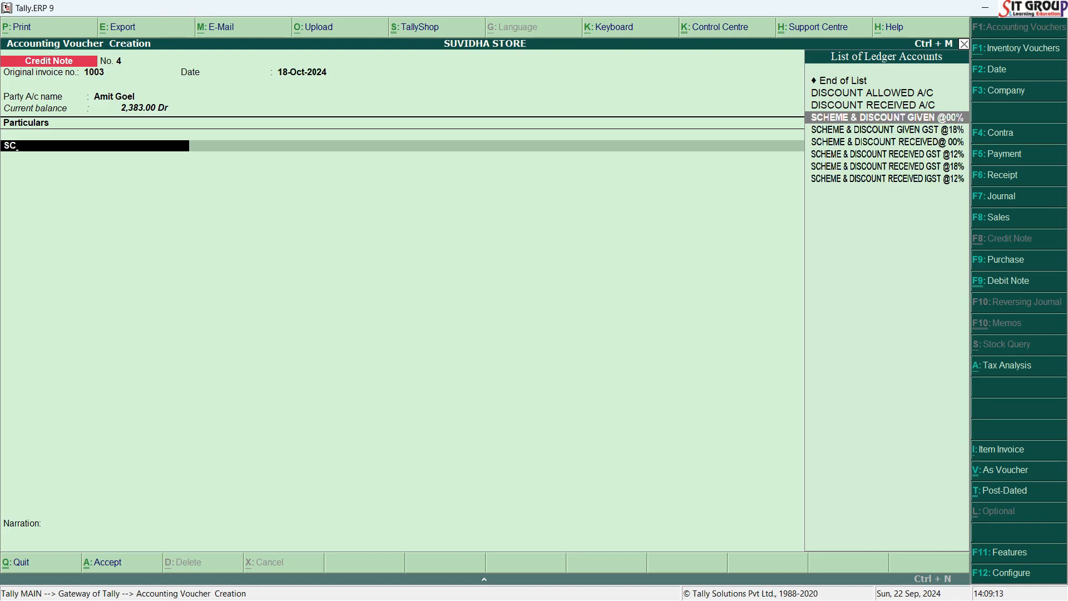
pyautogui.press('Return')
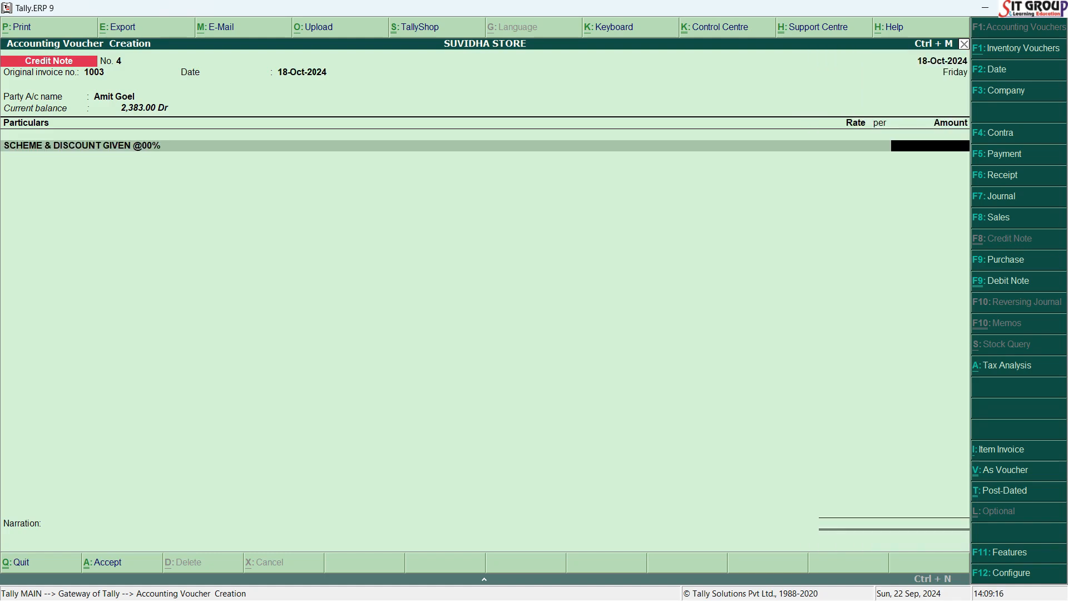
pyautogui.hotkey('alt', 'Tab')
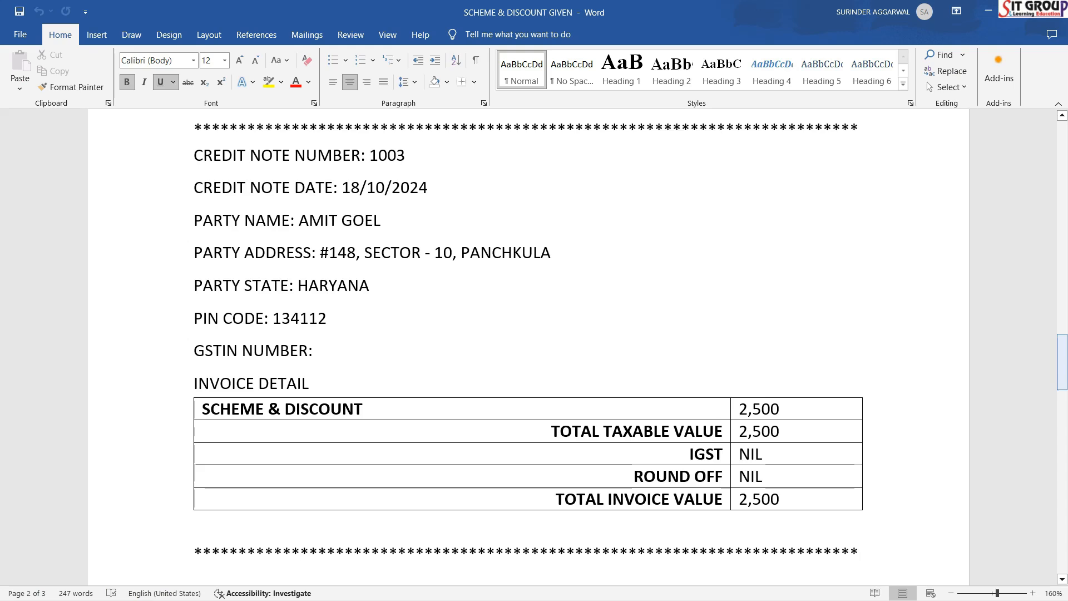
pyautogui.hotkey('alt', 'Tab')
pyautogui.write('2500')
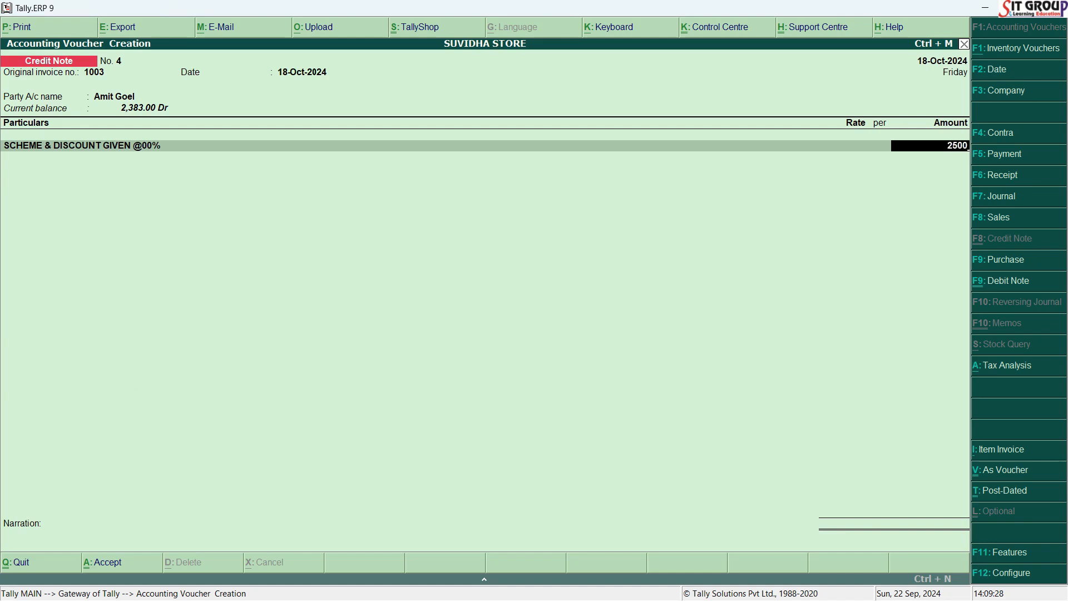
pyautogui.press('Return')
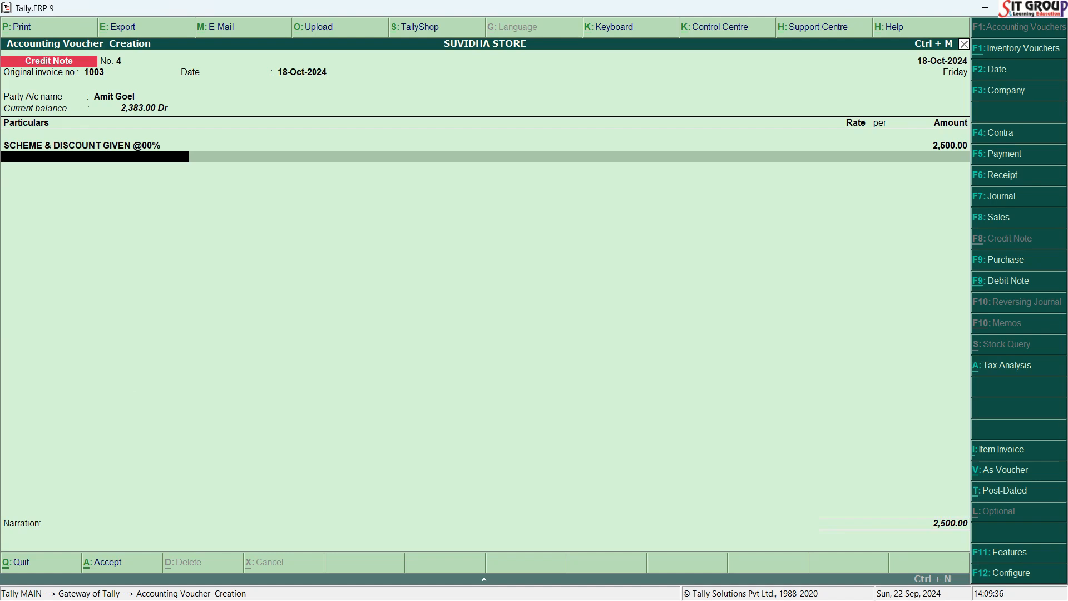
# End the ledger entries of credit note 1003, leave the narration empty and save the voucher.
pyautogui.press('Return')
pyautogui.press('Return')
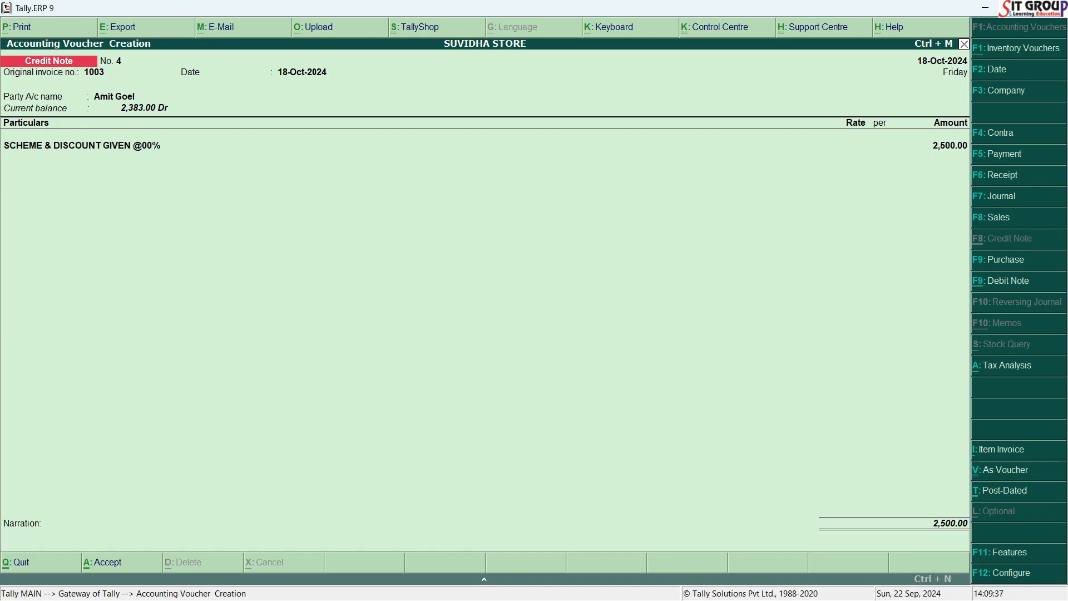
pyautogui.press('Return')
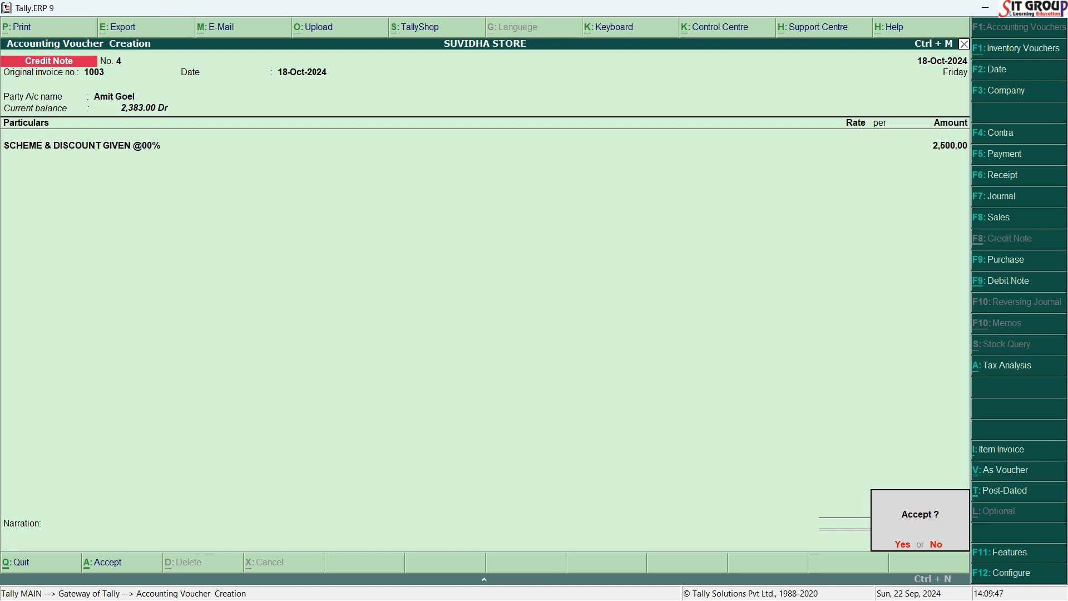
pyautogui.press('Return')
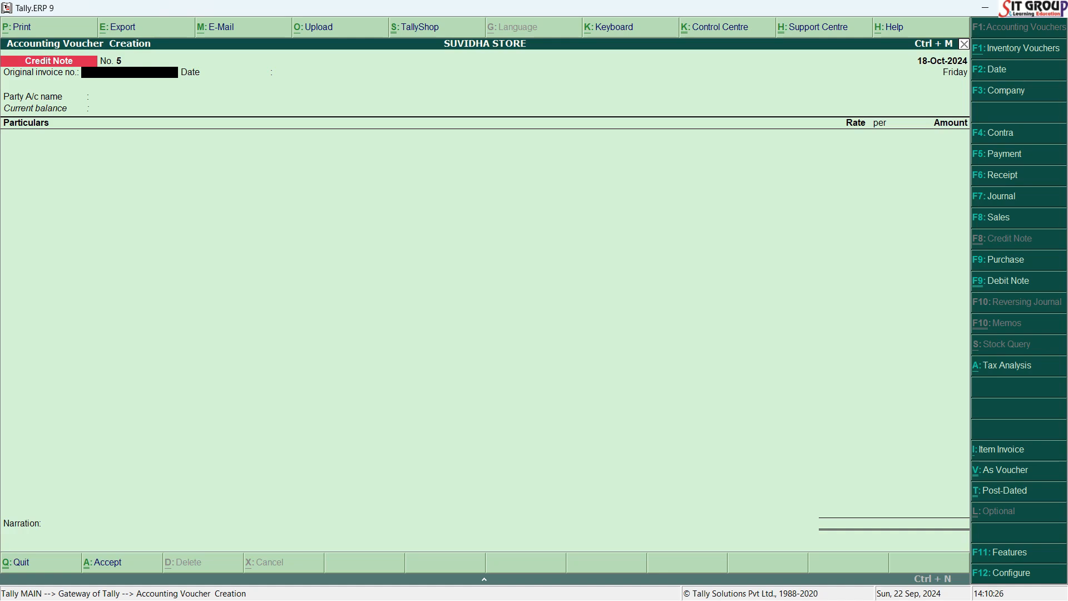
# Look up the next credit note in the Word document and set the voucher date to 22/10/2024.
pyautogui.hotkey('alt', 'Tab')
pyautogui.press('F2')
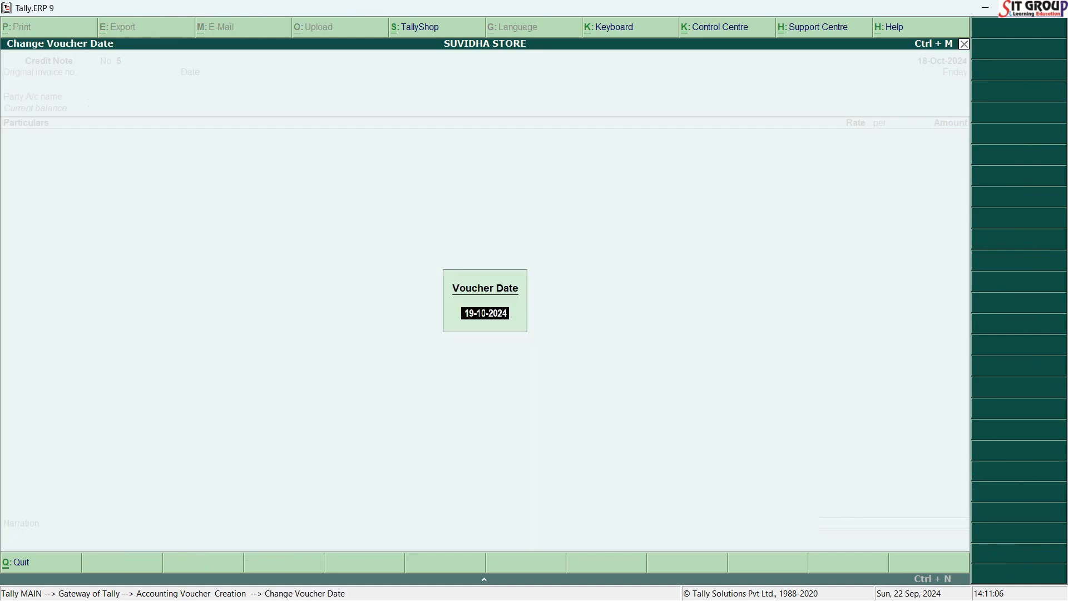
pyautogui.write('22/10/2024')
pyautogui.press('Return')
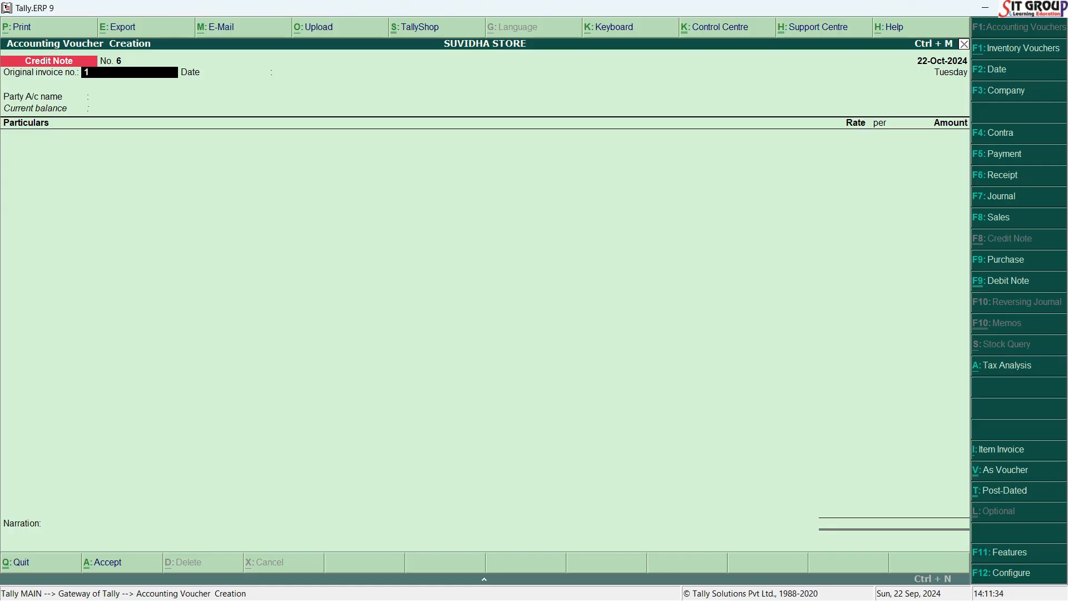
# Enter 1004 as the original invoice number and keep 22-Oct-2024 as its date.
pyautogui.write('004')
pyautogui.press('Return')
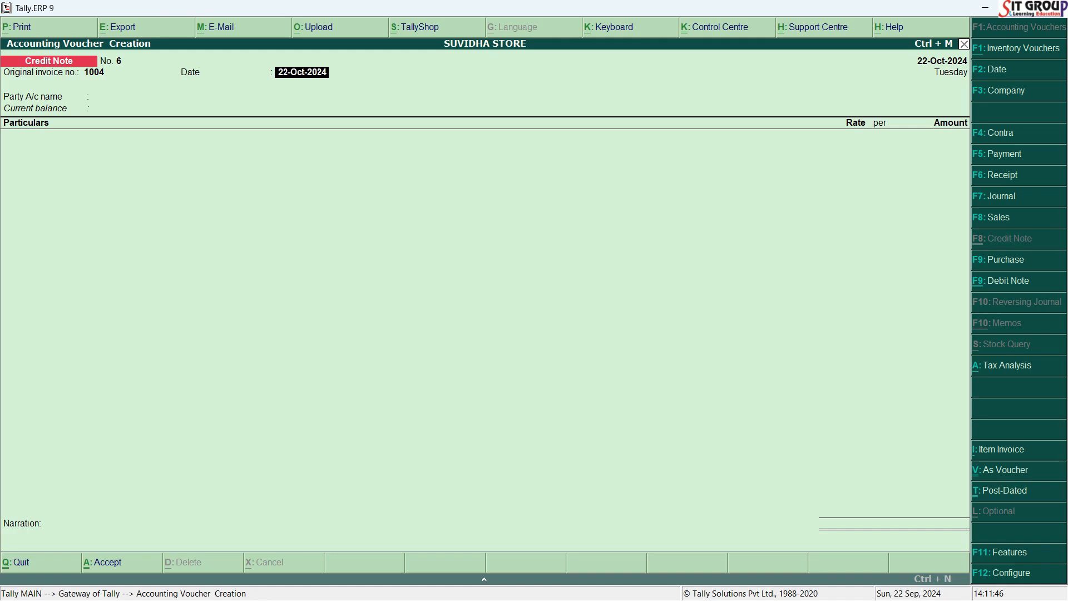
pyautogui.press('Return')
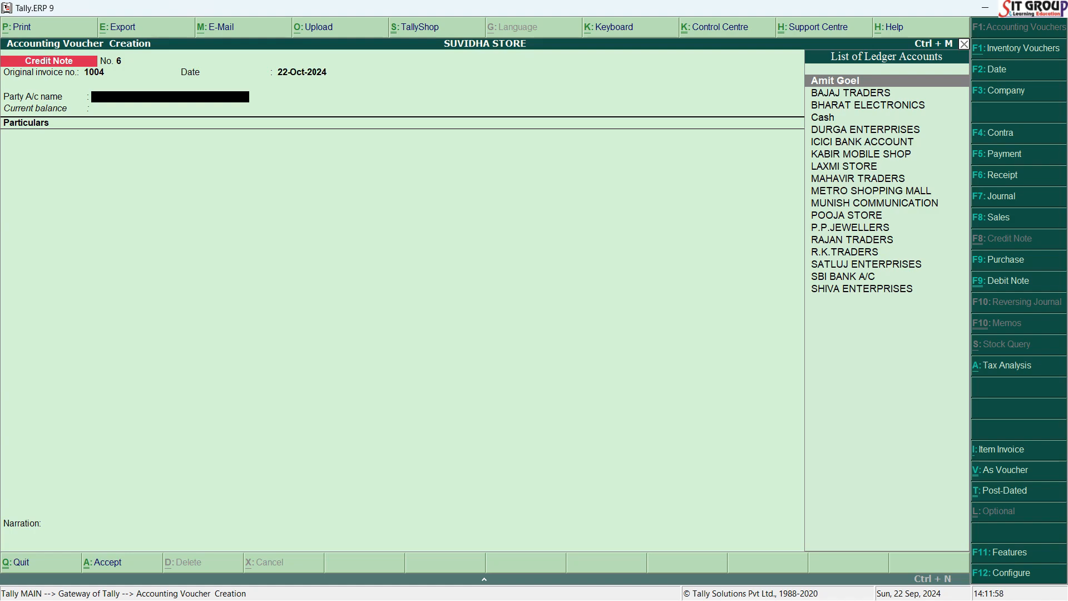
# Check the party in the Word document, select RAJAN TRADERS as the party account, and accept the existing party details.
pyautogui.hotkey('alt', 'Tab')
pyautogui.hotkey('alt', 'Tab')
pyautogui.write('RAJ')
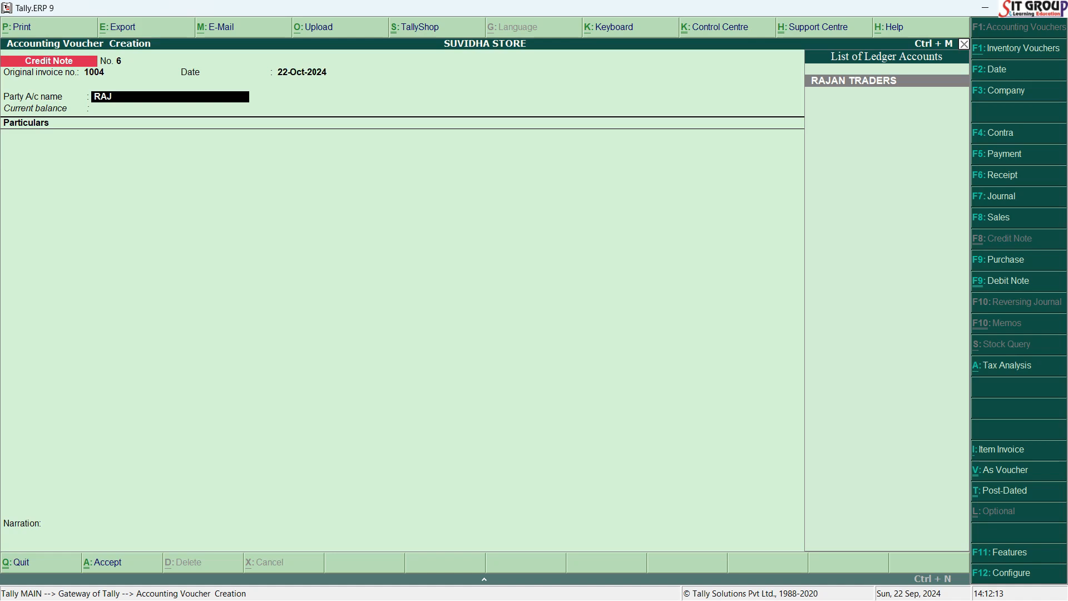
pyautogui.press('Return')
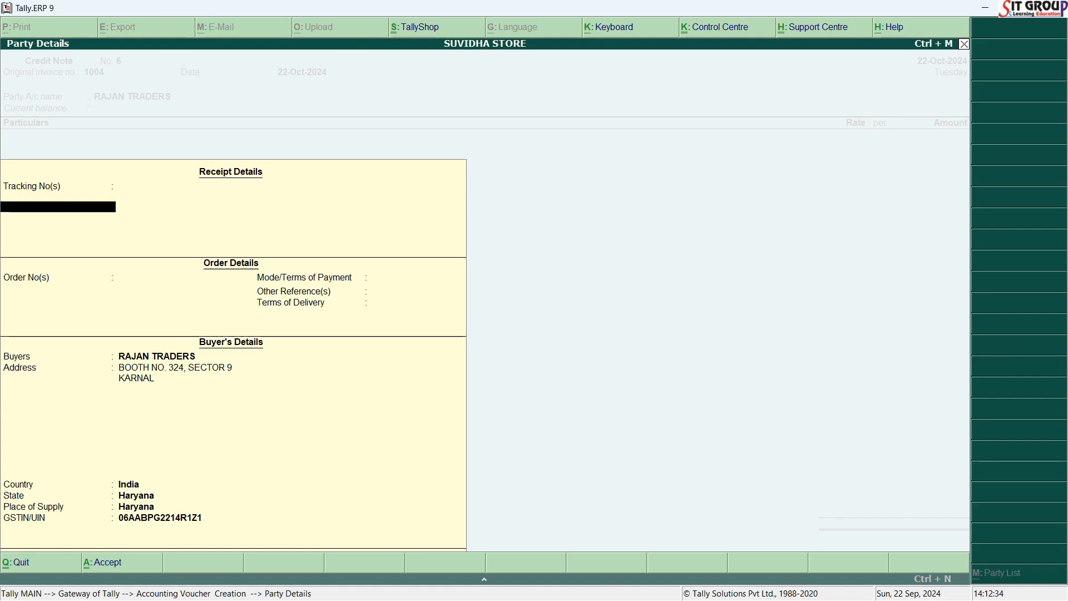
pyautogui.press('Return')
pyautogui.press('Return')
pyautogui.press('Return')
pyautogui.press('Return')
pyautogui.press('Return')
pyautogui.press('Return')
pyautogui.press('Return')
pyautogui.press('Return')
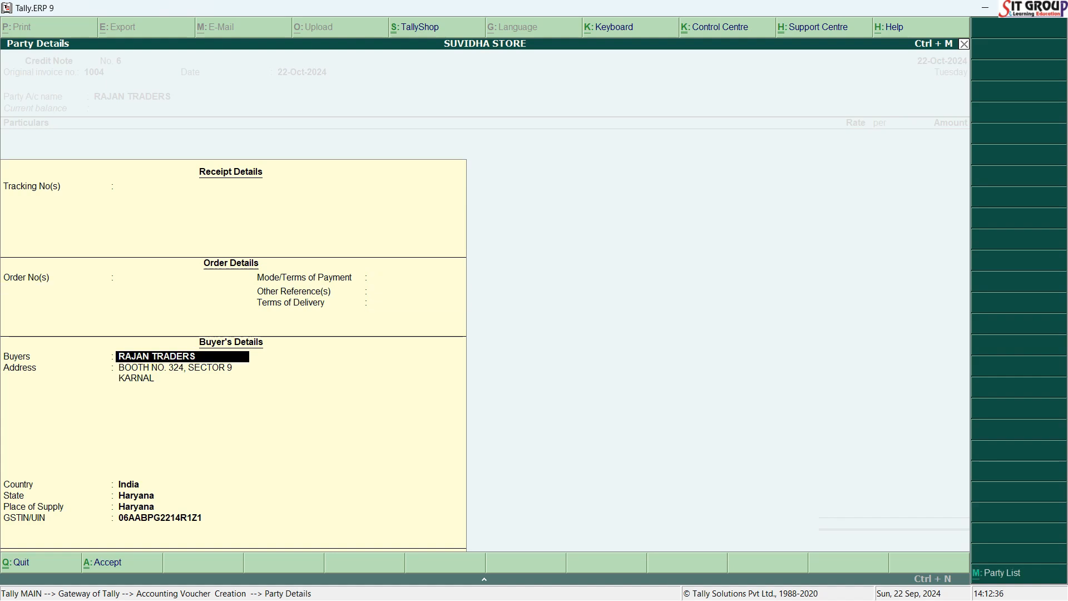
pyautogui.press('Return')
pyautogui.press('Return')
pyautogui.press('Return')
pyautogui.press('Return')
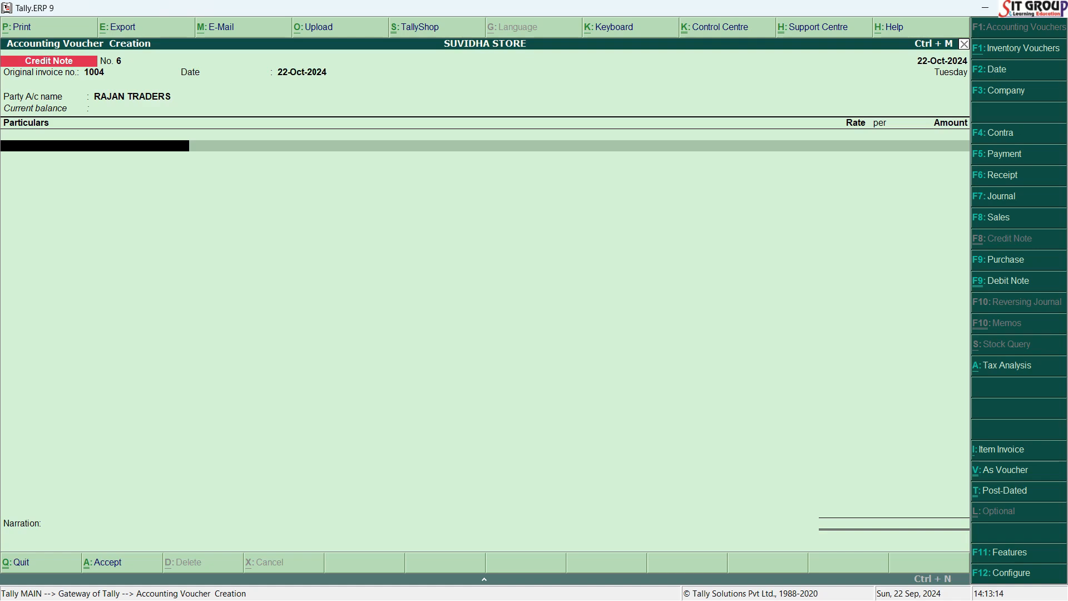
pyautogui.hotkey('alt', 'c')
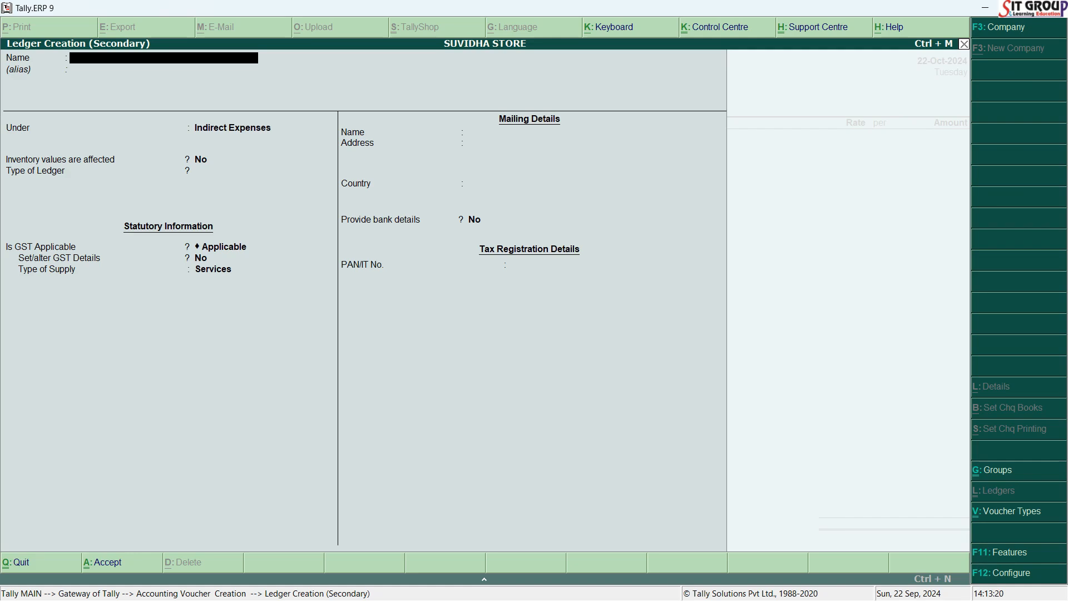
pyautogui.write('SCHEME & DISCOUNT GIVEN')
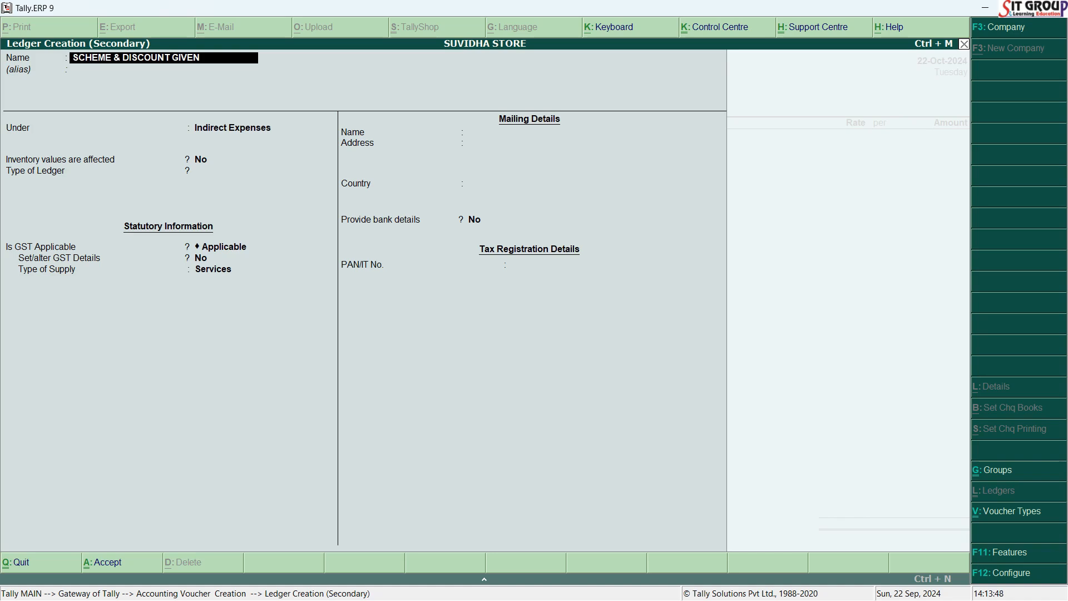
pyautogui.write('GST')
pyautogui.write('@28%')
pyautogui.press('Return')
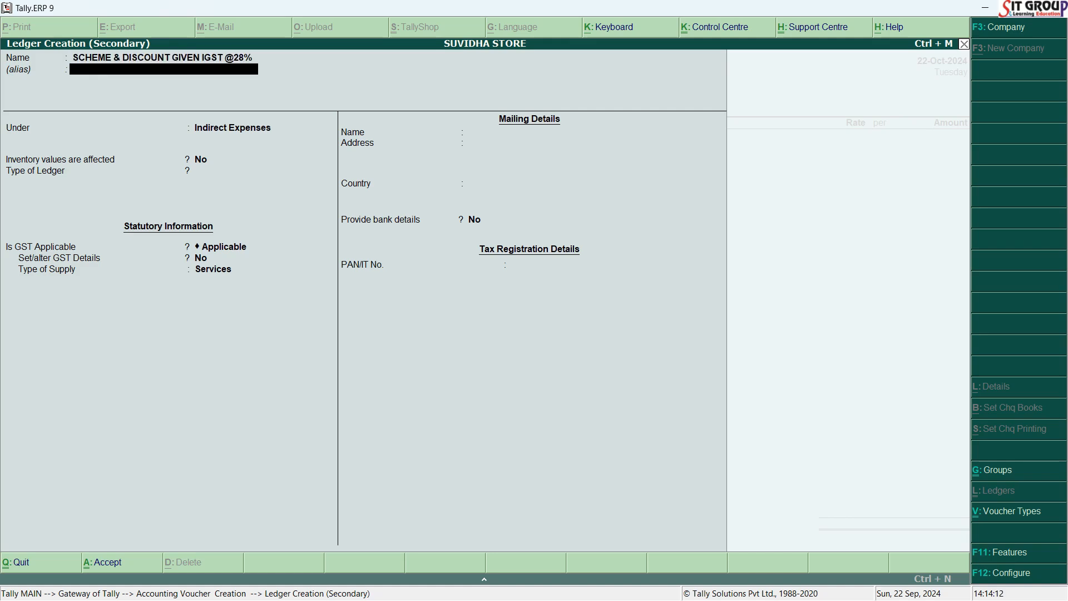
# Keep the ledger under Indirect Expenses without an alias or inventory effect, with ledger type Not Applicable and GST Applicable.
pyautogui.press('Return')
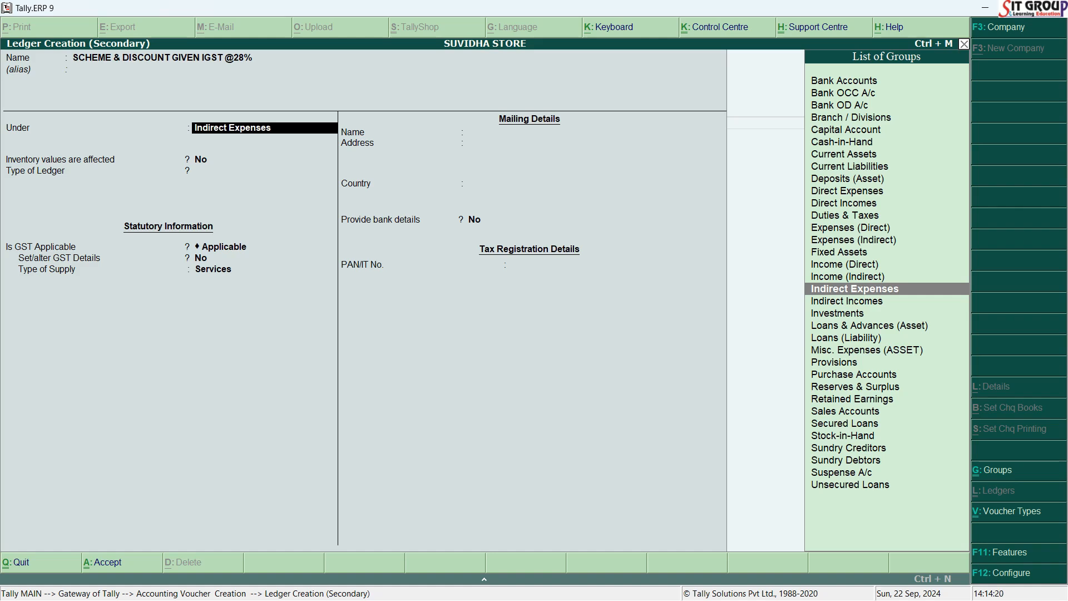
pyautogui.press('Return')
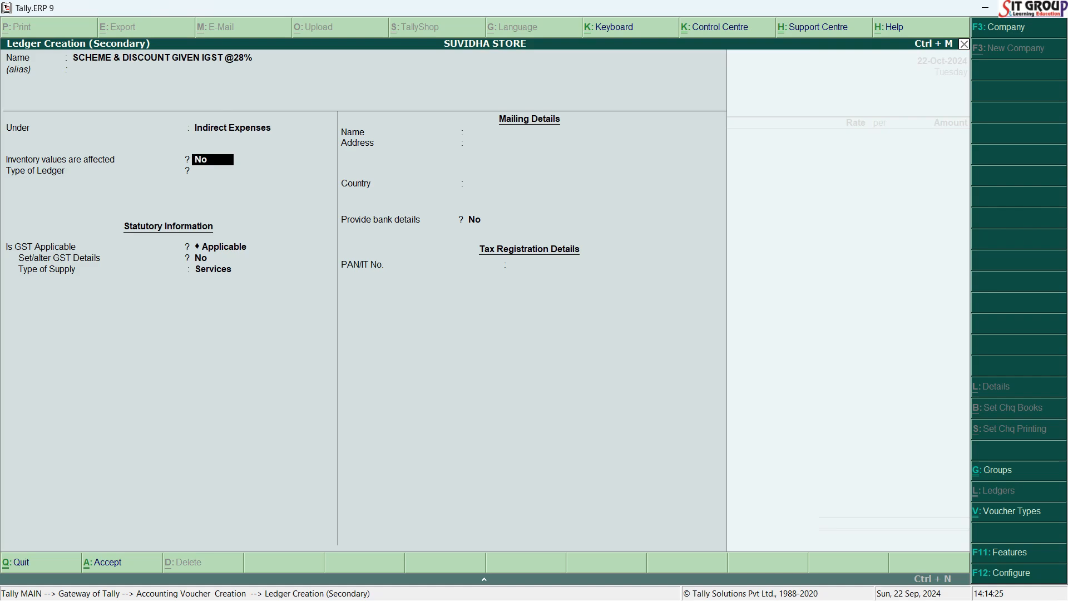
pyautogui.press('Return')
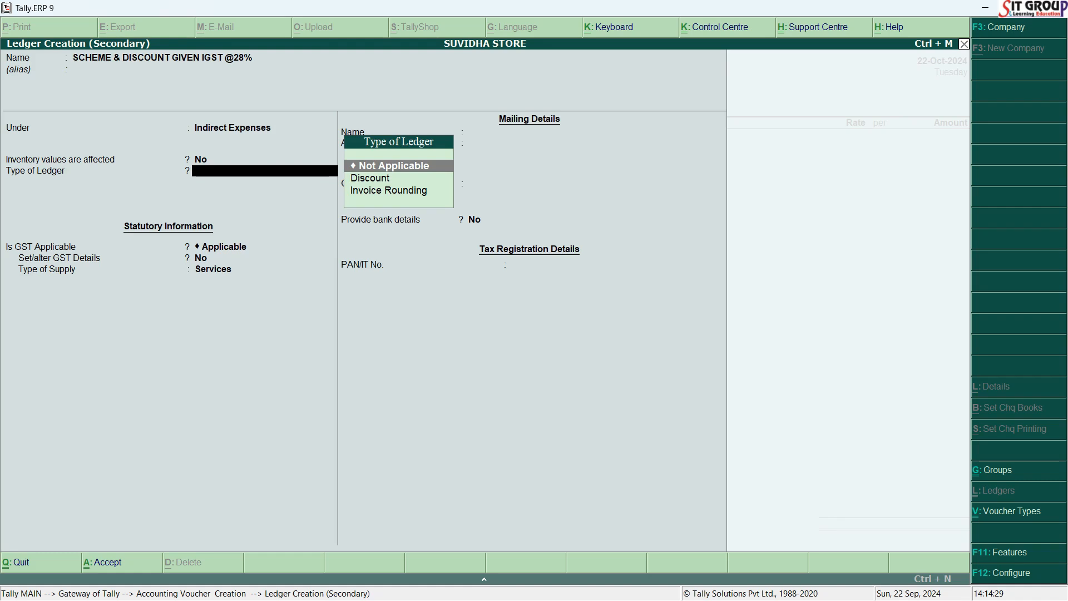
pyautogui.press('Return')
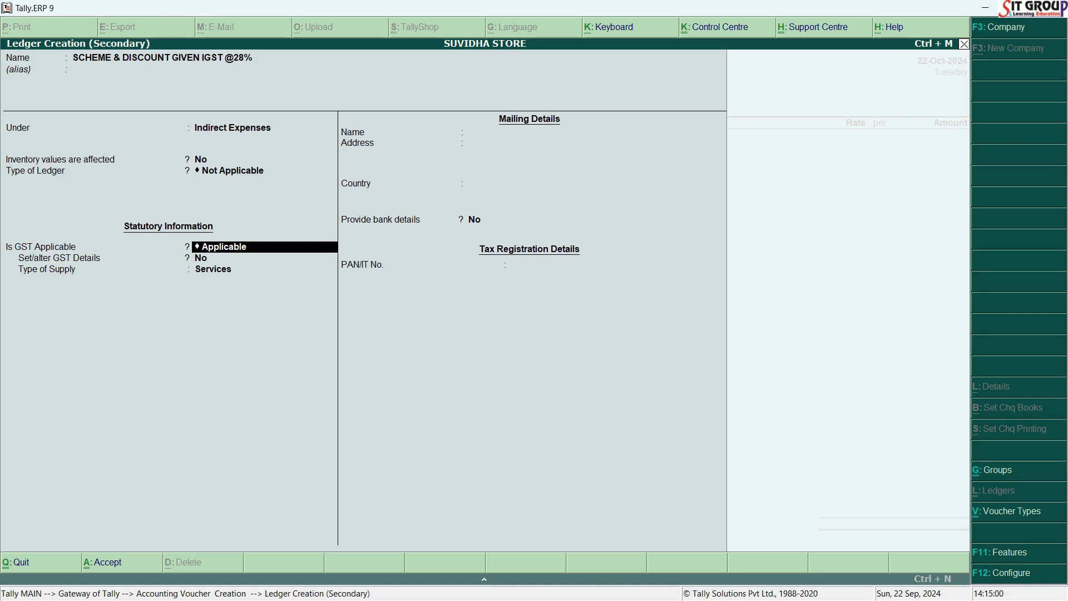
pyautogui.press('Return')
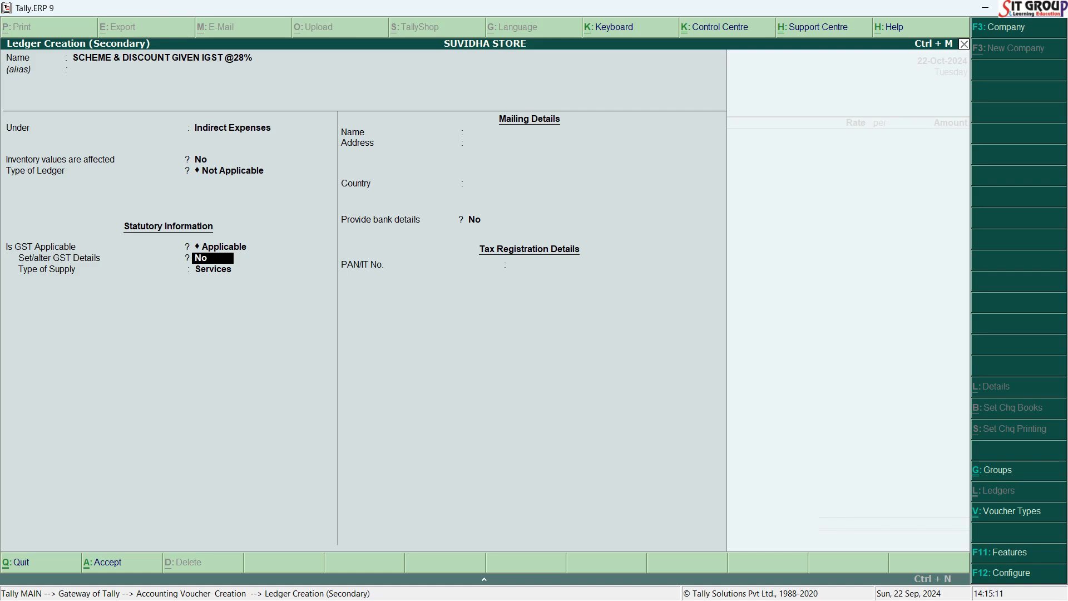
# Enable GST details for the ledger, leave the description blank and enter HSN/SAC code 8415.
pyautogui.write('Y')
pyautogui.press('Return')
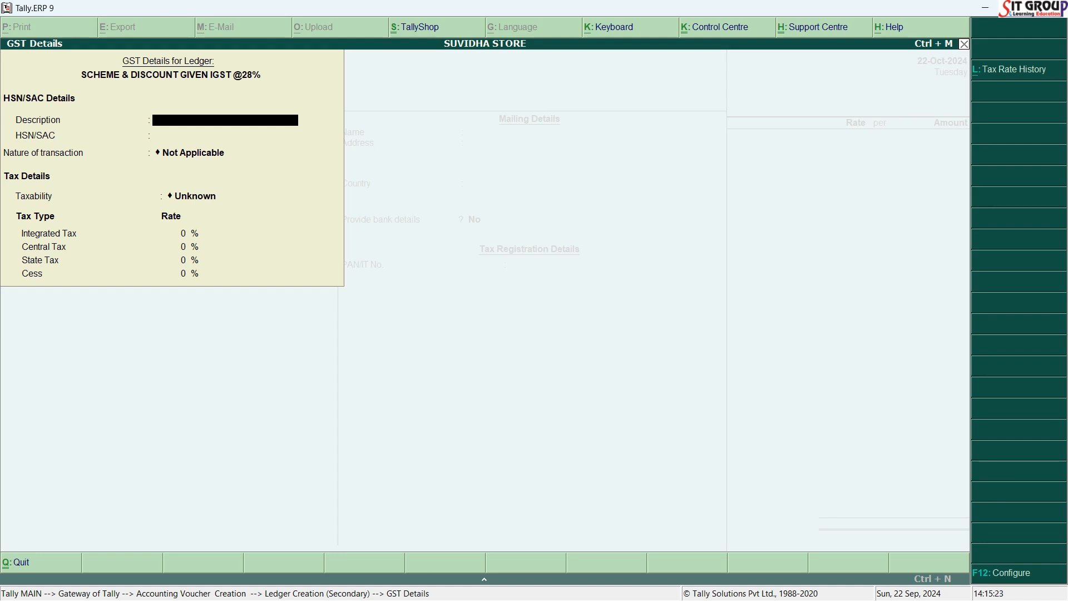
pyautogui.press('Return')
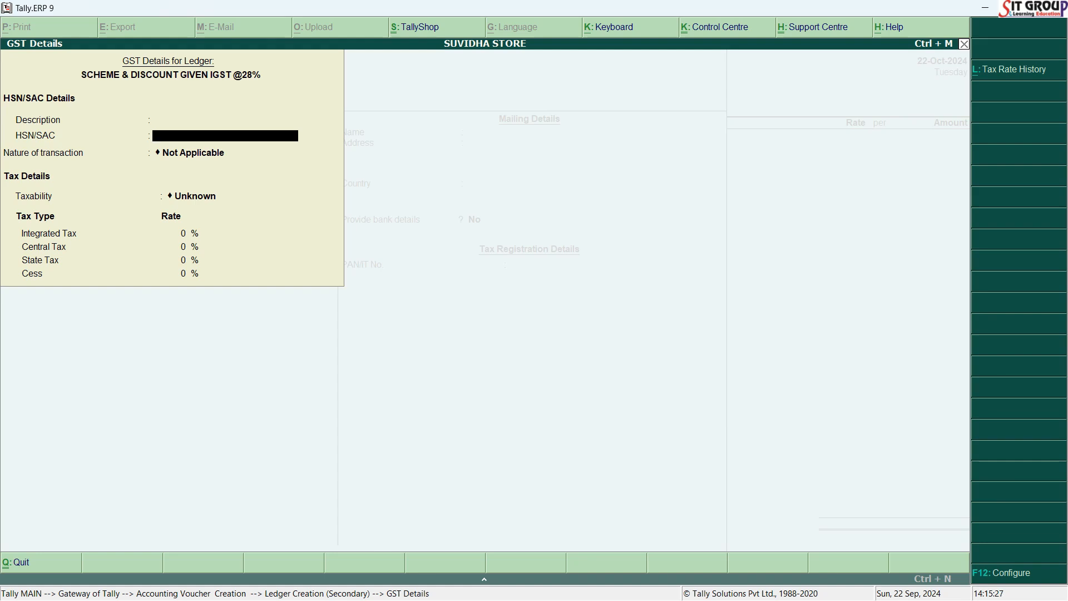
pyautogui.write('8415')
pyautogui.press('Return')
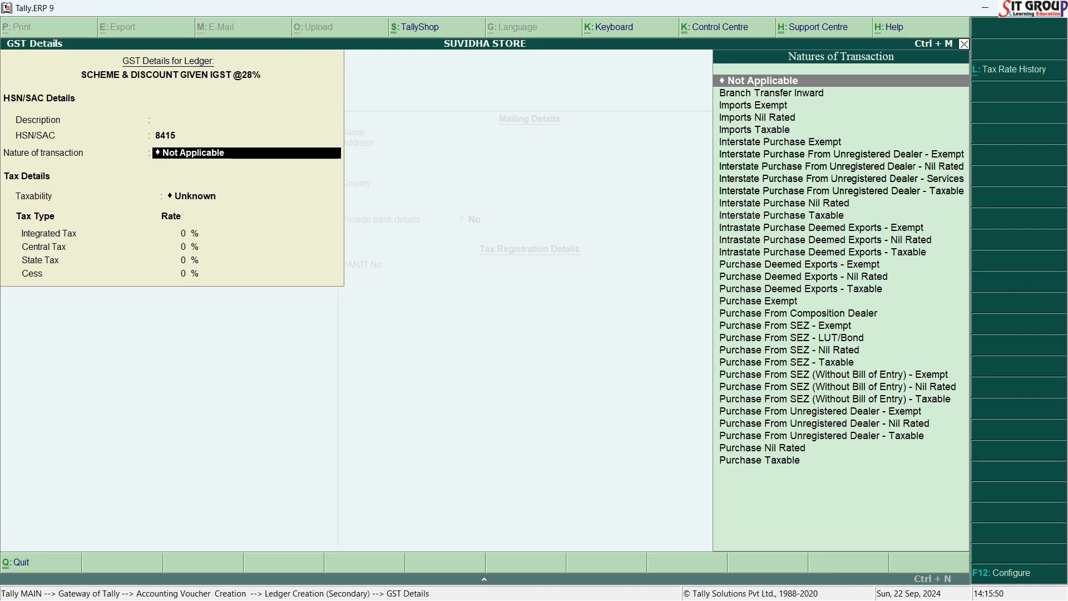
# Set the nature of transaction to Interstate Purchase Taxable with 28% integrated tax, and accept the GST details.
pyautogui.write('PUR')
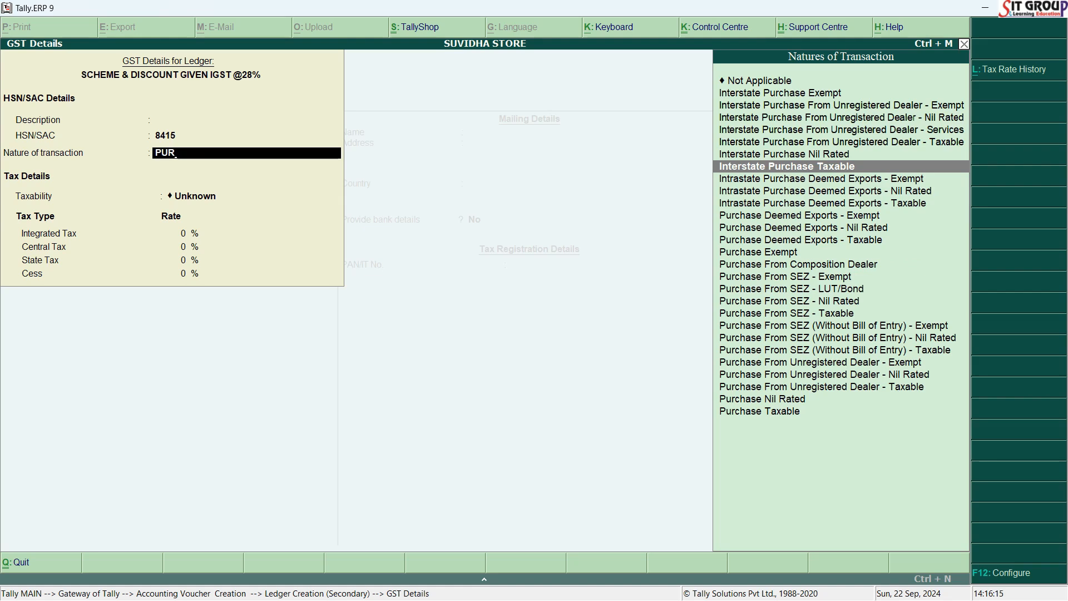
pyautogui.press('Return')
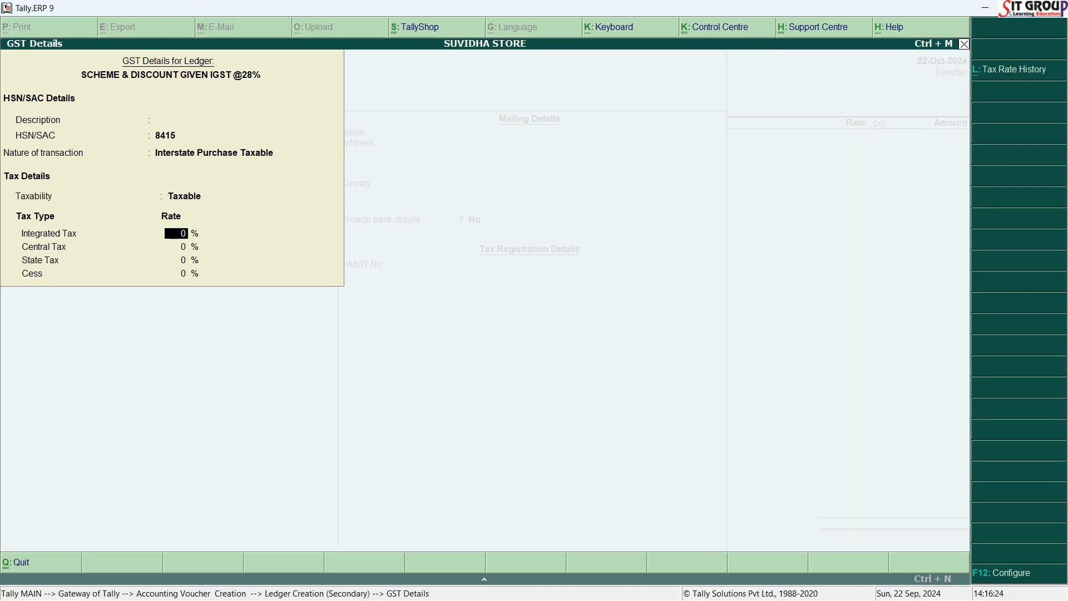
pyautogui.write('28')
pyautogui.press('Return')
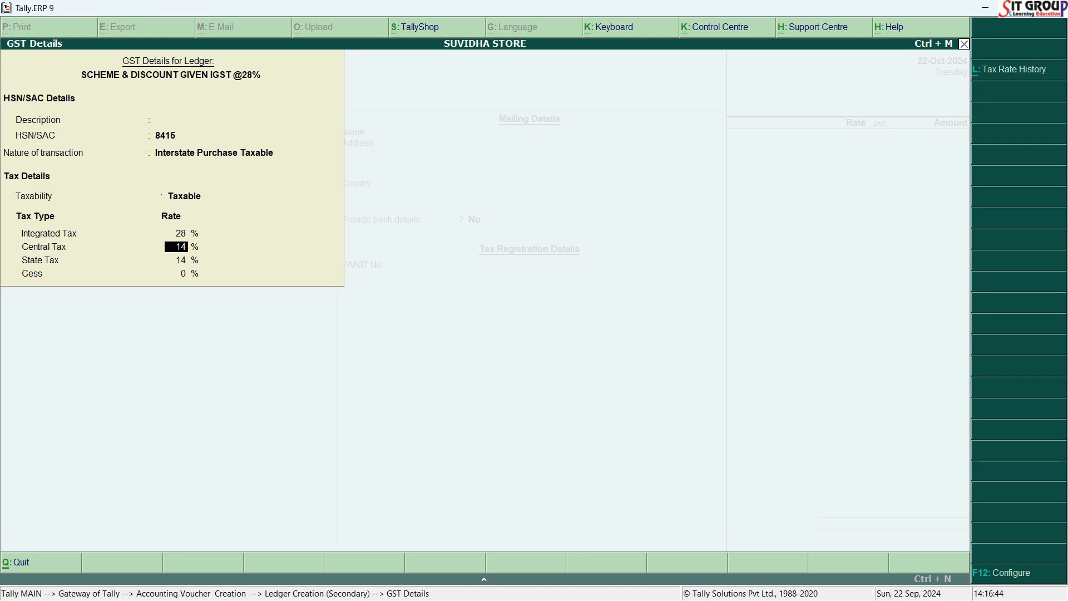
pyautogui.press('Return')
pyautogui.press('Return')
pyautogui.press('Return')
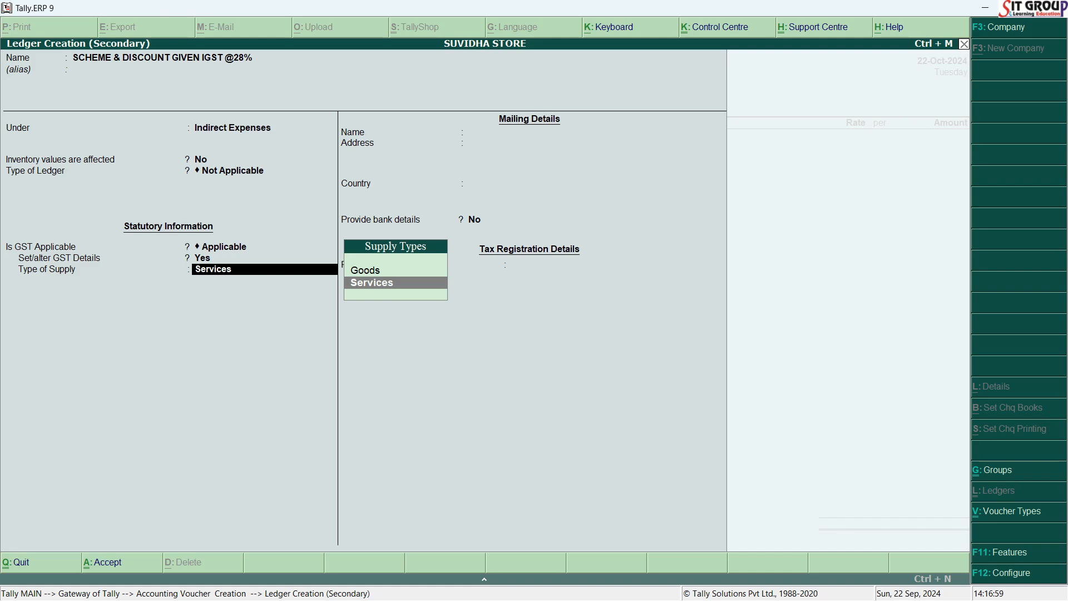
# Keep Services as the type of supply, provide no bank details, and save the new ledger.
pyautogui.press('Return')
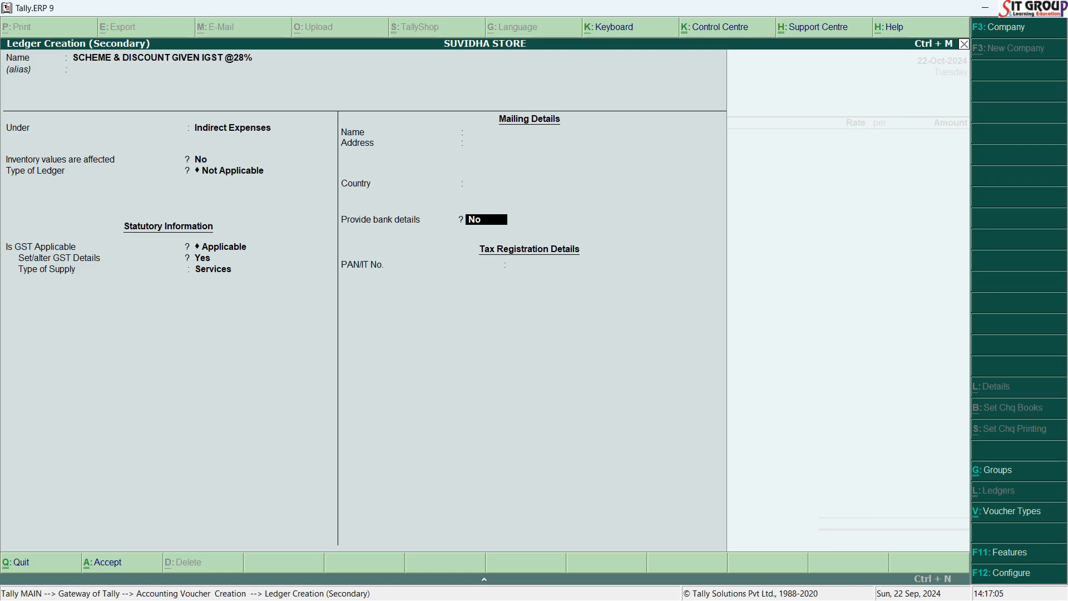
pyautogui.press('Return')
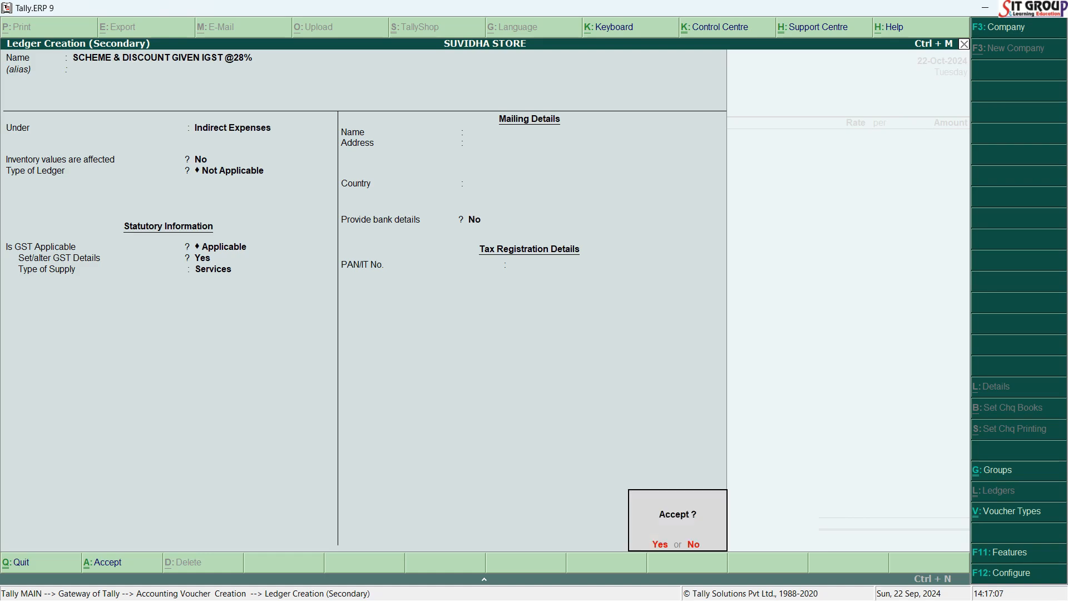
pyautogui.press('Return')
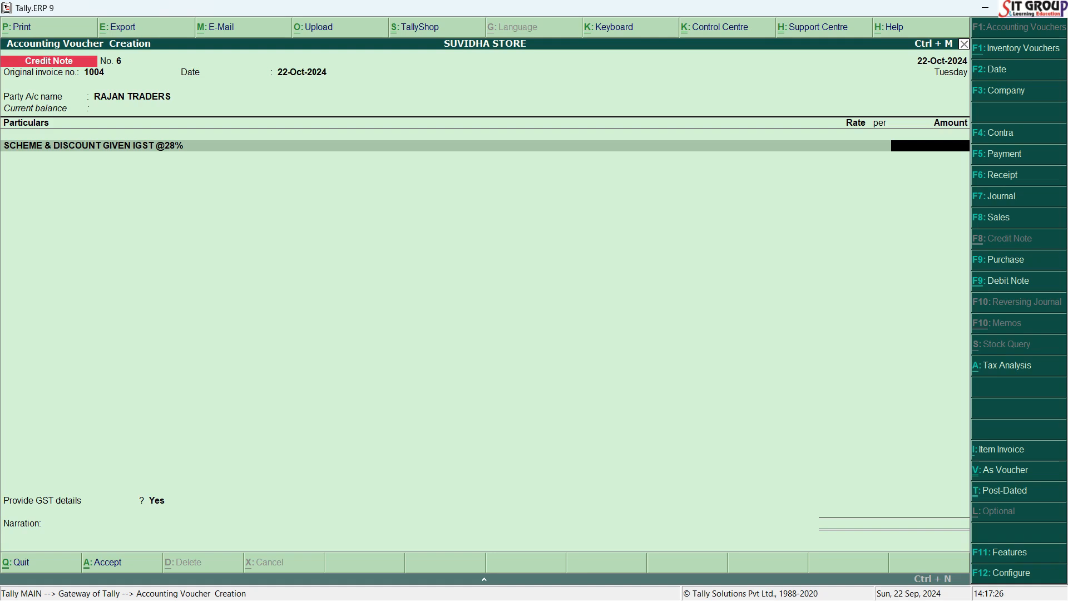
# Check the taxable value in the Word document and enter 6000 as the scheme and discount amount.
pyautogui.hotkey('alt', 'Tab')
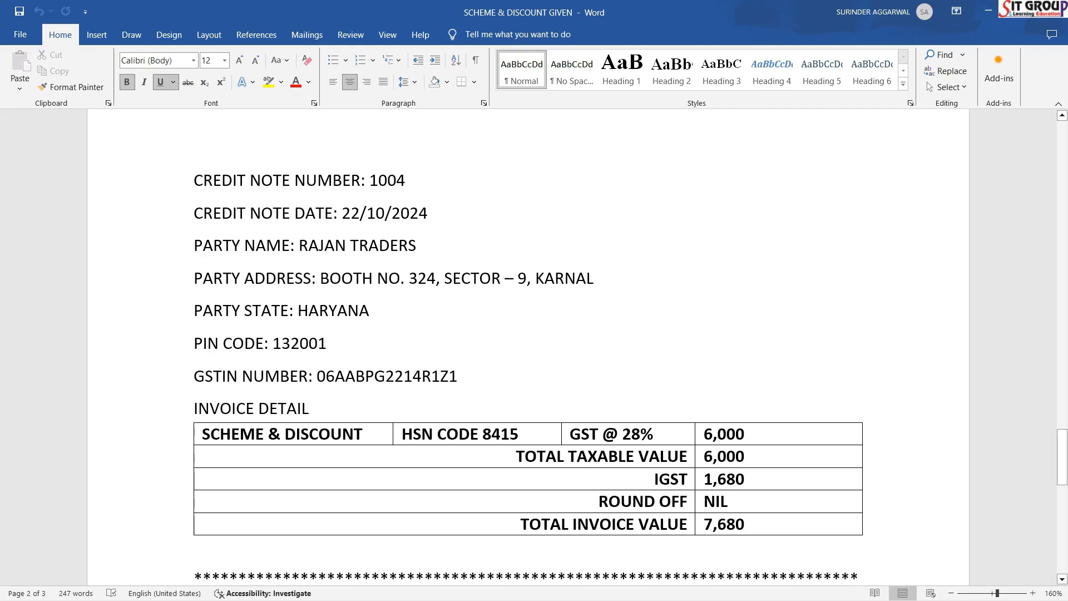
pyautogui.hotkey('alt', 'Tab')
pyautogui.write('6000')
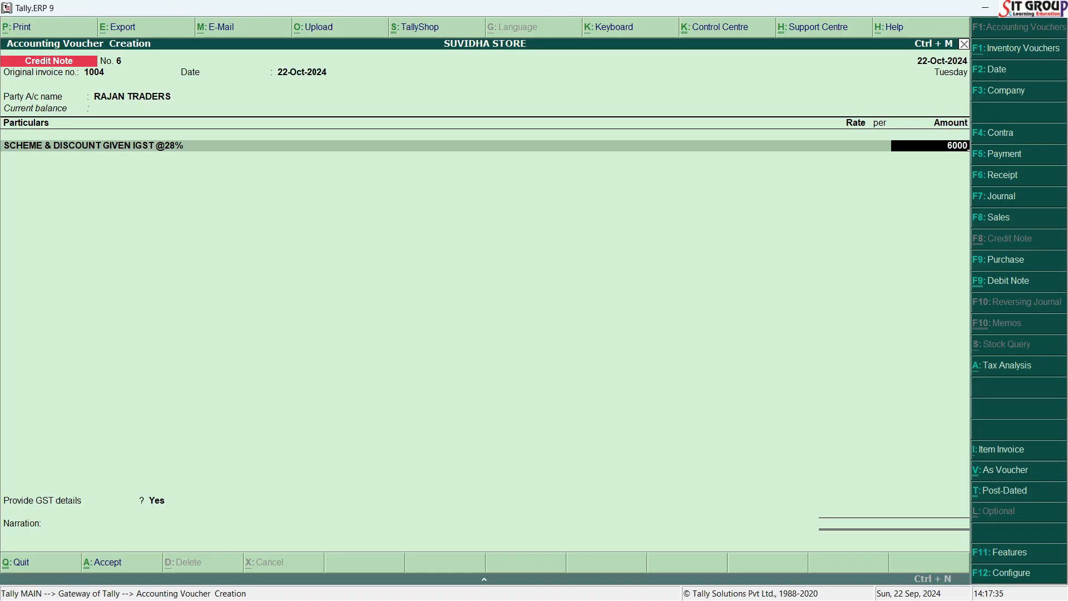
pyautogui.press('Return')
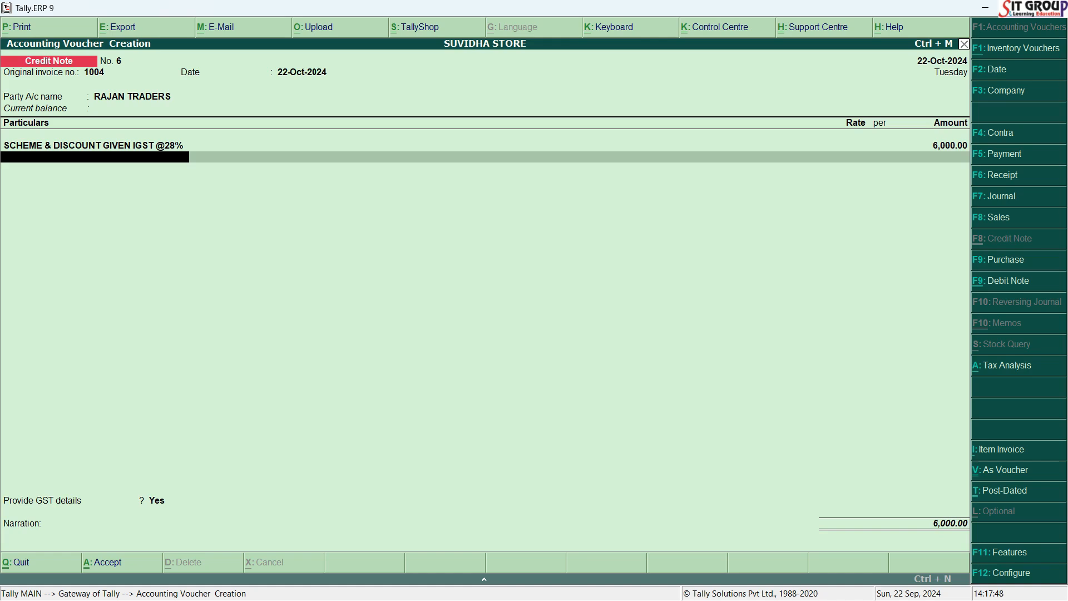
# Add the IGST ledger to the credit note and accept its calculated amount of 1,680.00.
pyautogui.write('I')
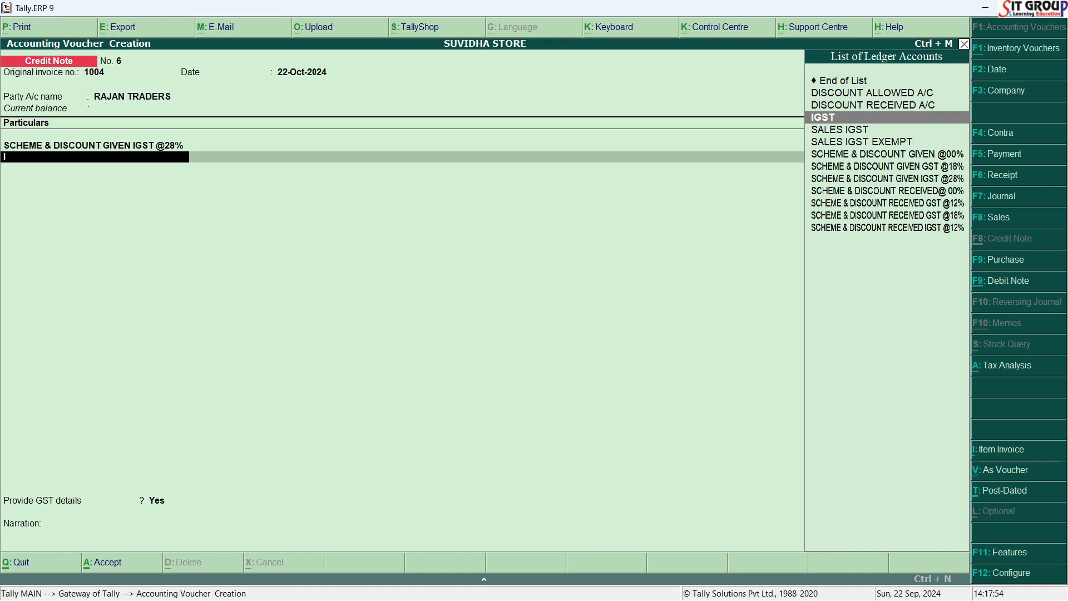
pyautogui.press('Return')
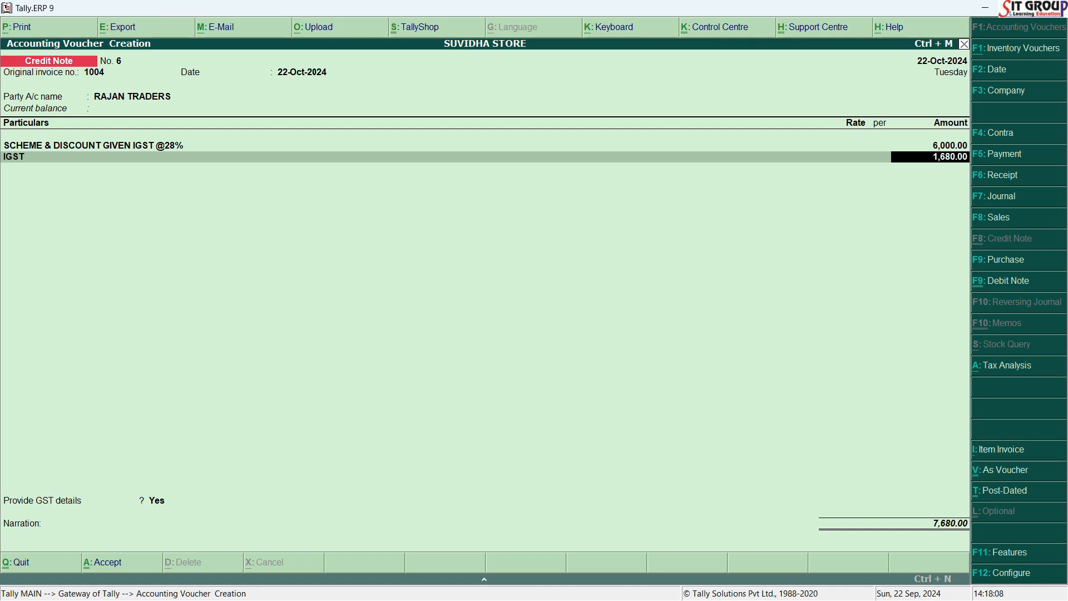
pyautogui.press('Return')
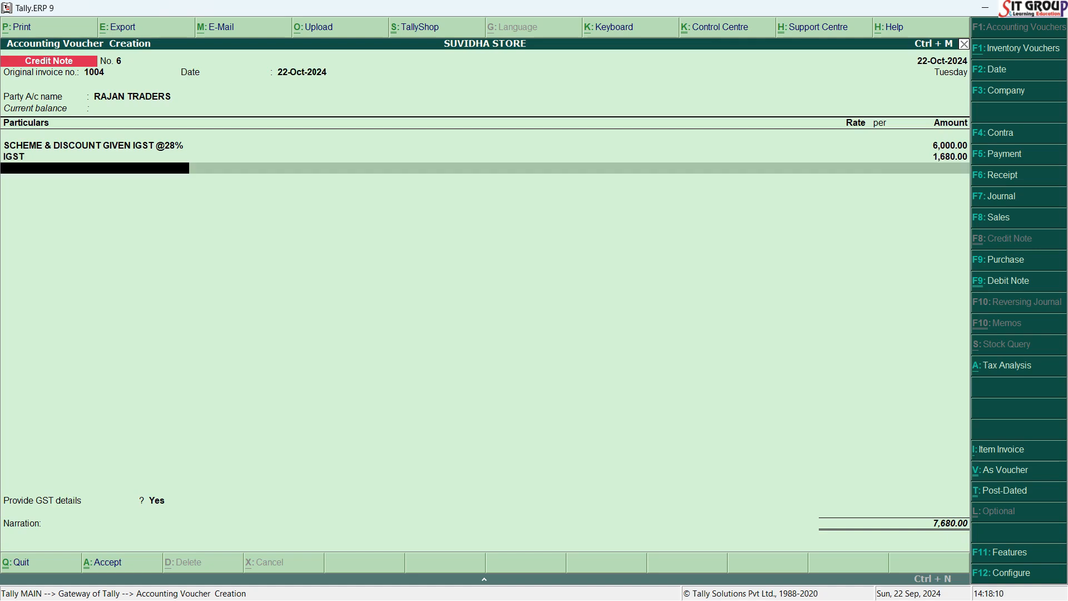
# Finish the ledger entries, choose to provide GST details, and set the reason for issuing the note to 07-Others.
pyautogui.press('Return')
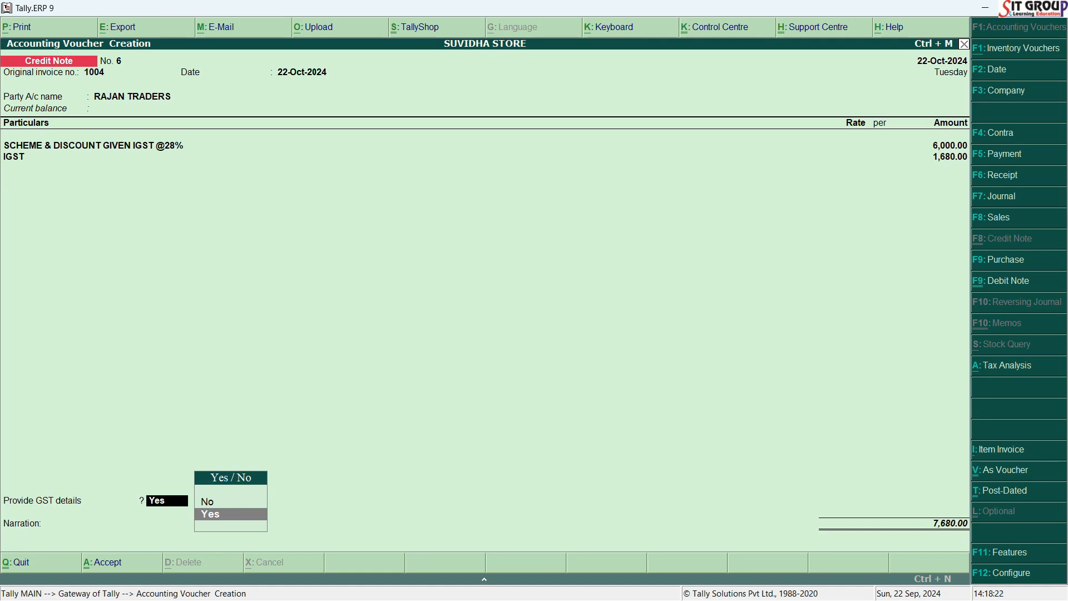
pyautogui.press('Return')
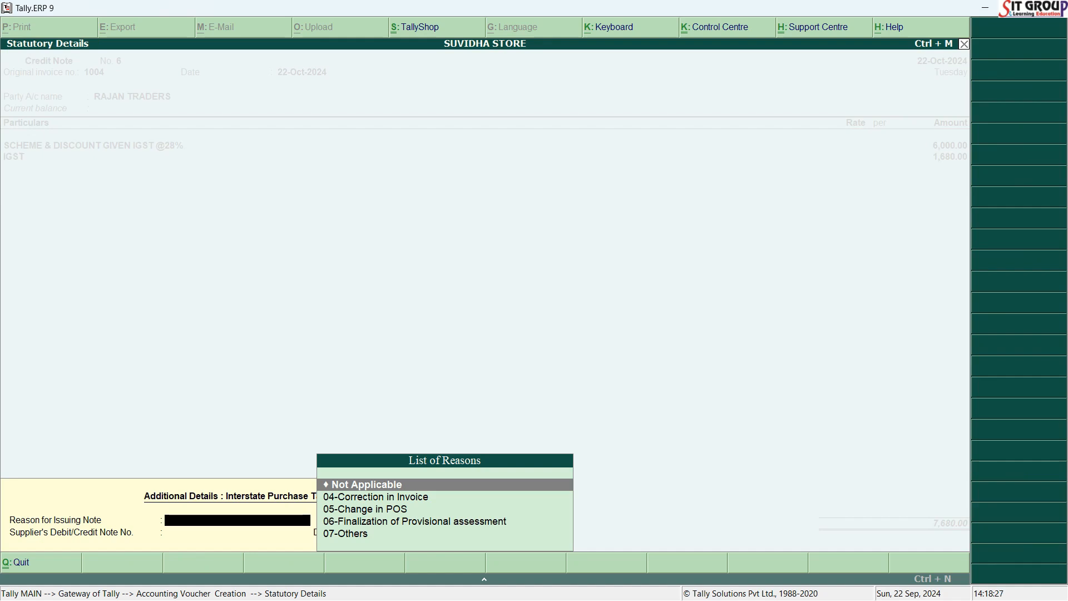
pyautogui.press('Down')
pyautogui.press('Down')
pyautogui.press('Down')
pyautogui.press('Down')
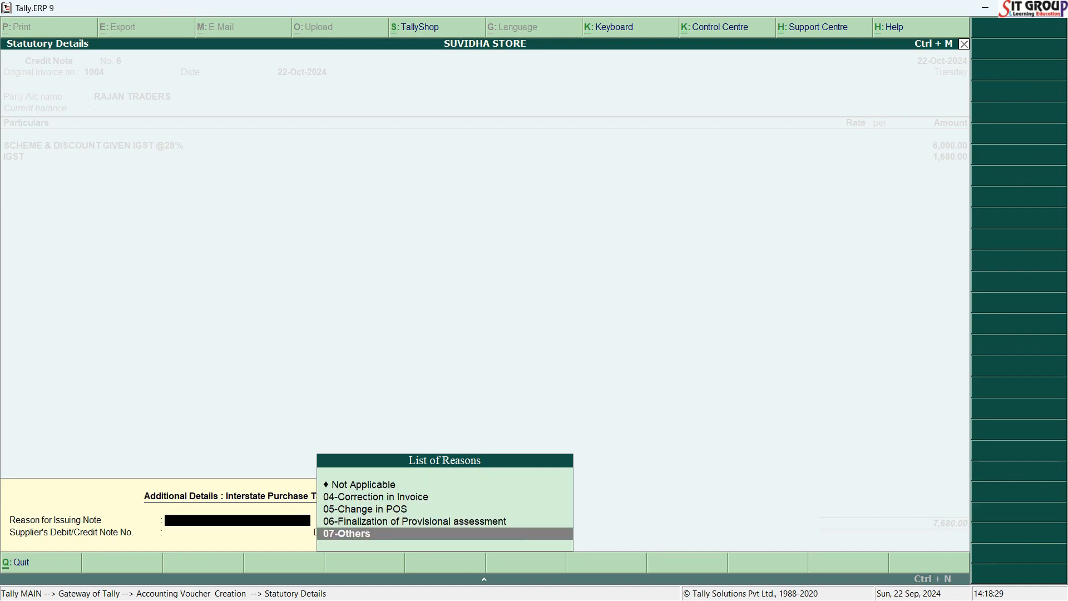
pyautogui.press('Return')
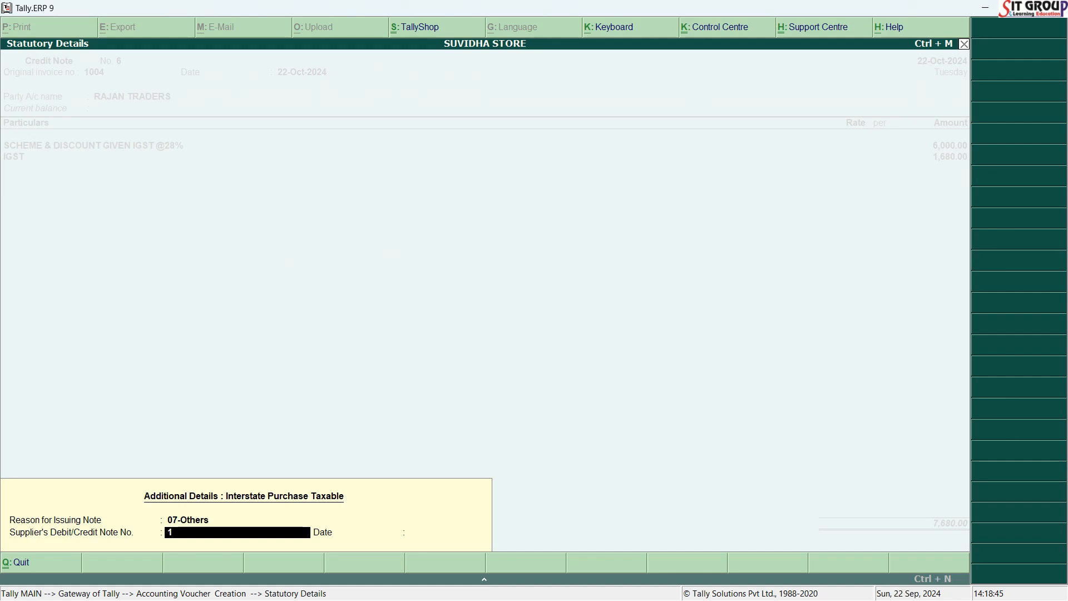
# Enter 1004 as the supplier's debit/credit note number with the date 22/10/2024, and accept the statutory details.
pyautogui.write('000')
pyautogui.press('BackSpace')
pyautogui.write('4')
pyautogui.press('Return')
pyautogui.write('22/10/20')
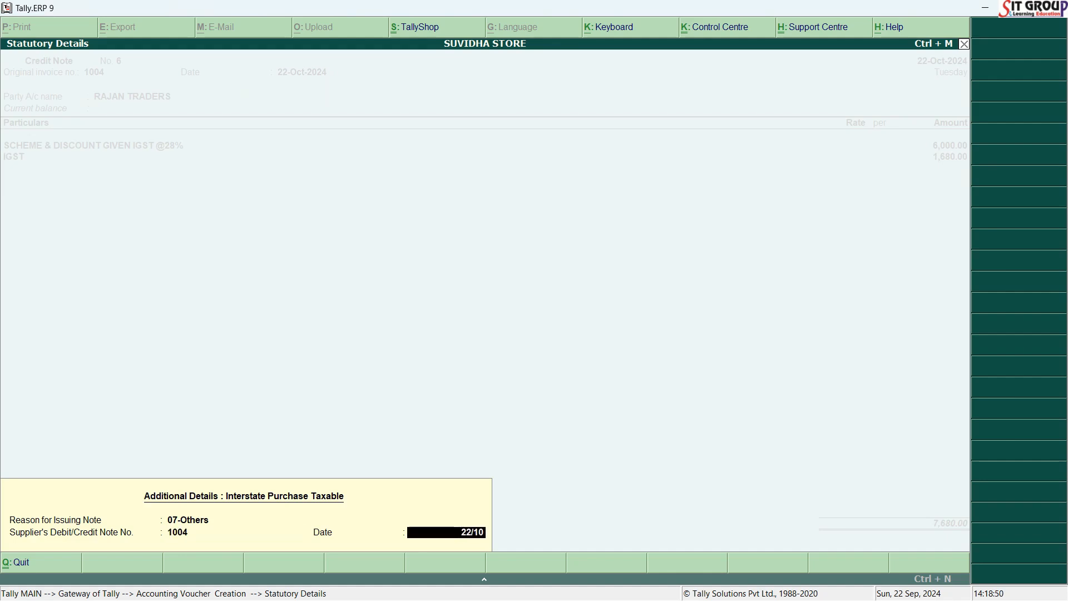
pyautogui.write('24')
pyautogui.press('Return')
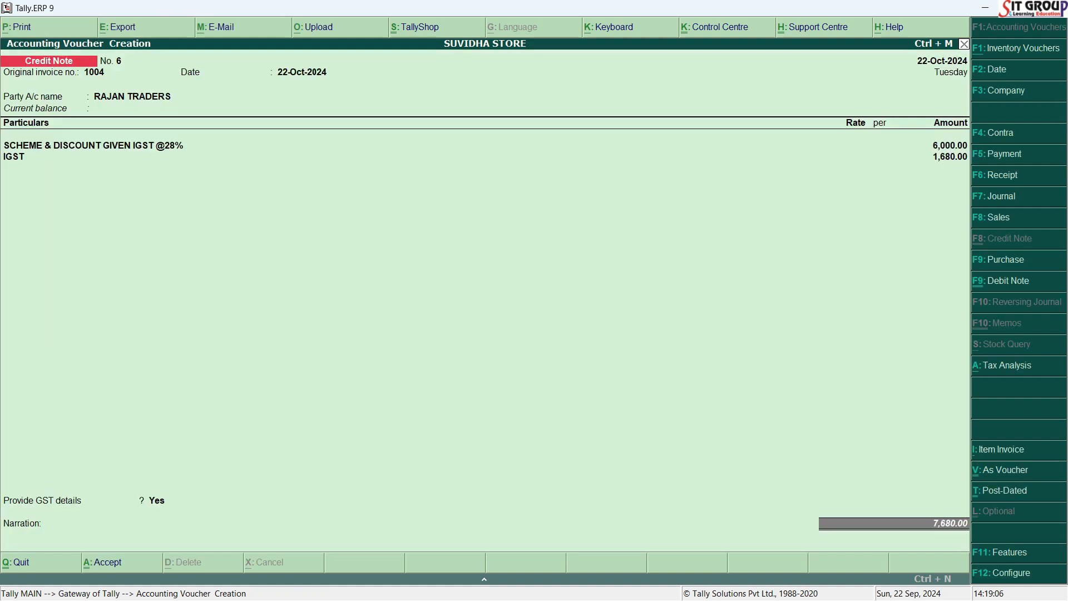
# Accept the voucher total, leave the narration blank, and save the RAJAN TRADERS credit note.
pyautogui.press('Return')
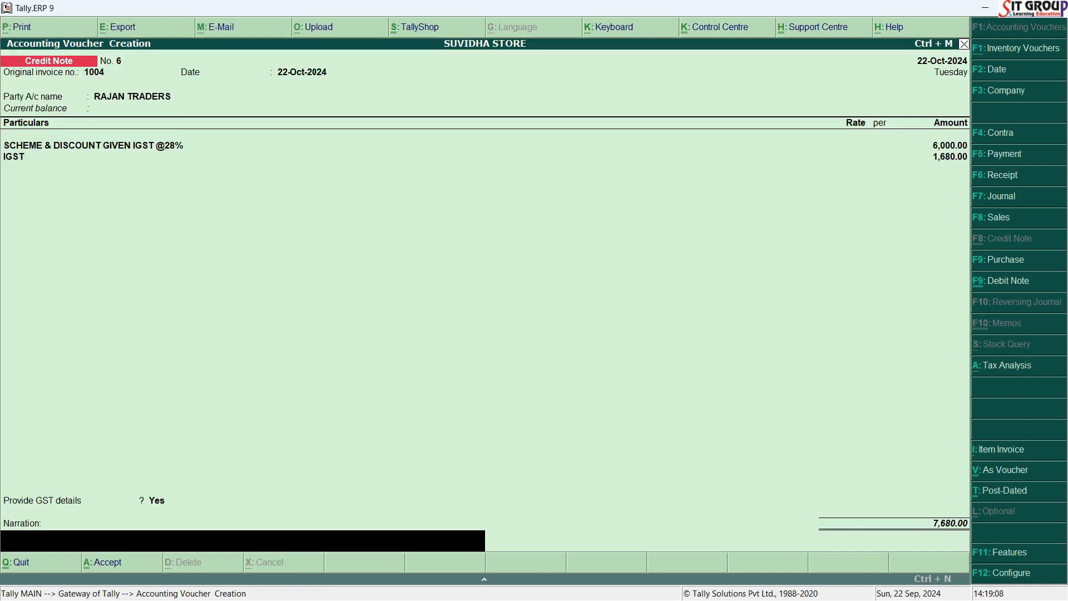
pyautogui.press('Return')
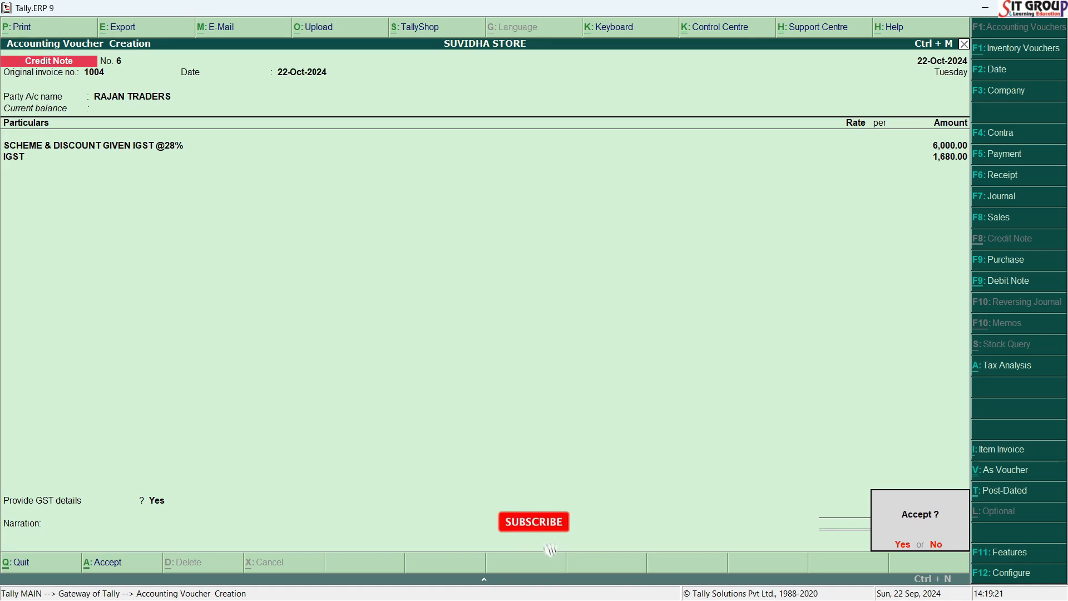
pyautogui.press('Return')
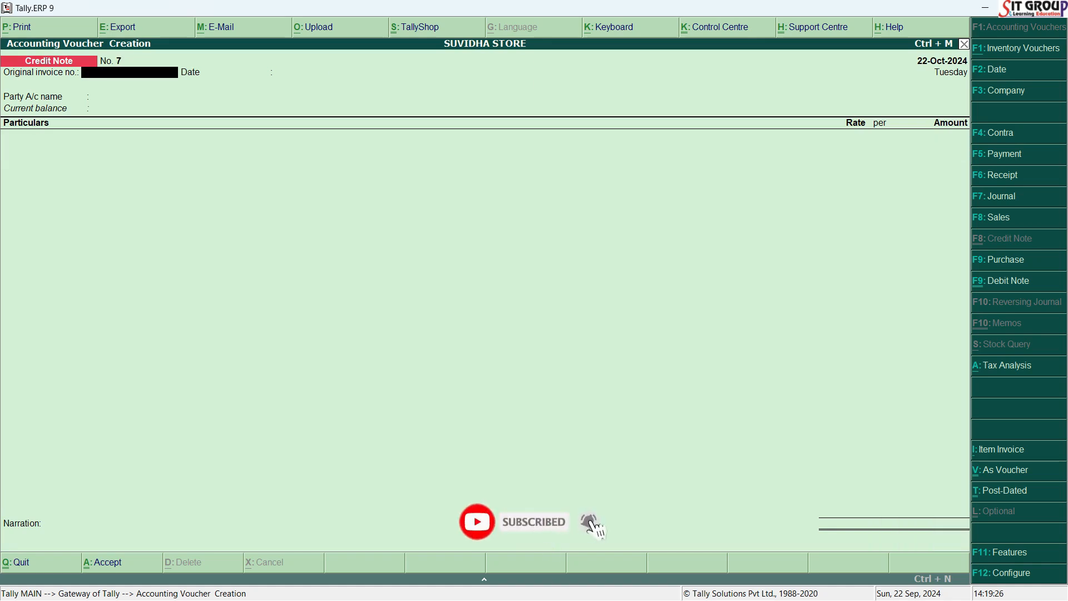